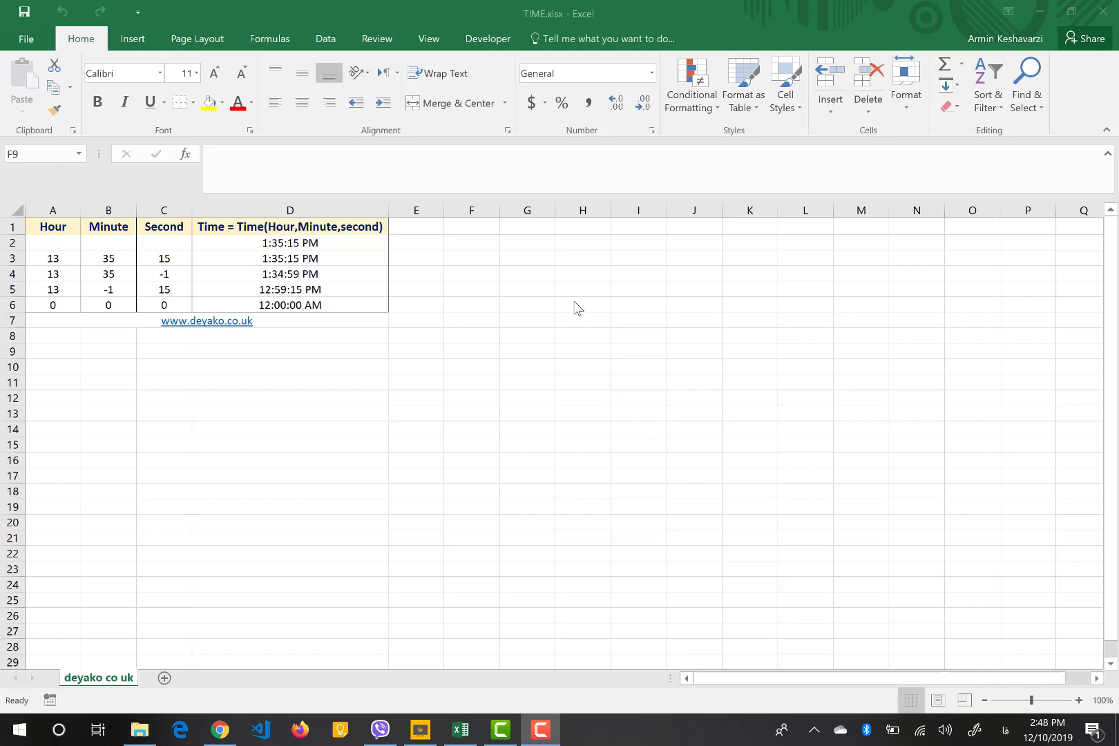
- Examine the hour, minute and second arguments of the TIME formula in cell D2
click(346, 241)
click(346, 241)
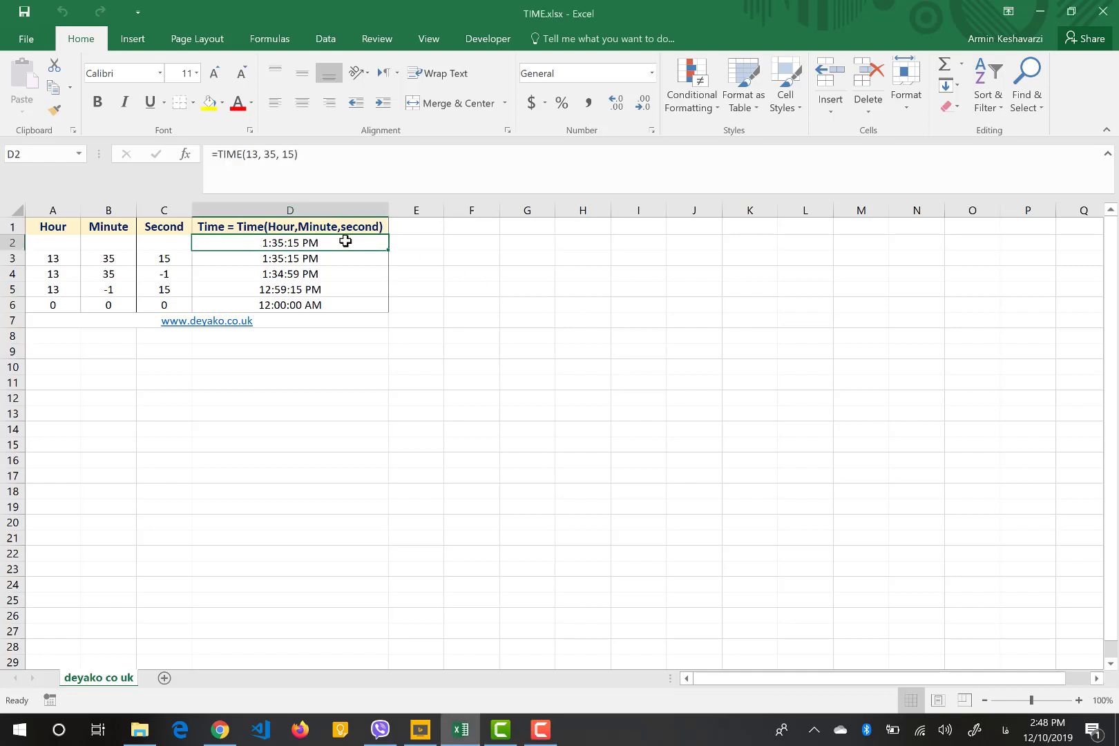
double_click(256, 154)
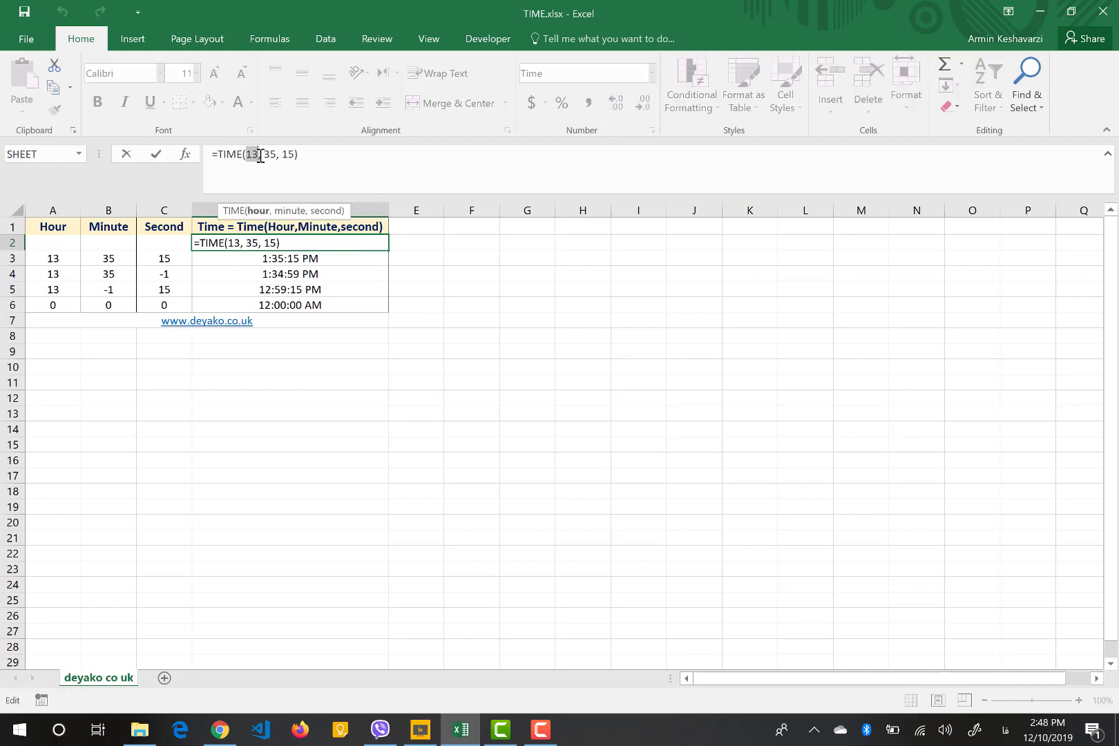
drag(266, 156, 295, 158)
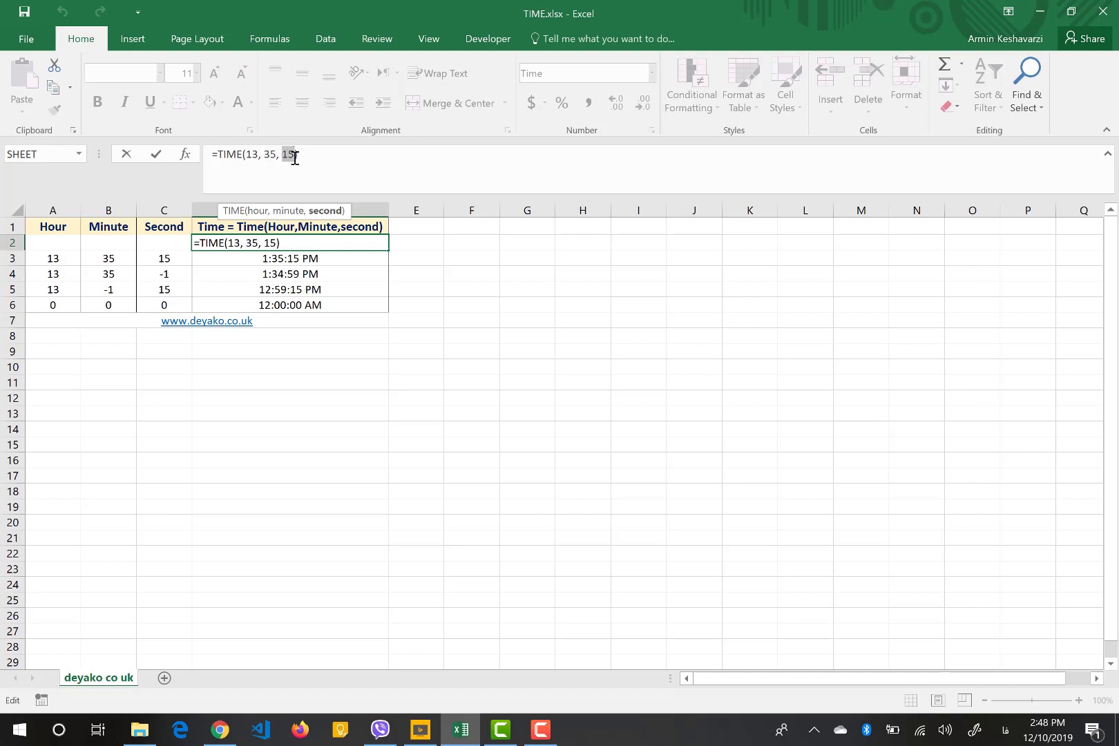
key(Return)
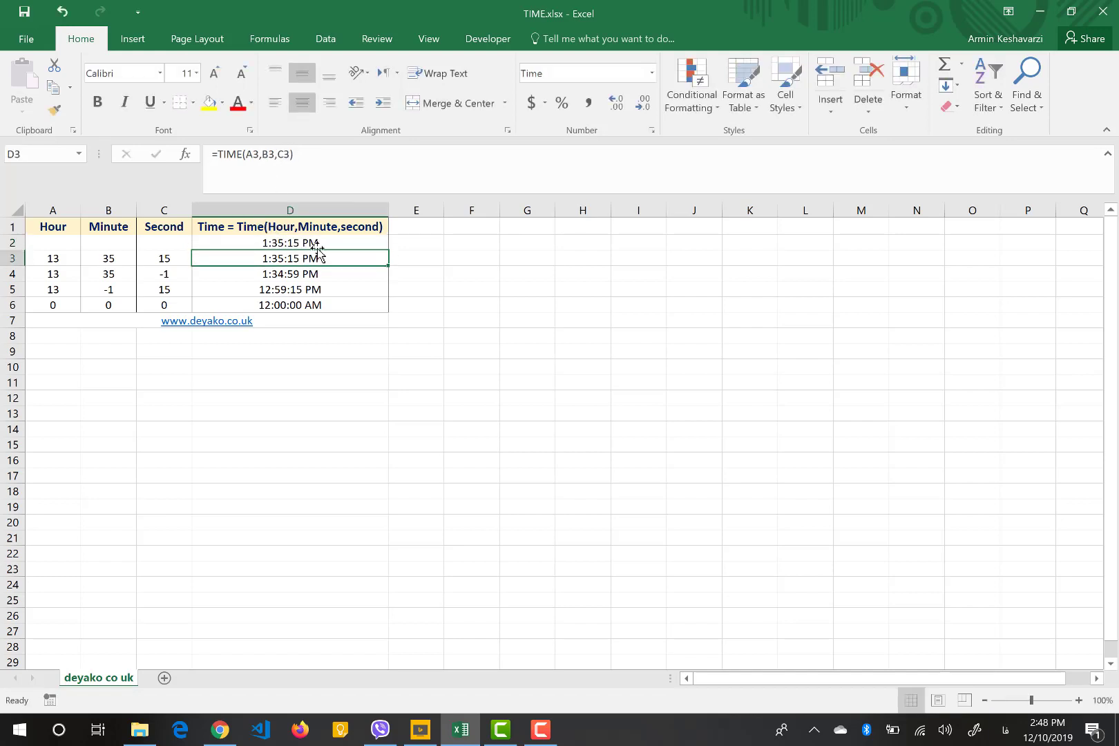
click(346, 243)
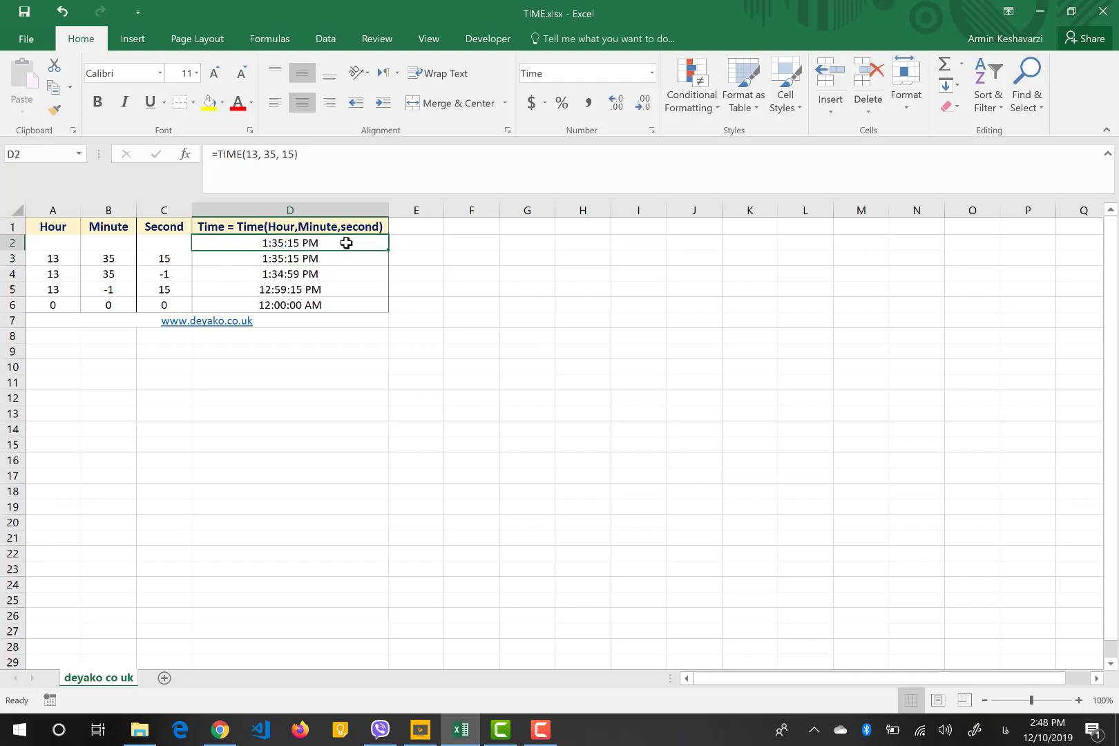
- Enter 13:35:15 in cell E2 and apply the Time number format to it
click(427, 243)
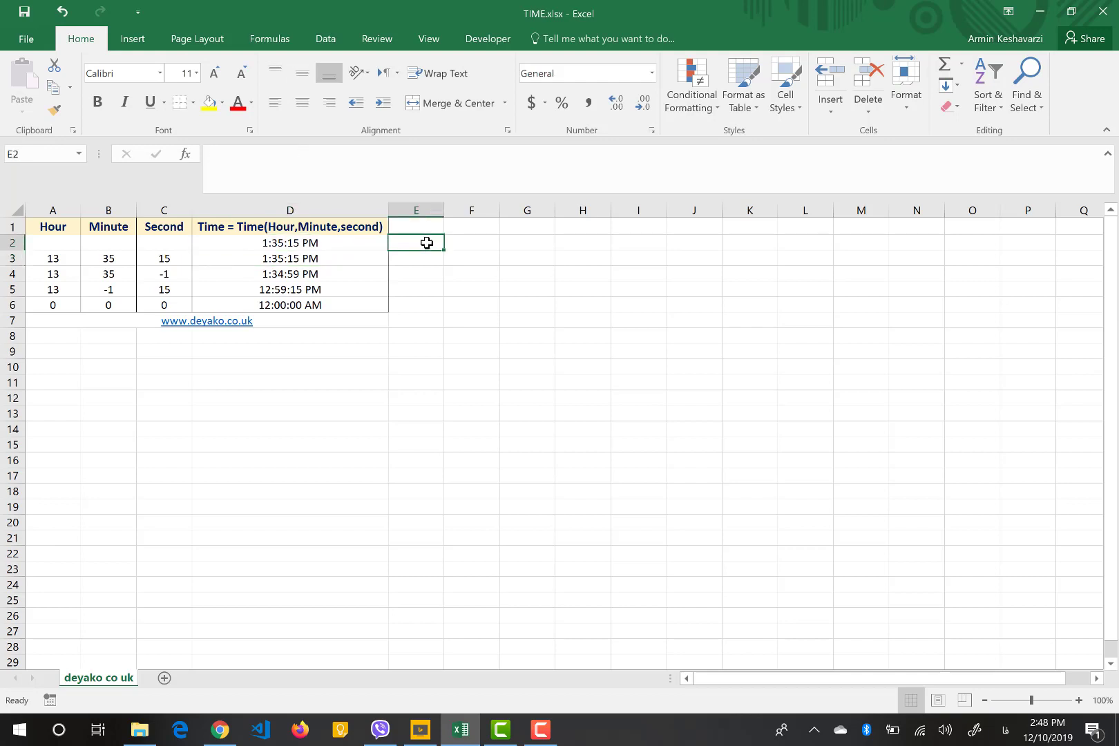
text(13)
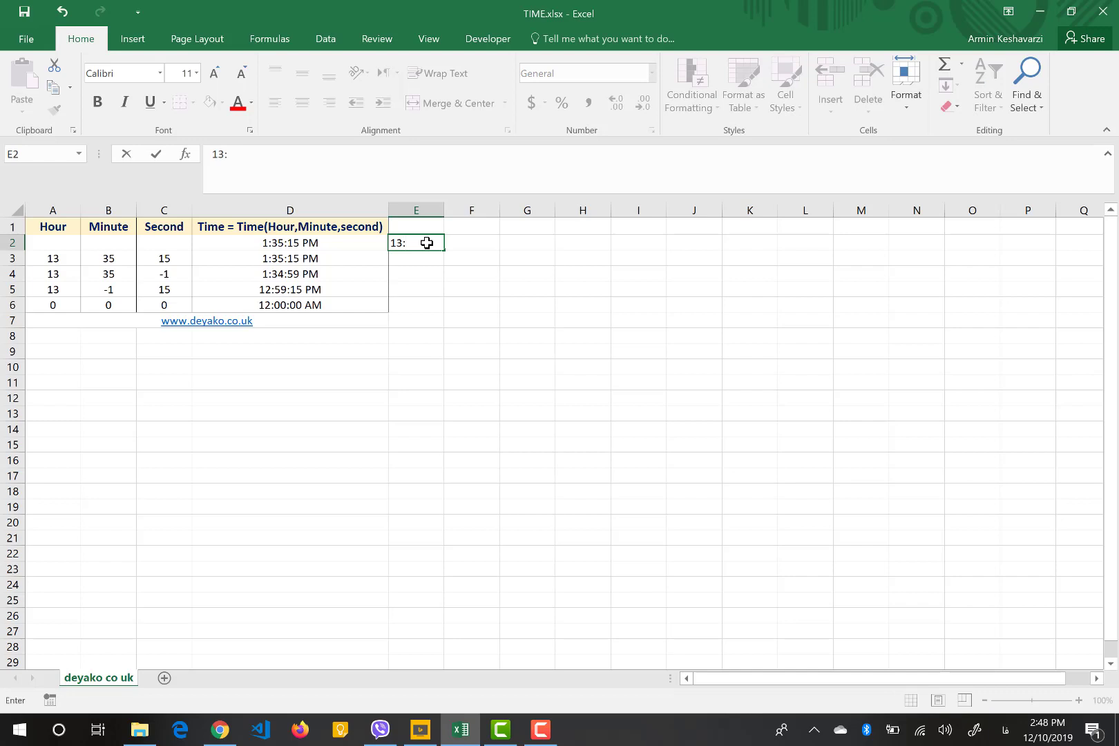
text(:35:15)
key(Return)
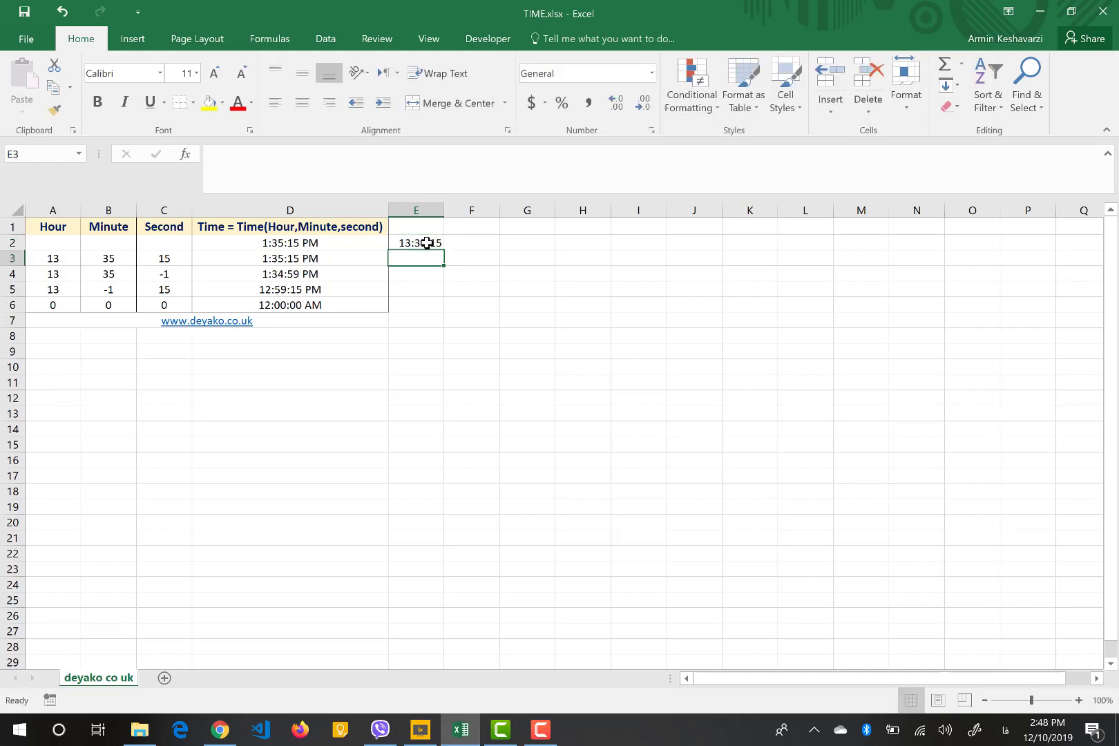
click(434, 245)
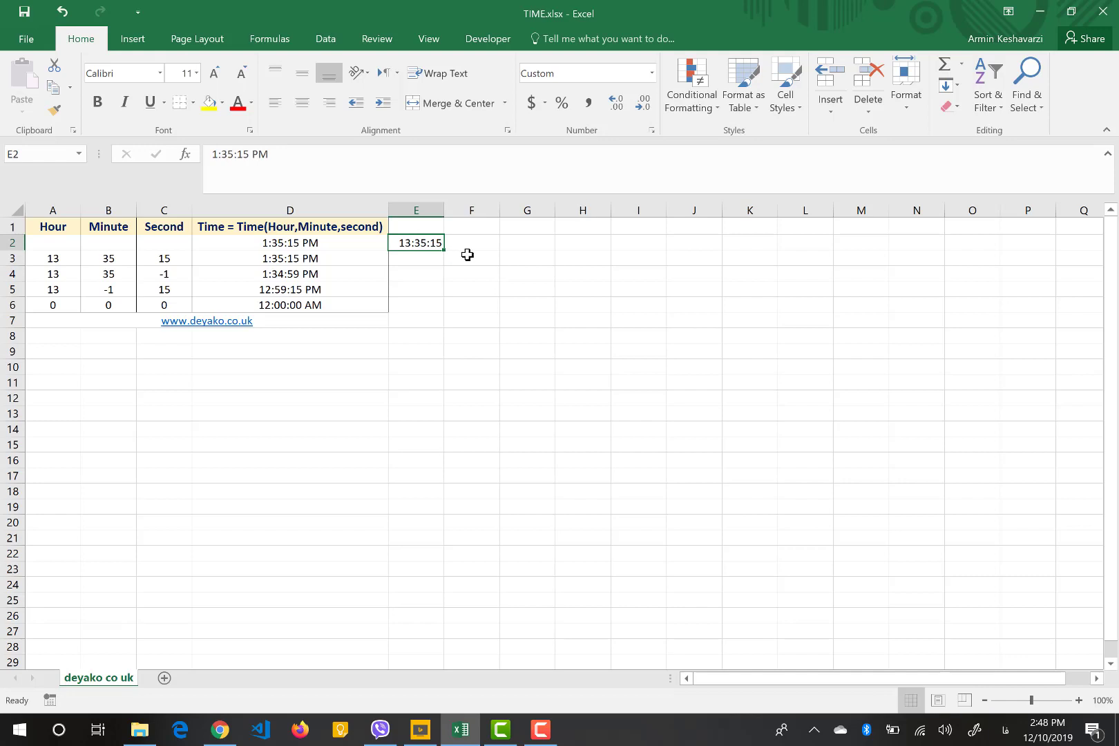
click(652, 73)
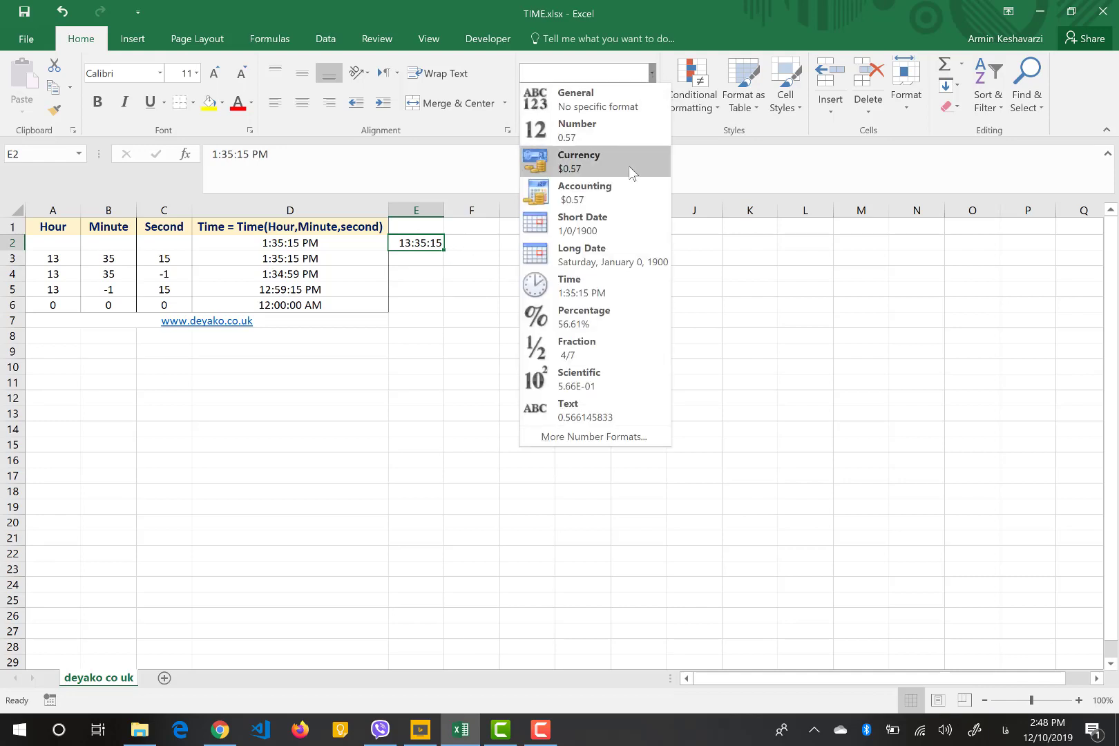
click(609, 285)
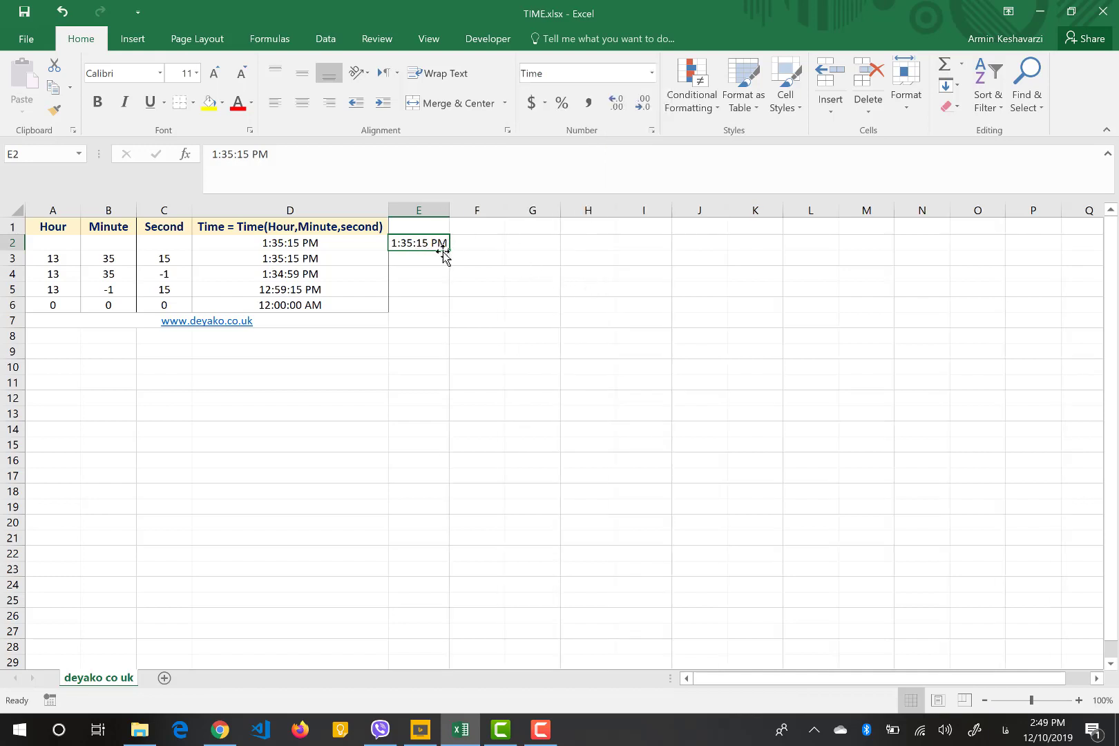
- Compare the TIME formulas in D2 and D3, and examine how D3 references the hour, minute and second cells A3:C3
click(352, 244)
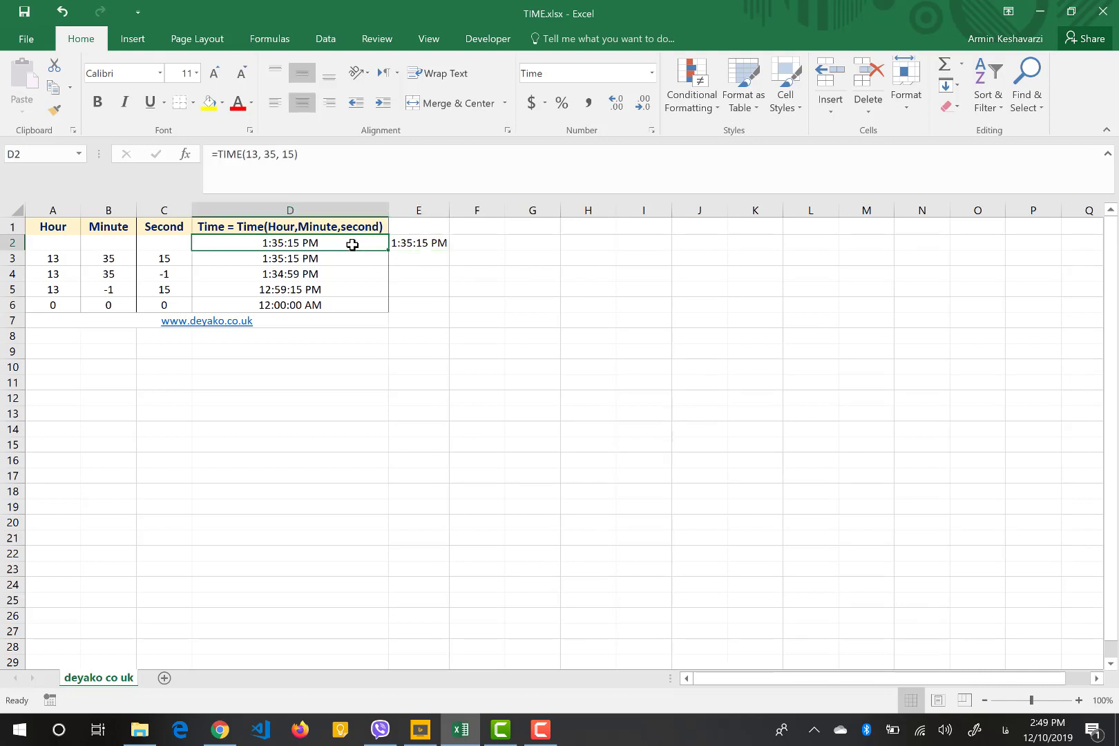
click(319, 258)
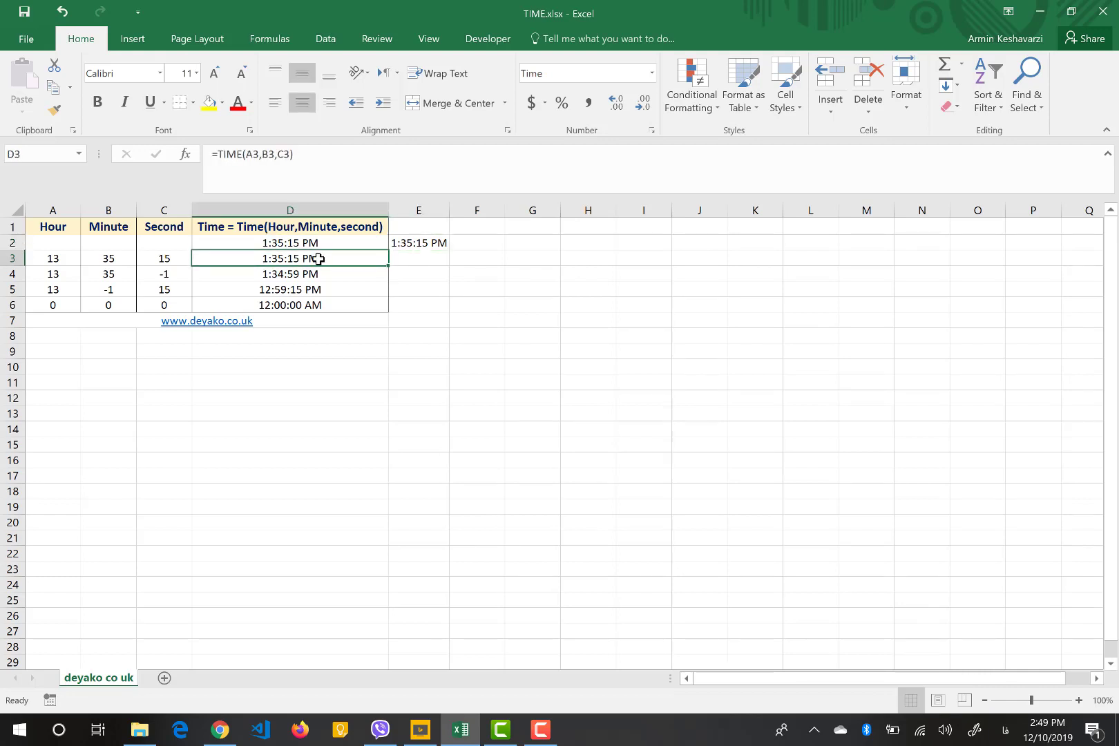
click(59, 259)
click(100, 262)
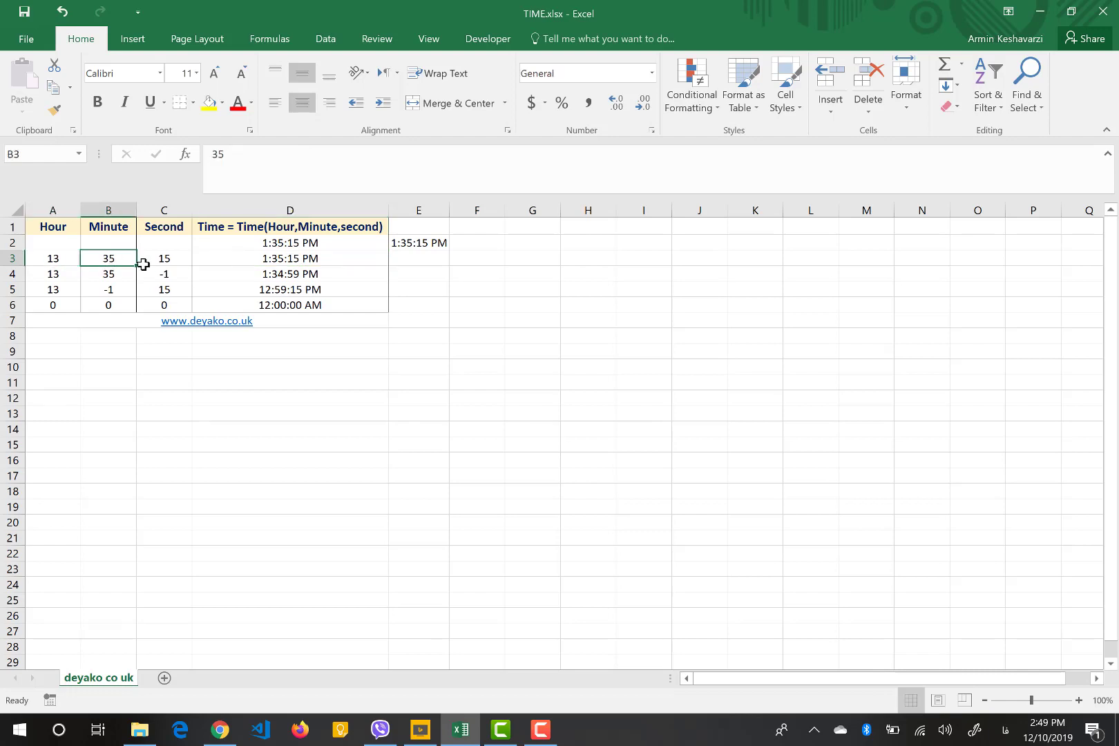
click(151, 264)
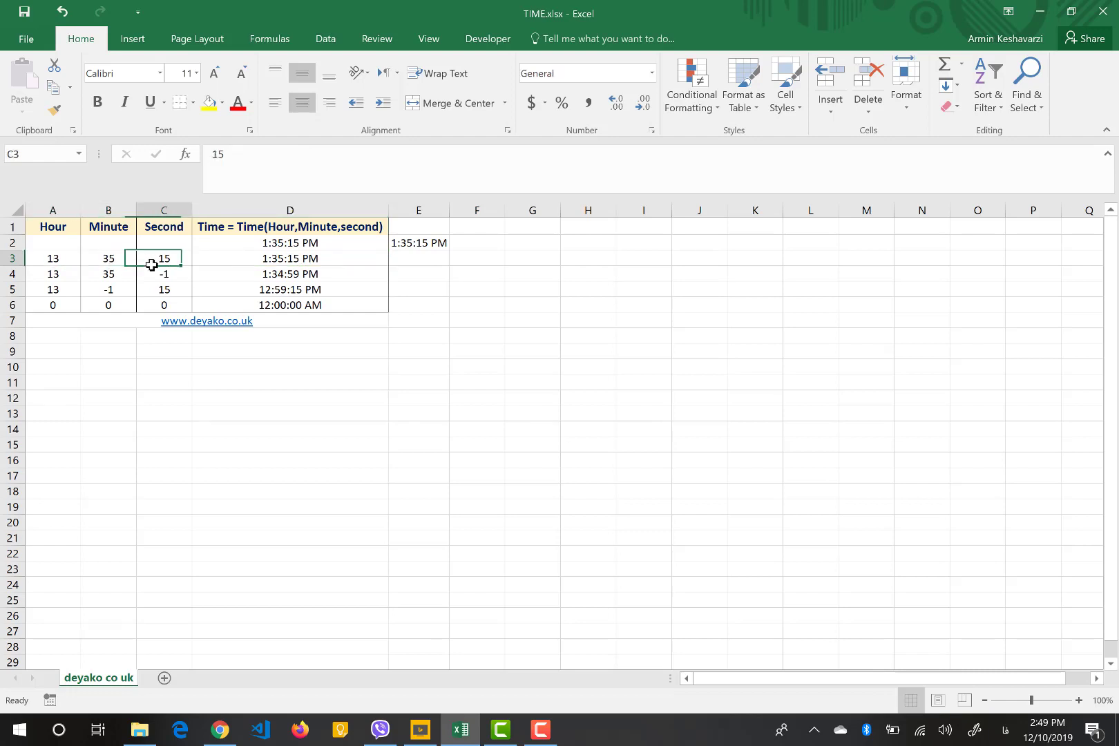
click(226, 261)
click(261, 153)
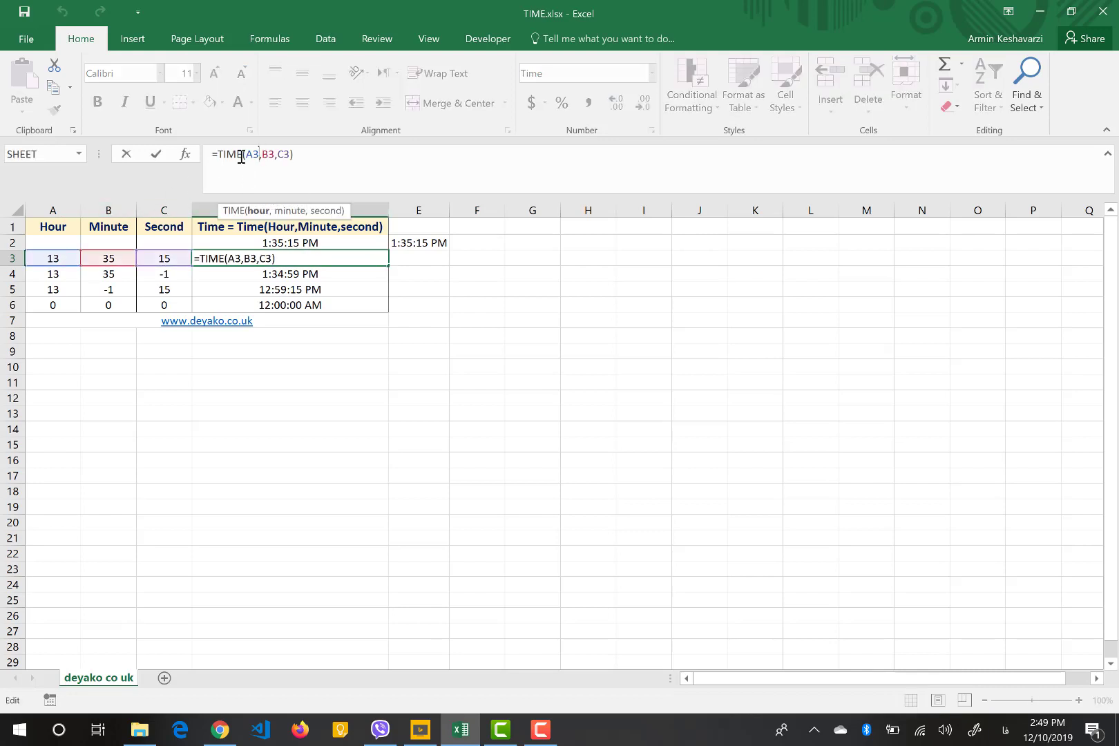
click(269, 155)
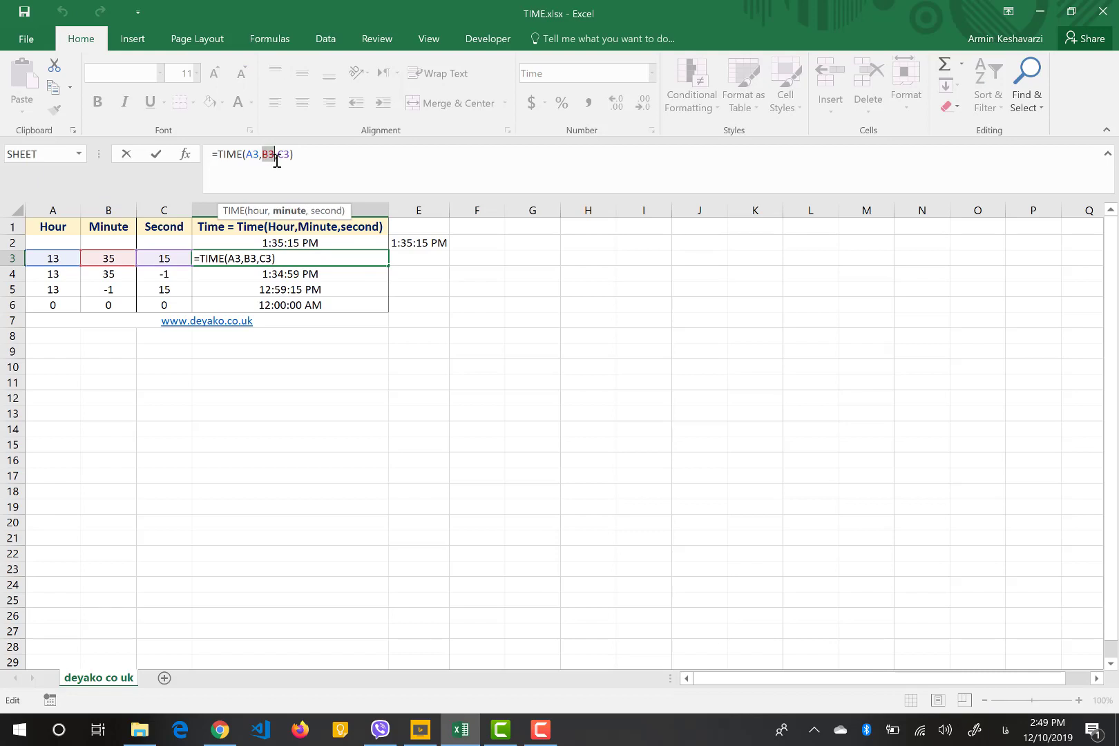
double_click(285, 155)
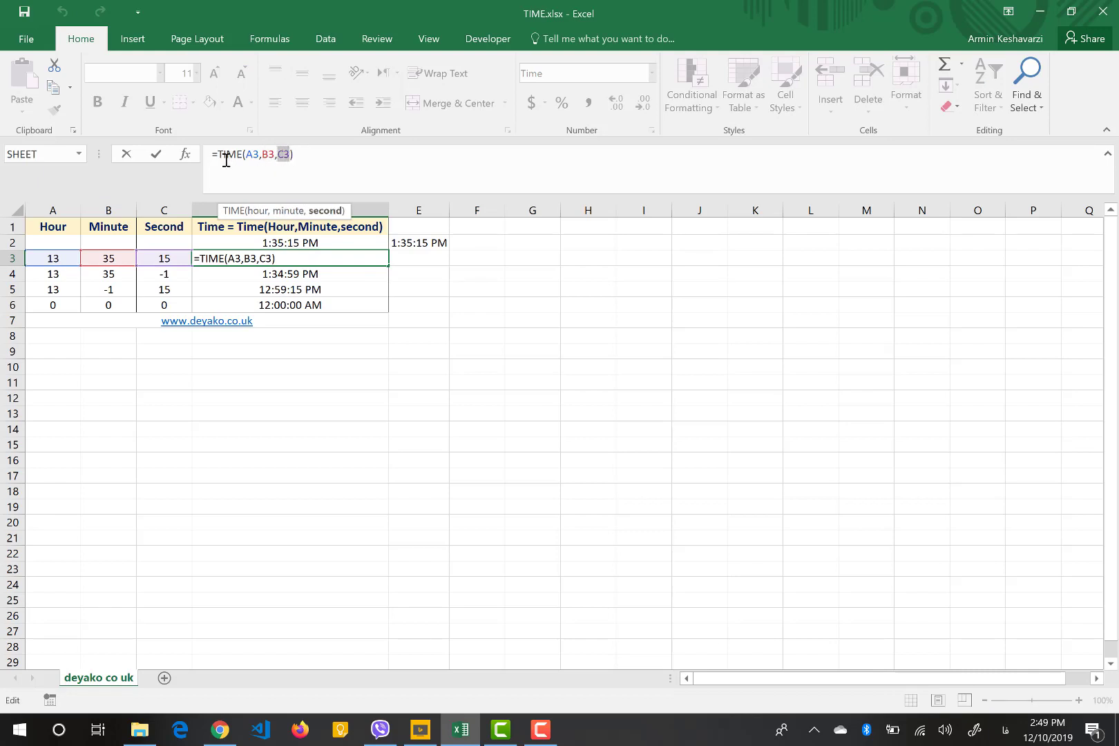
key(Return)
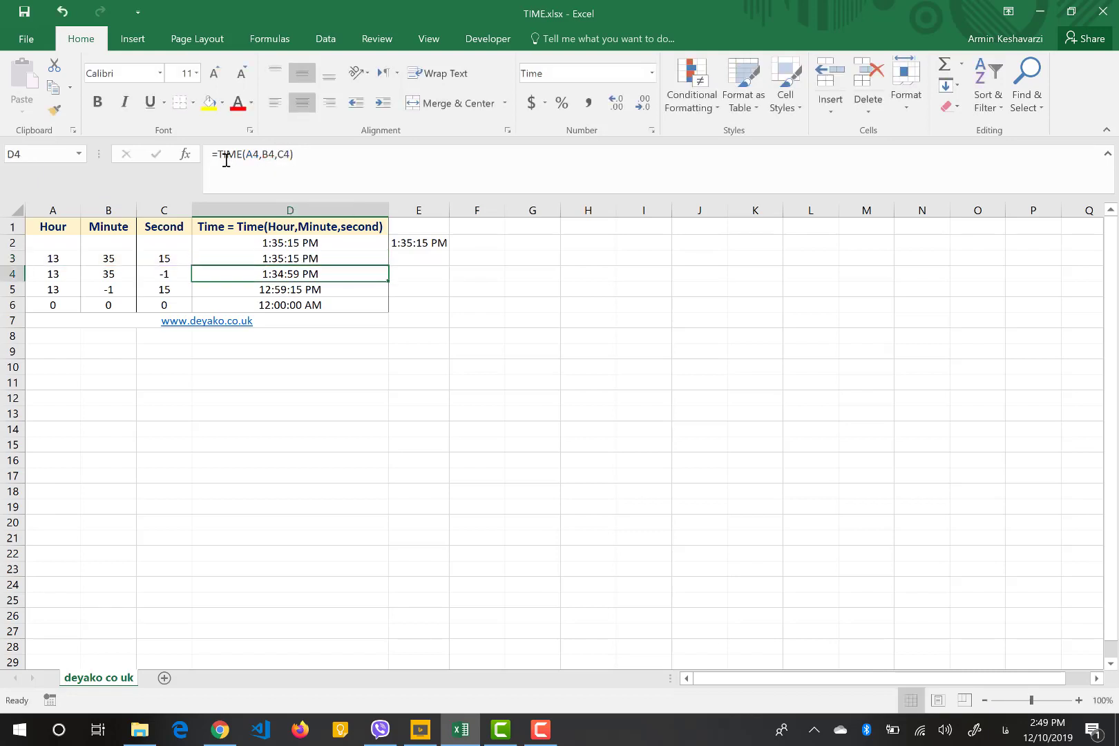
drag(52, 259, 156, 258)
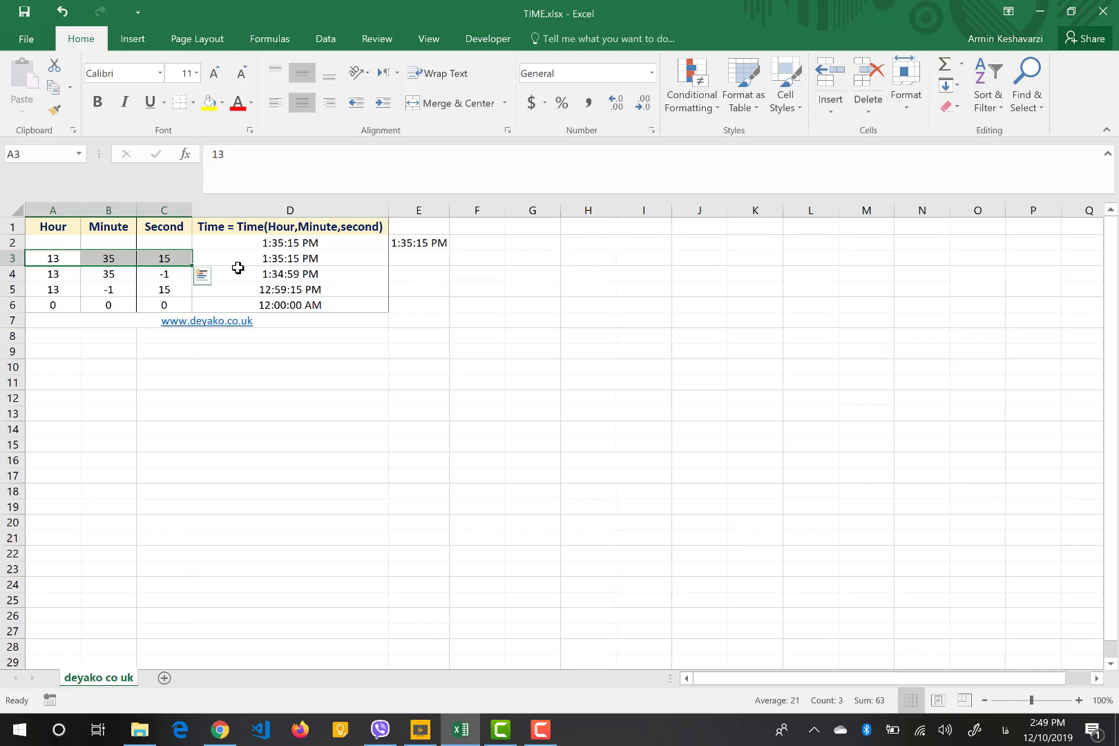
- Examine the negative second in row 4, the negative minute in row 5 with their TIME formulas, and the zero inputs in row 6
click(178, 277)
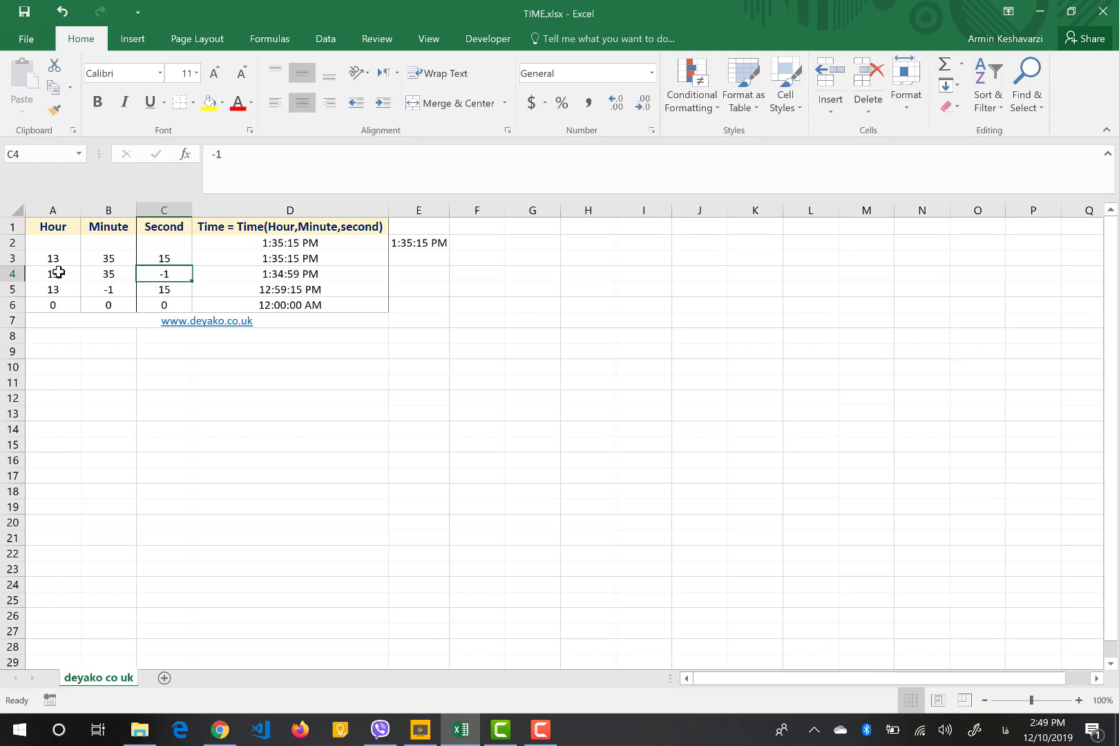
drag(58, 273, 96, 272)
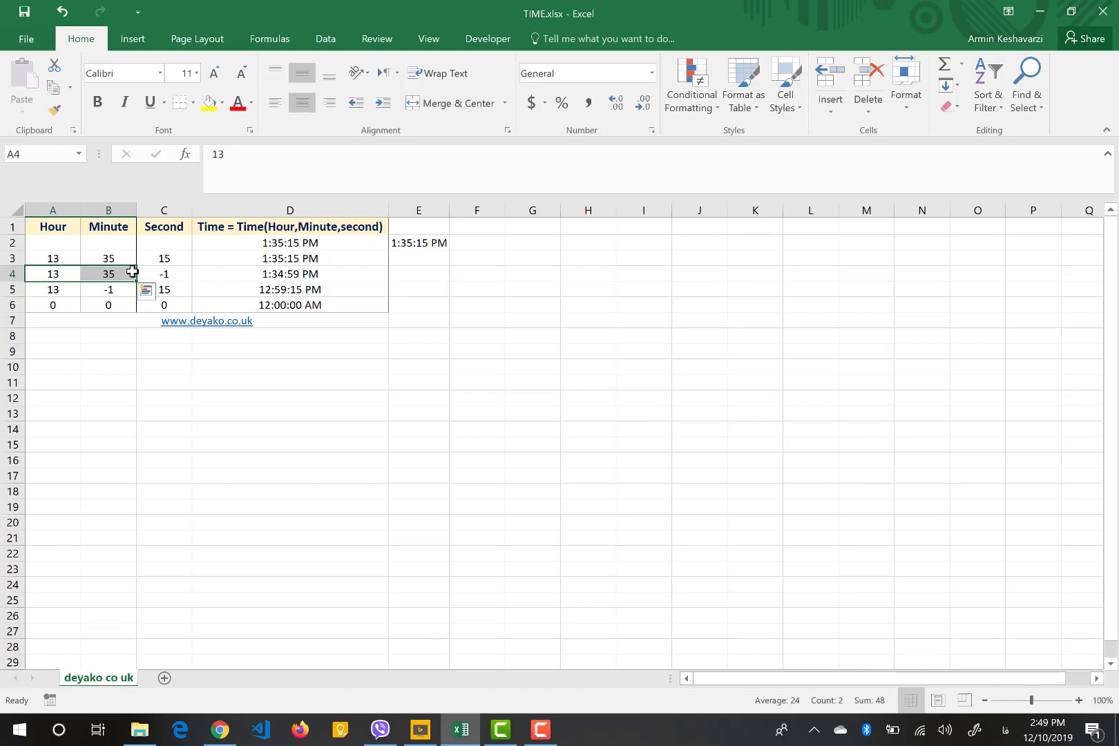
click(270, 274)
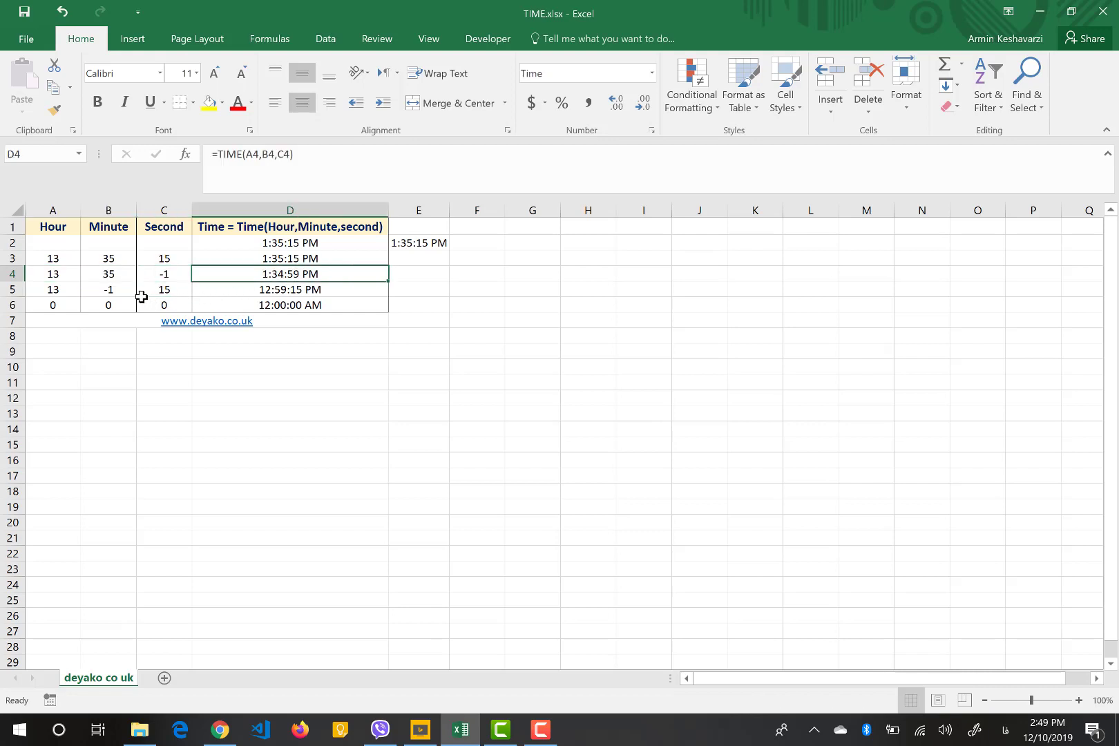
click(119, 291)
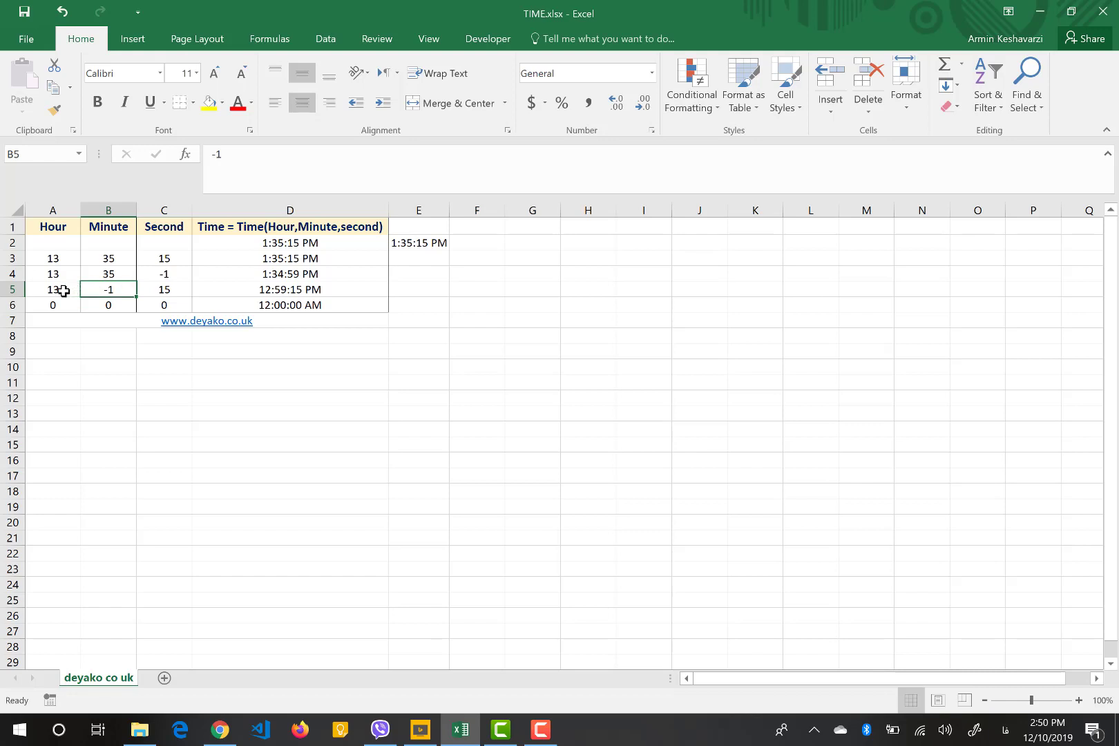
click(223, 290)
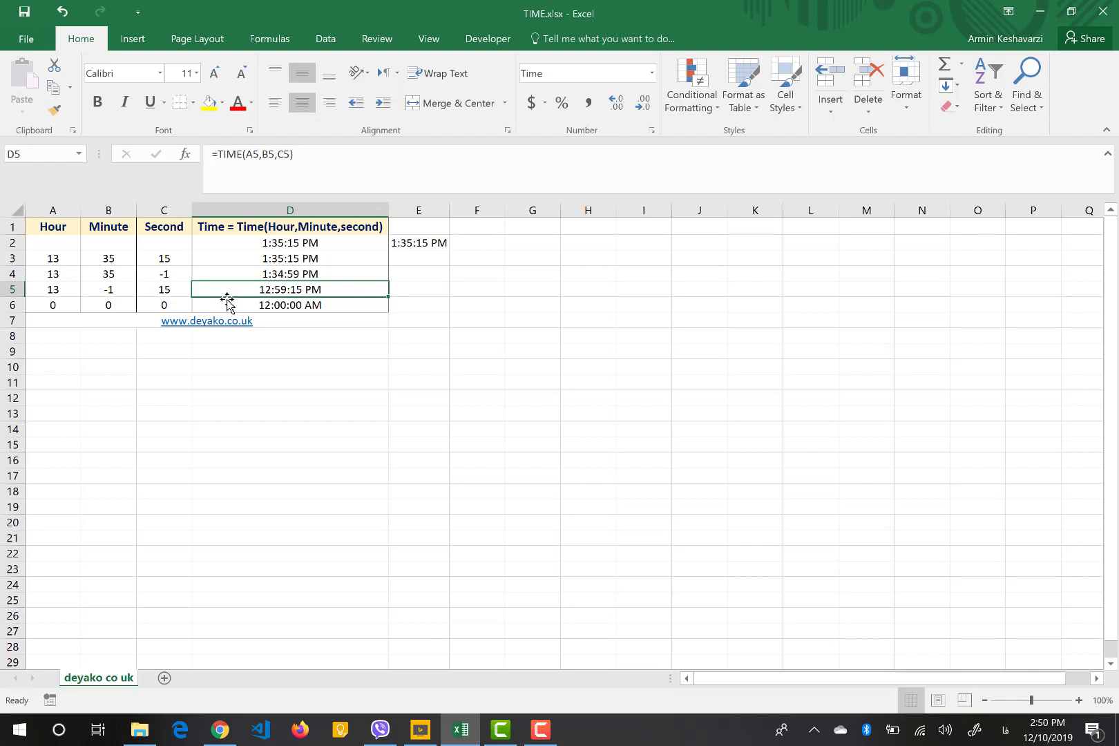
click(38, 306)
drag(86, 305, 164, 308)
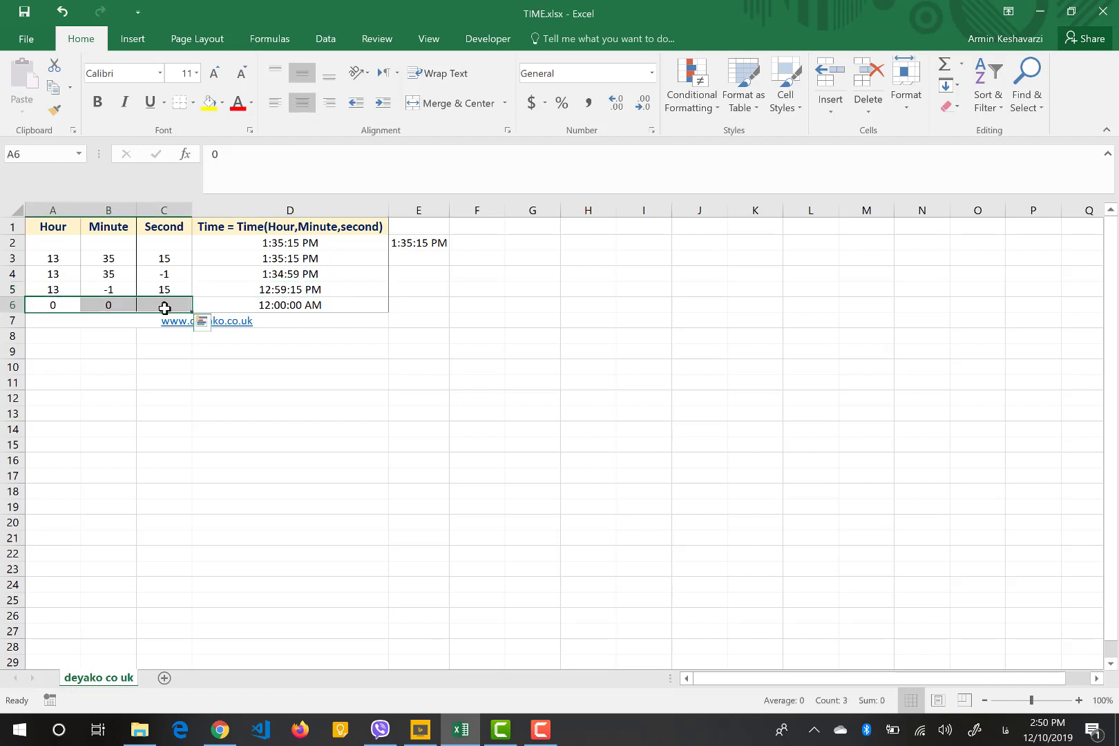
- Apply the custom number format yyyy/mm/dd hh:mm:ss to cell D6
click(241, 306)
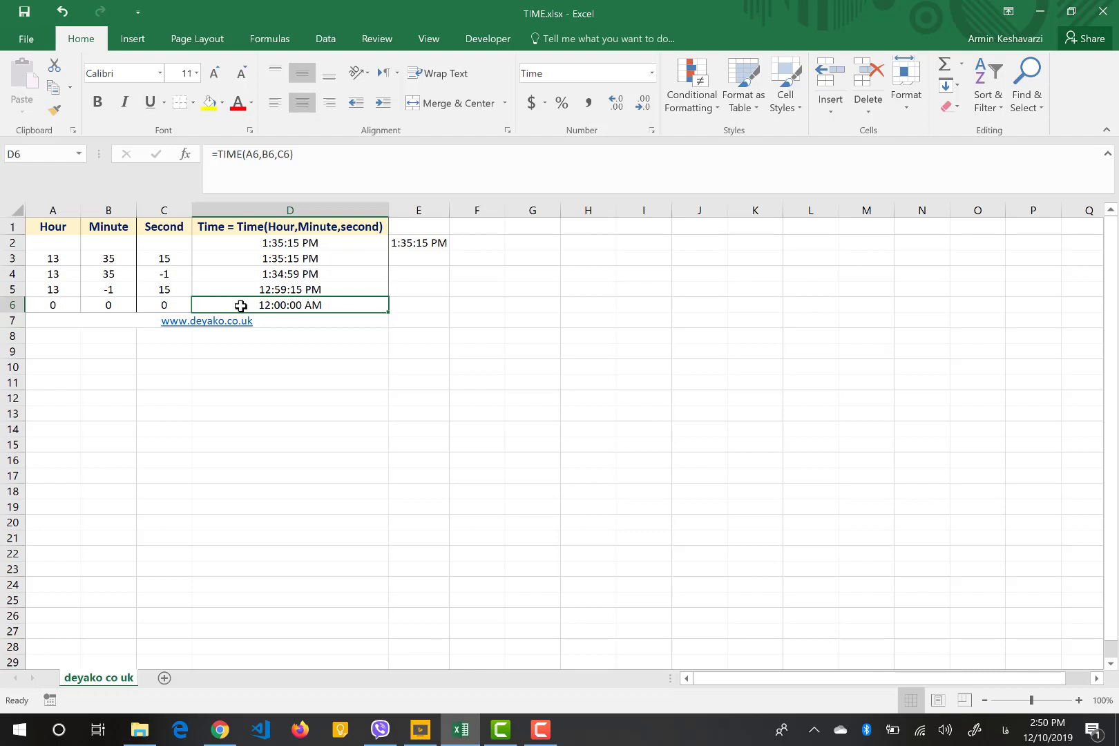
click(653, 128)
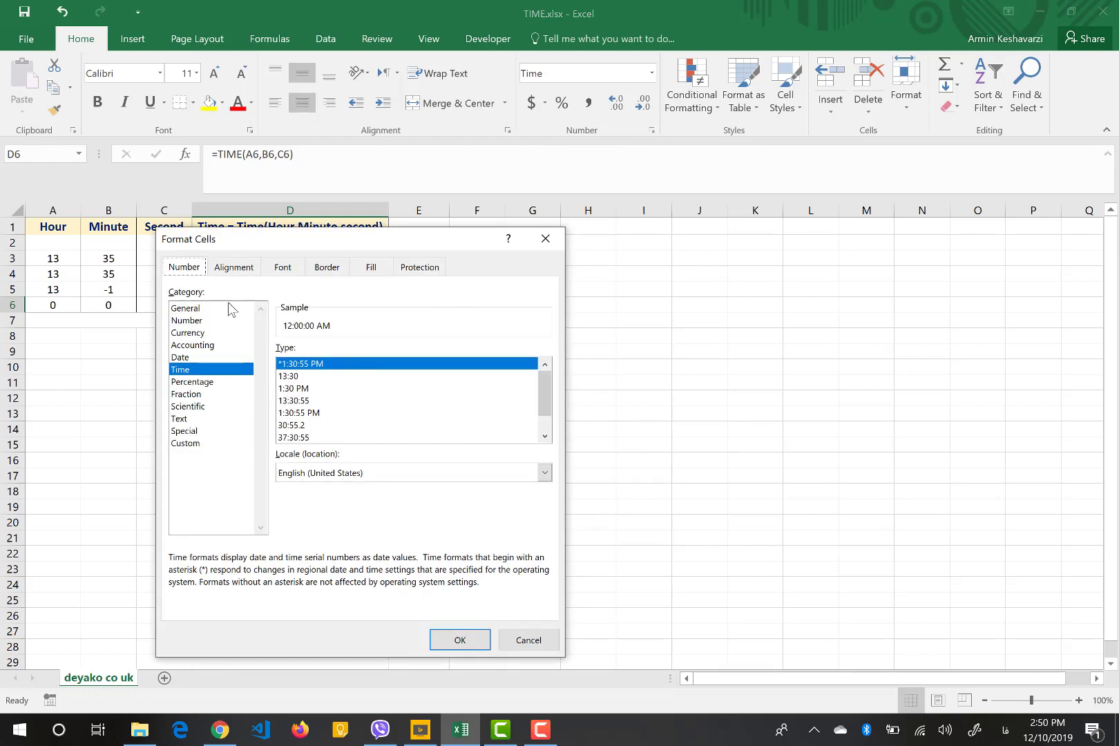
click(195, 444)
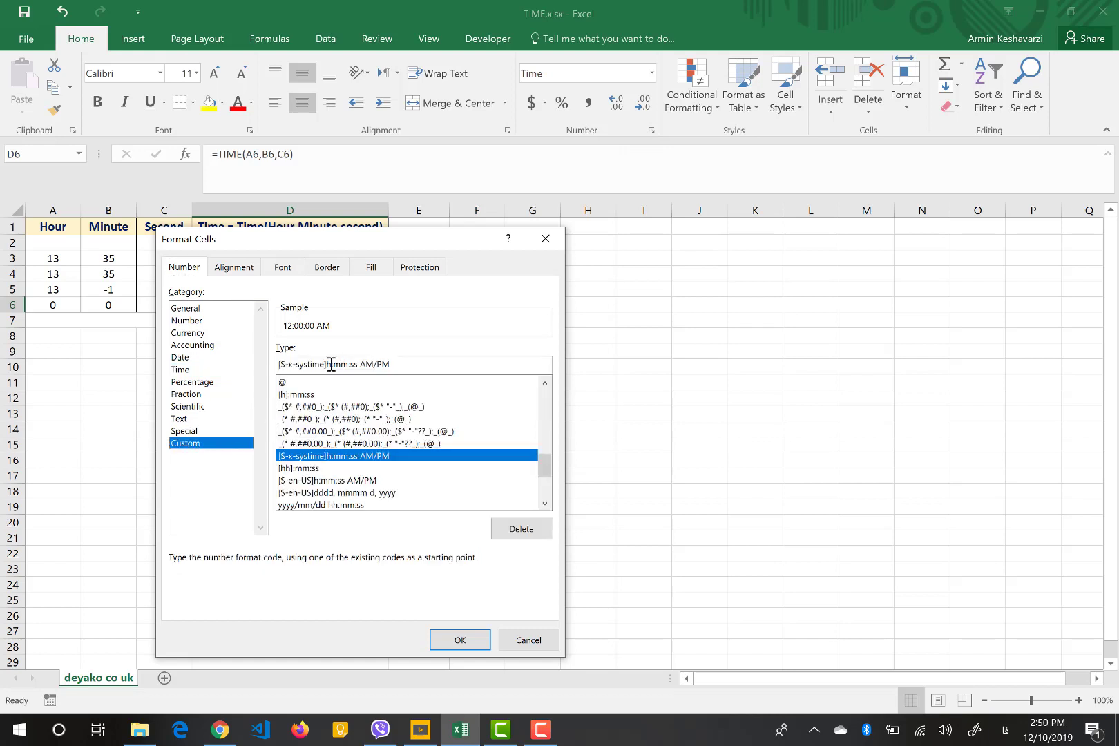
drag(326, 364, 267, 364)
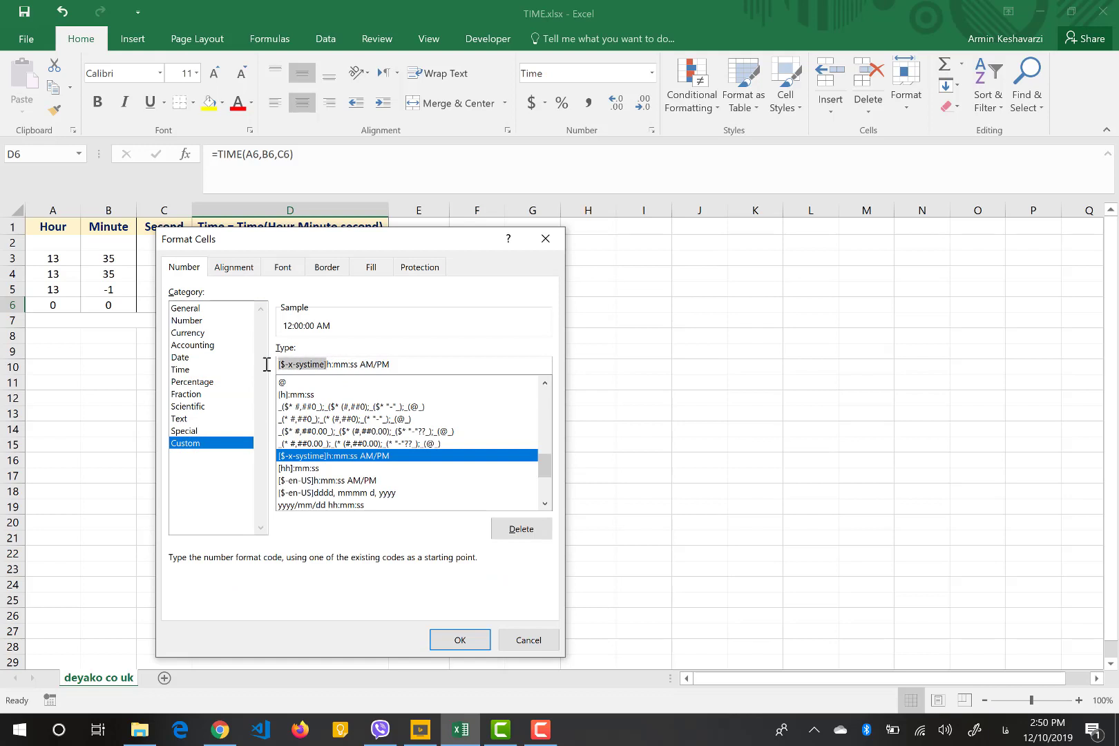
key(BackSpace)
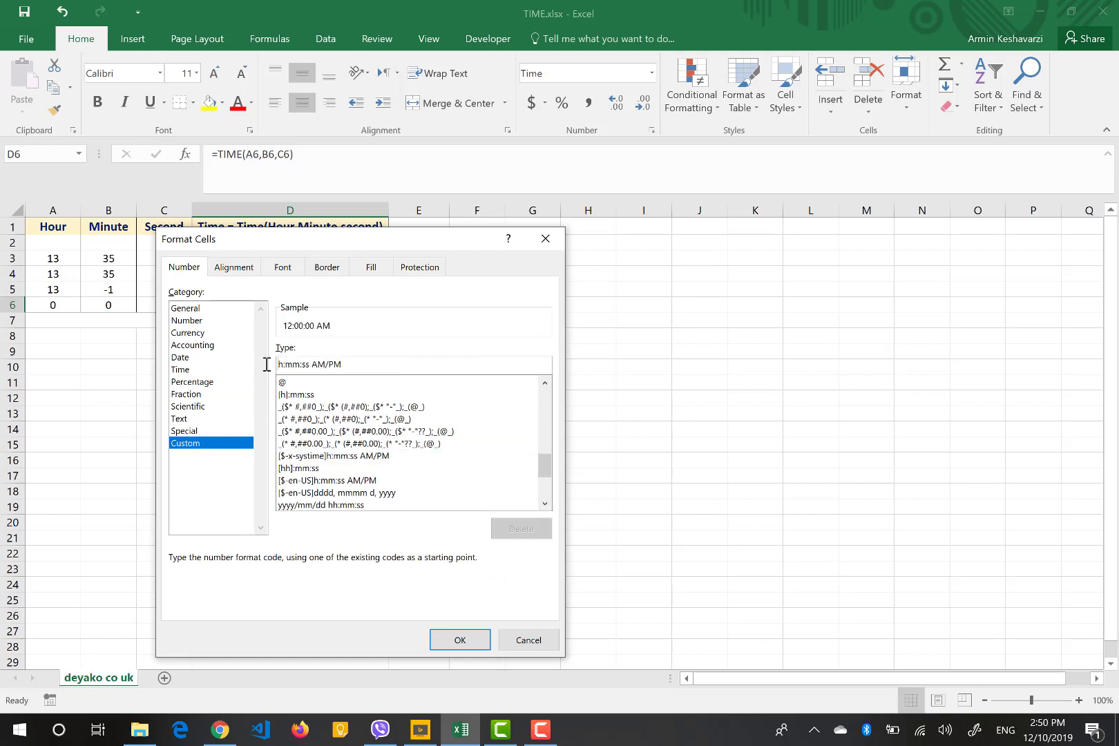
text(yyyy/mm/)
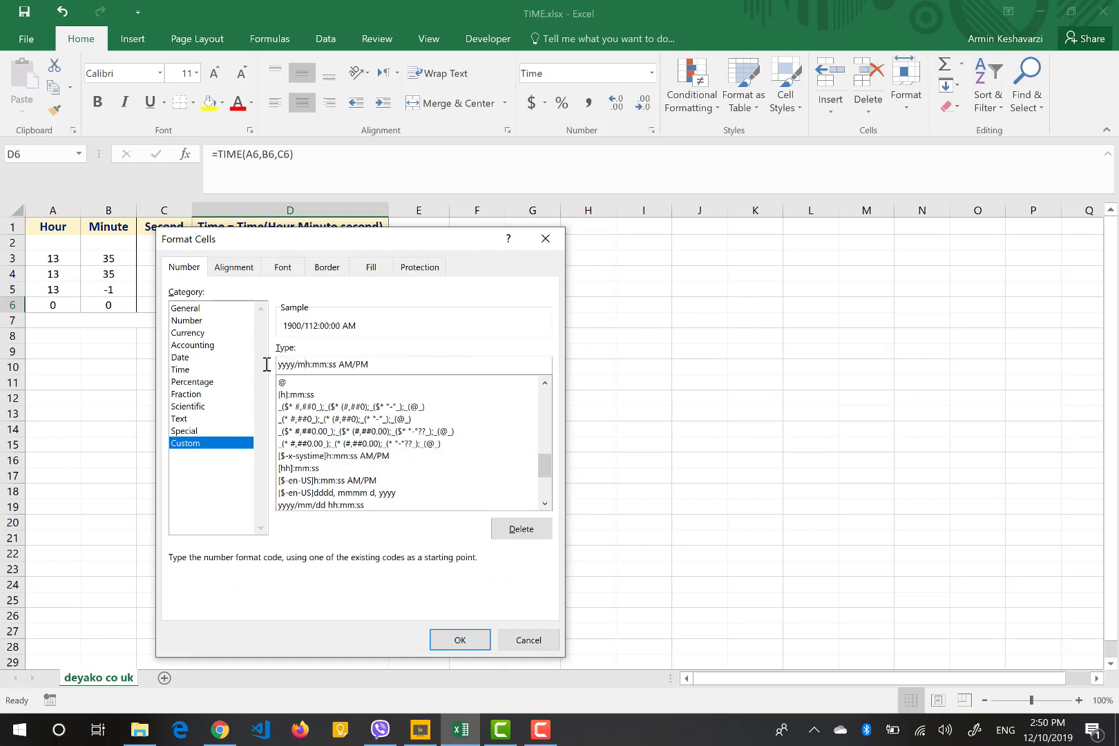
text(dd )
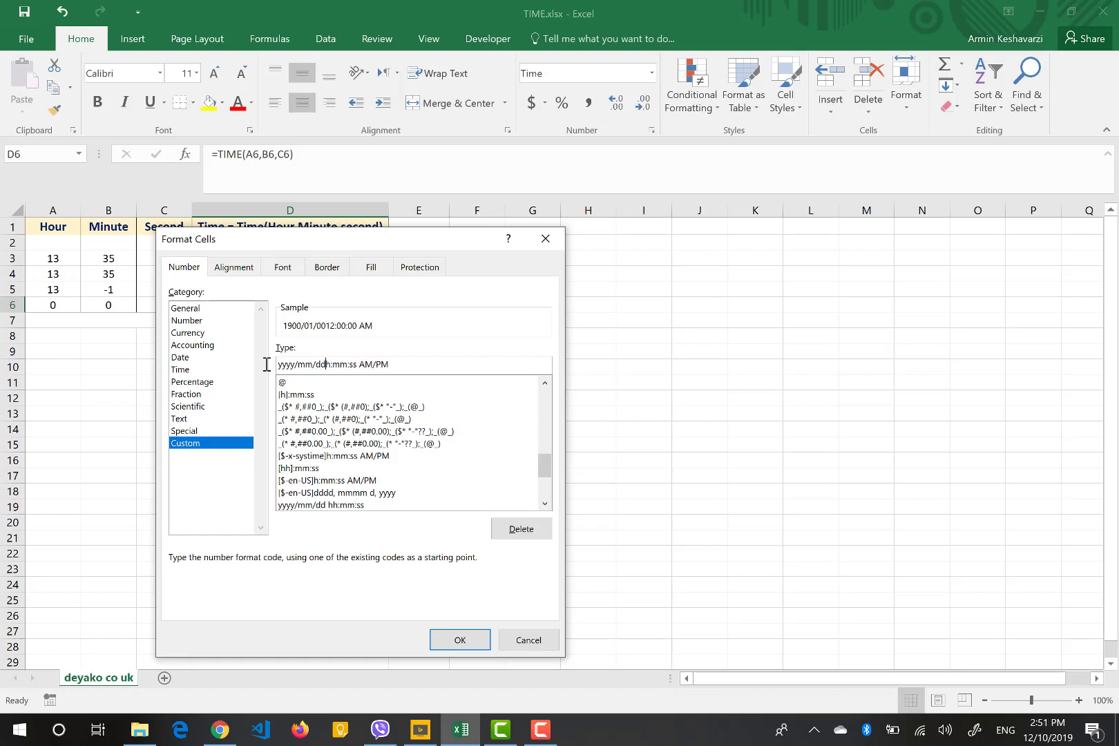
text(h)
drag(366, 364, 405, 366)
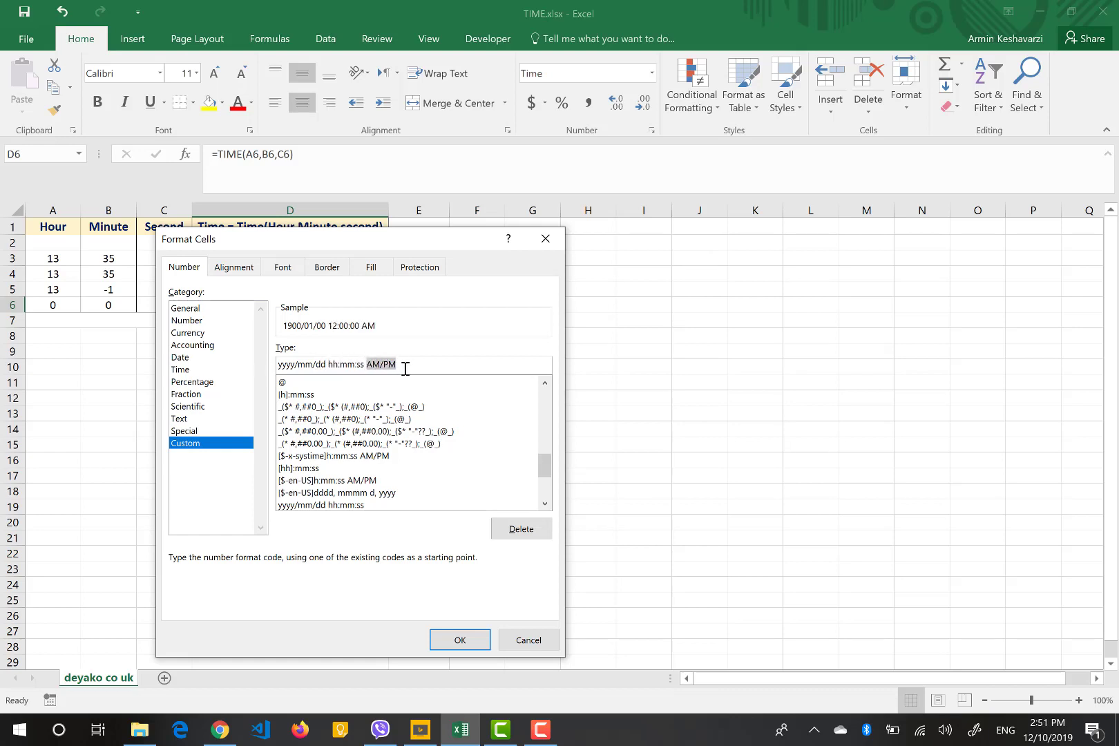
key(BackSpace)
click(458, 639)
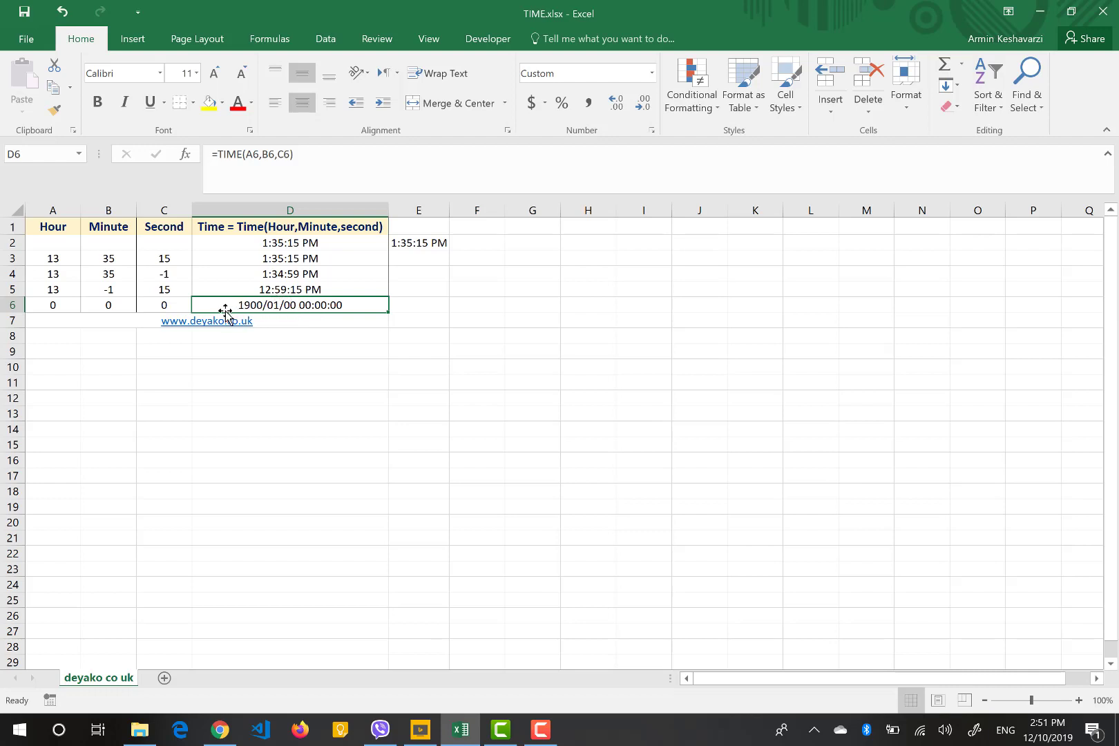
- Try -1 as the hour in cell A6, check how the TIME formula responds, and undo the entry
click(70, 304)
text(-1)
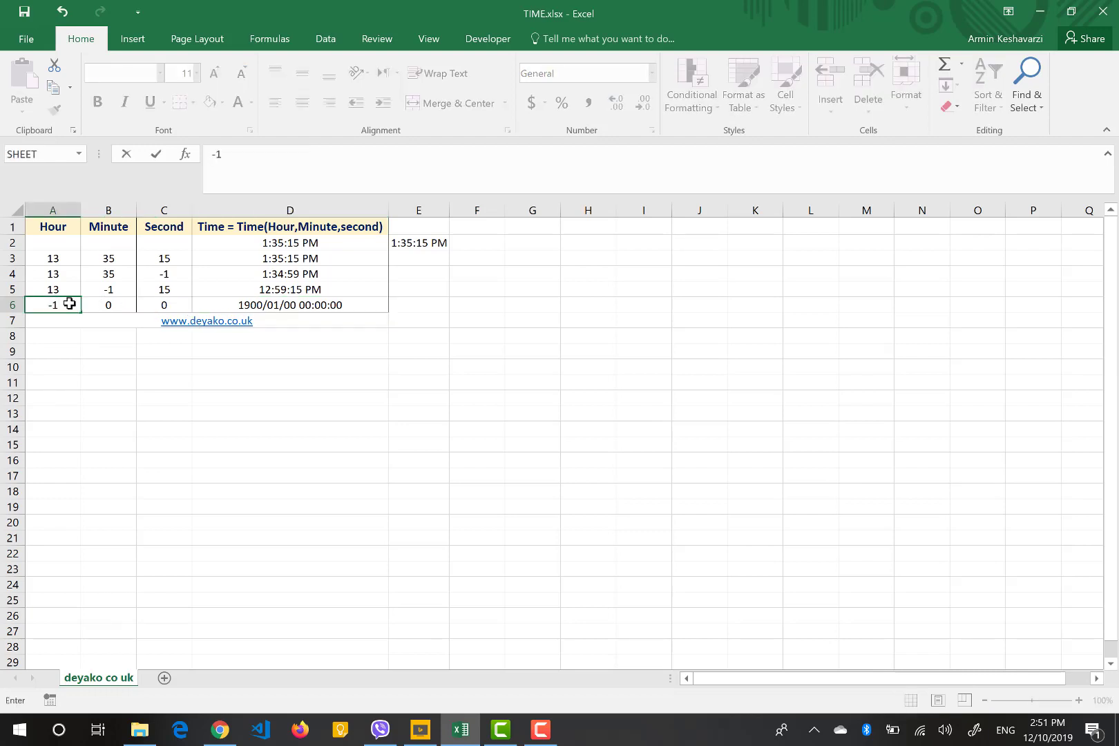
key(Return)
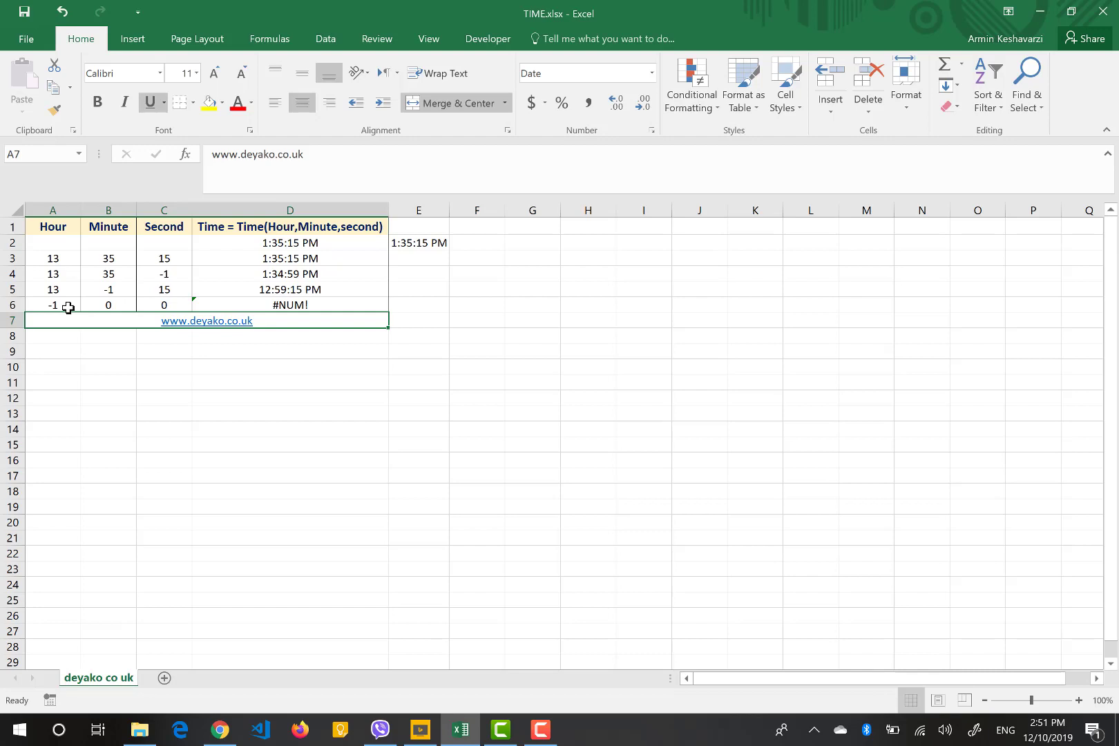
click(260, 292)
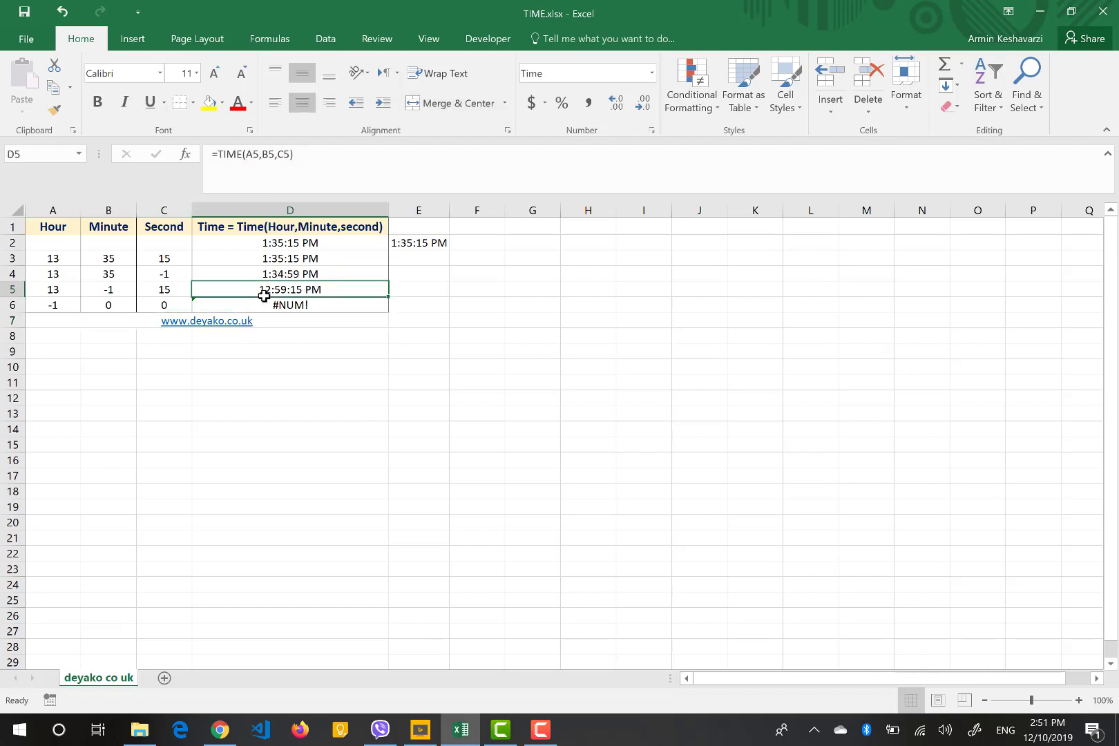
click(71, 311)
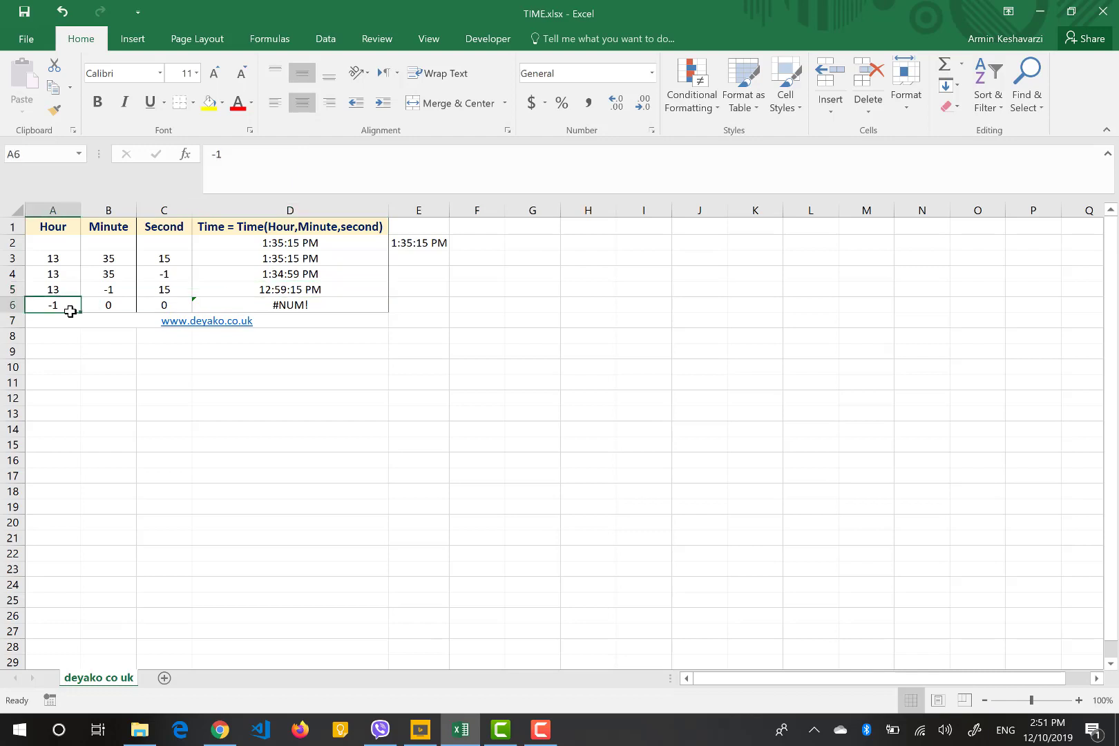
key(ctrl+z)
- Try -1 as the second in cell C6, inspect the TIME formula in D6, and undo the entry
click(140, 302)
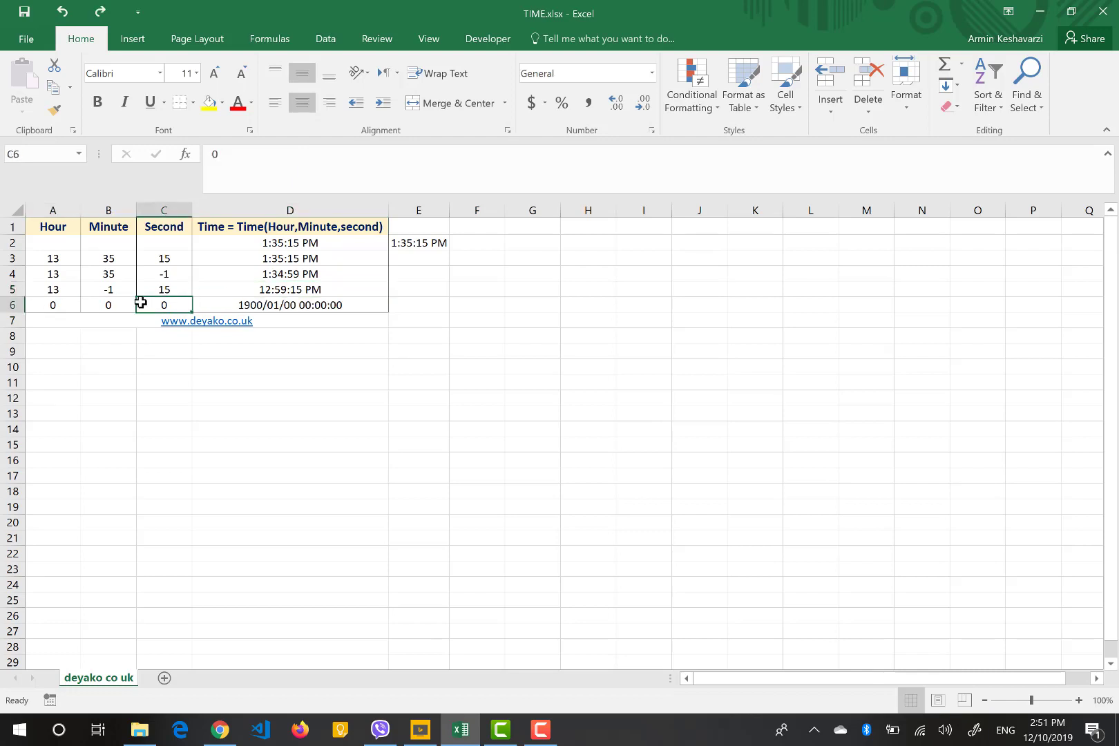
text(-1)
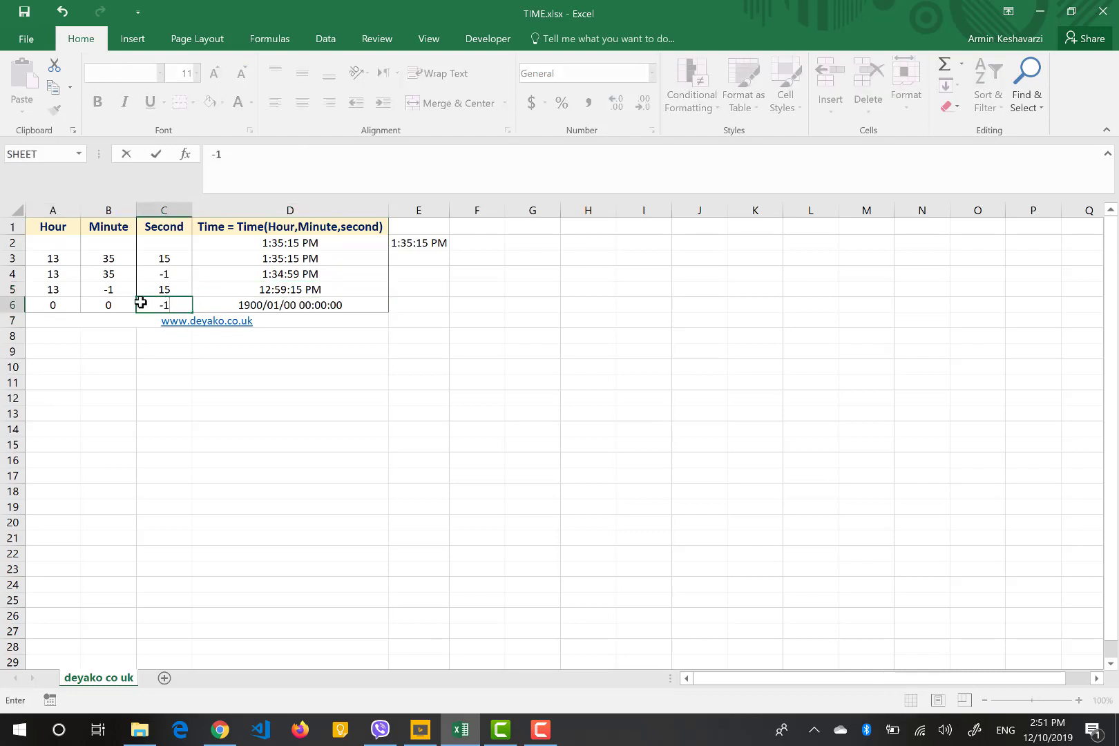
key(Return)
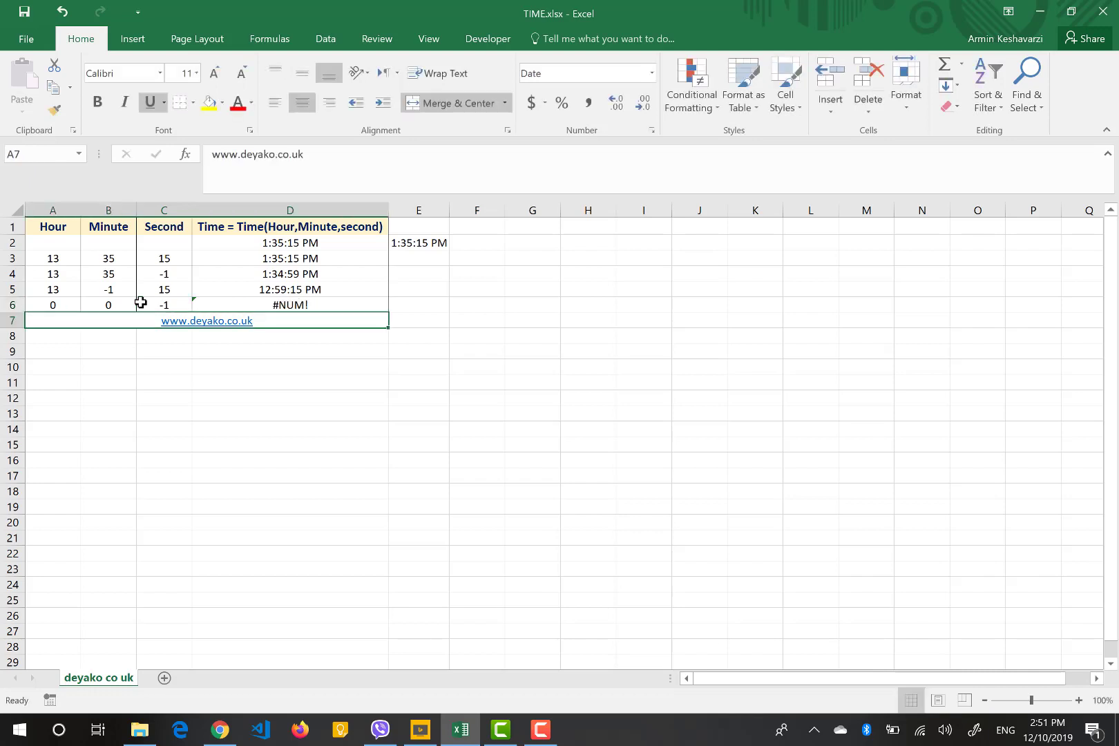
click(272, 304)
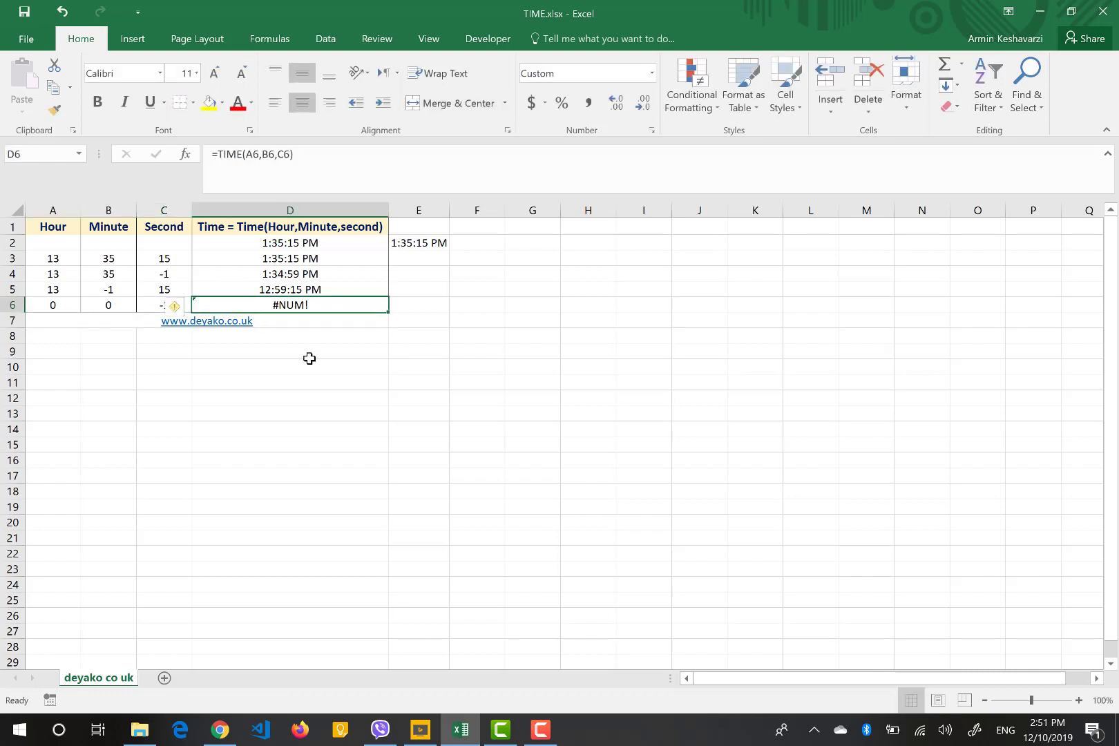
click(142, 309)
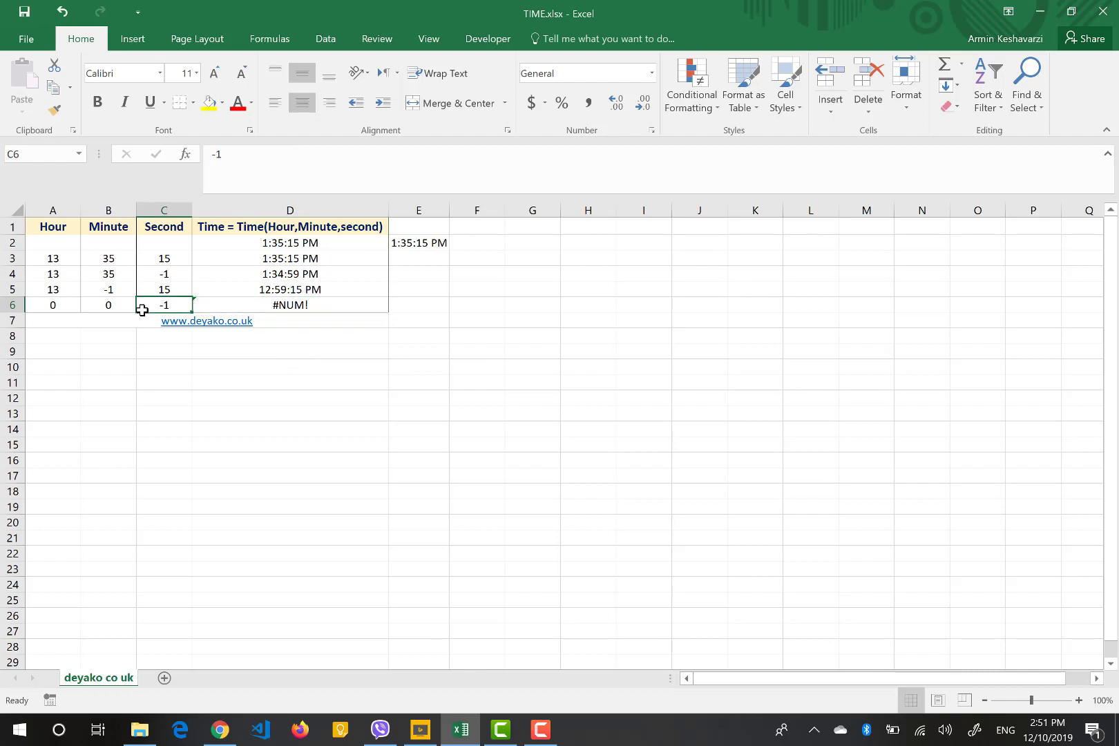
key(ctrl+z)
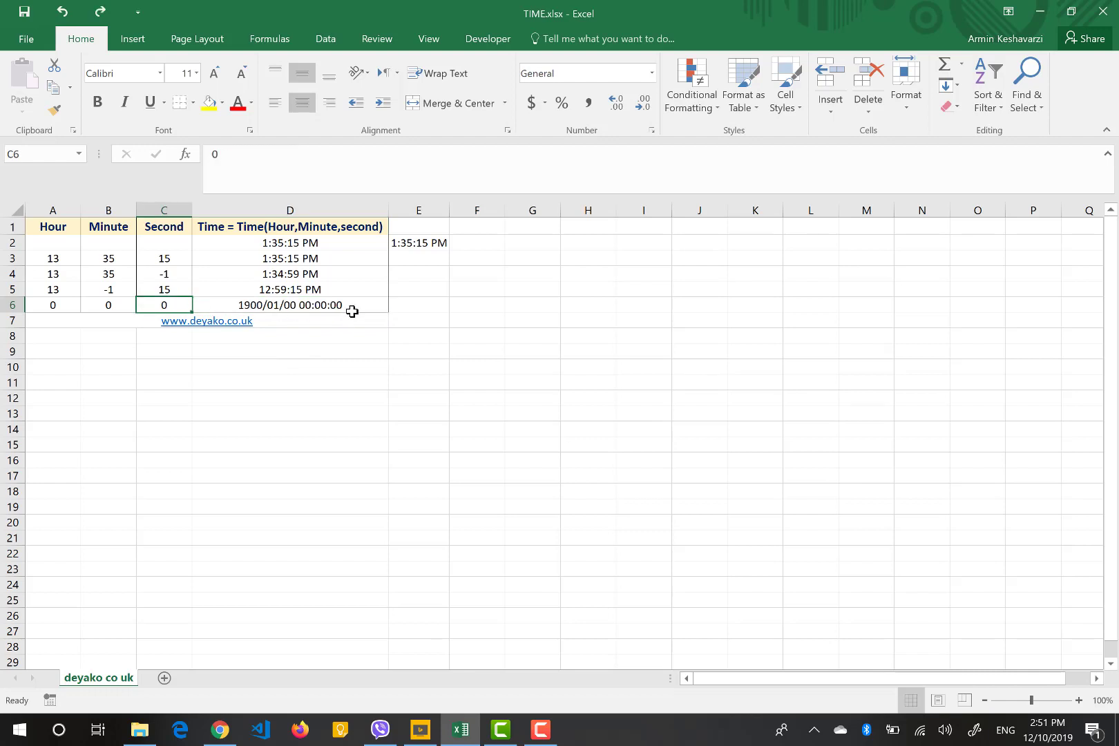
- Try the Number format on the TIME result in cell D6 and undo the format change
click(352, 312)
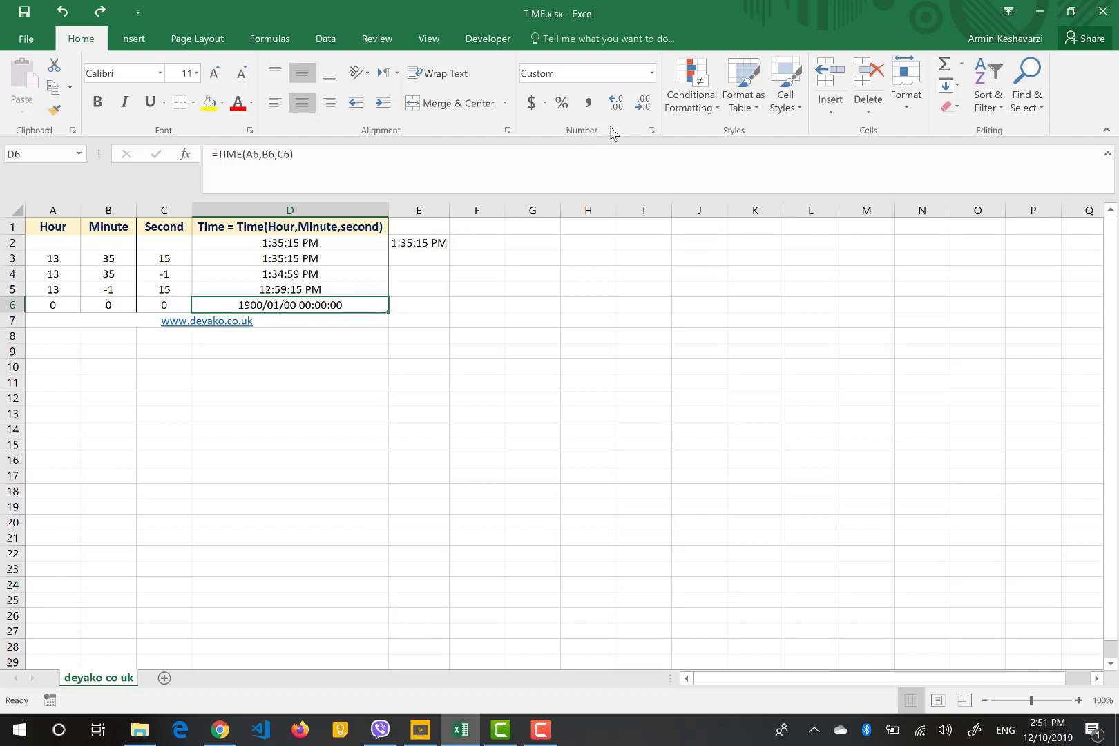
click(652, 73)
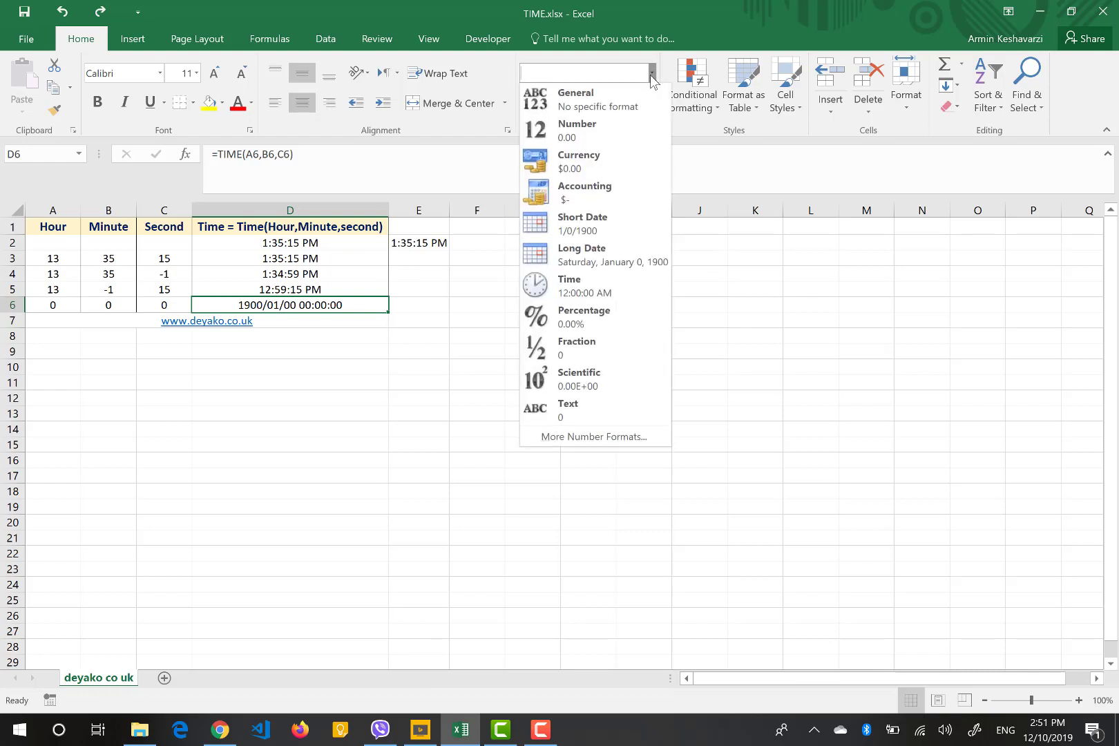
click(609, 125)
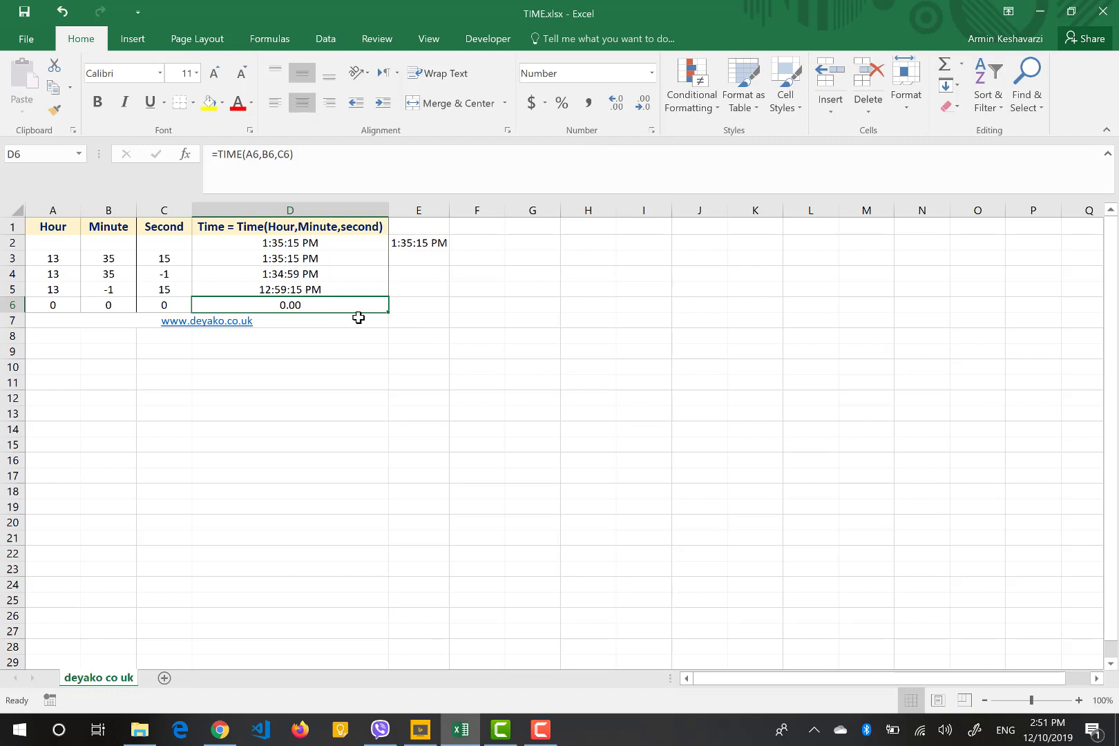
key(ctrl+z)
- Enter the value 1 in cell E6, beside the zero-argument TIME result
click(413, 308)
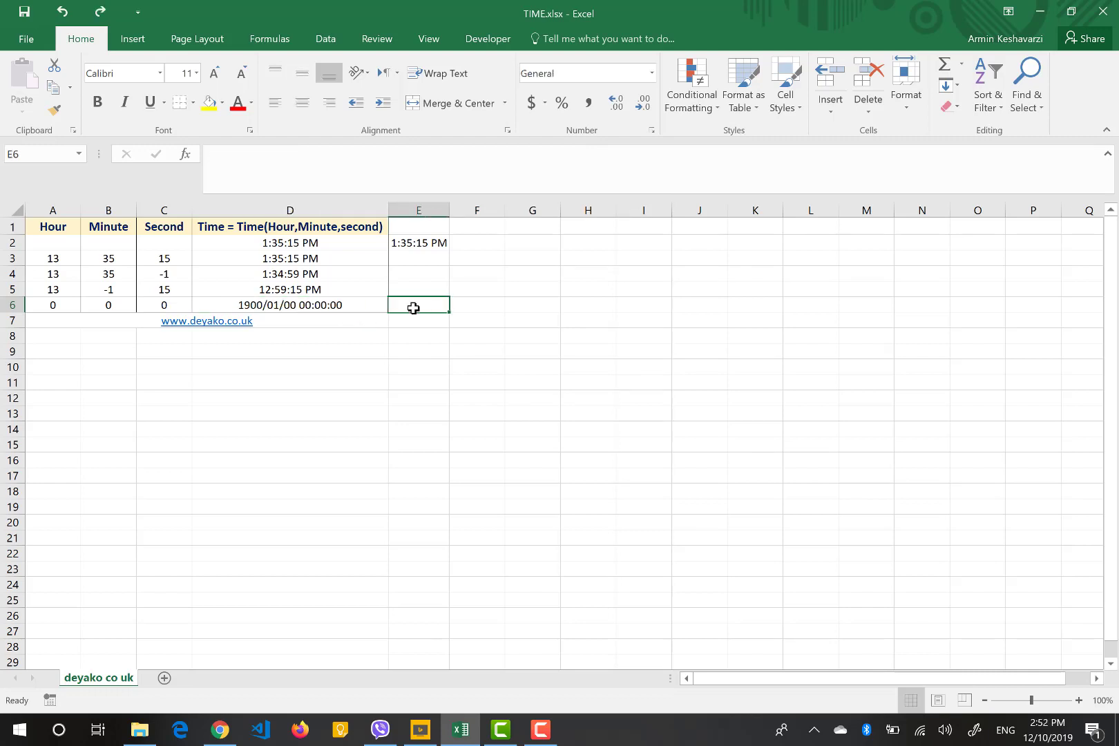
text(1)
key(Return)
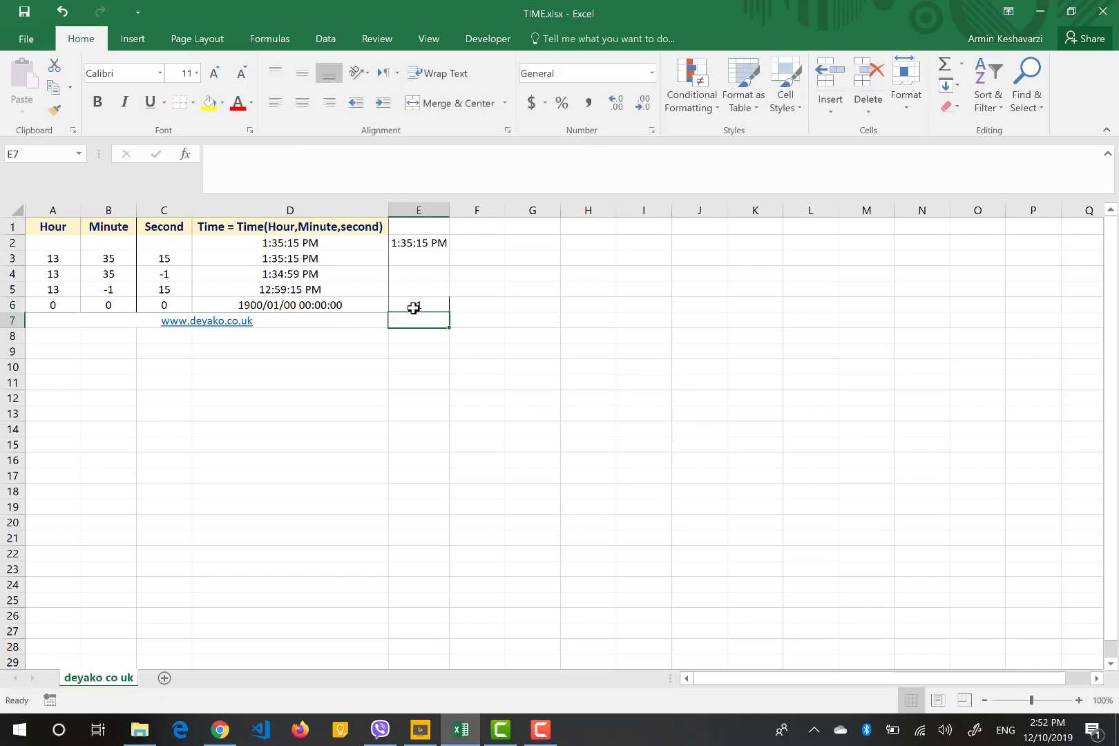
- Copy the formatting of cell D6 onto E6 and fit column E's width to its contents
click(347, 305)
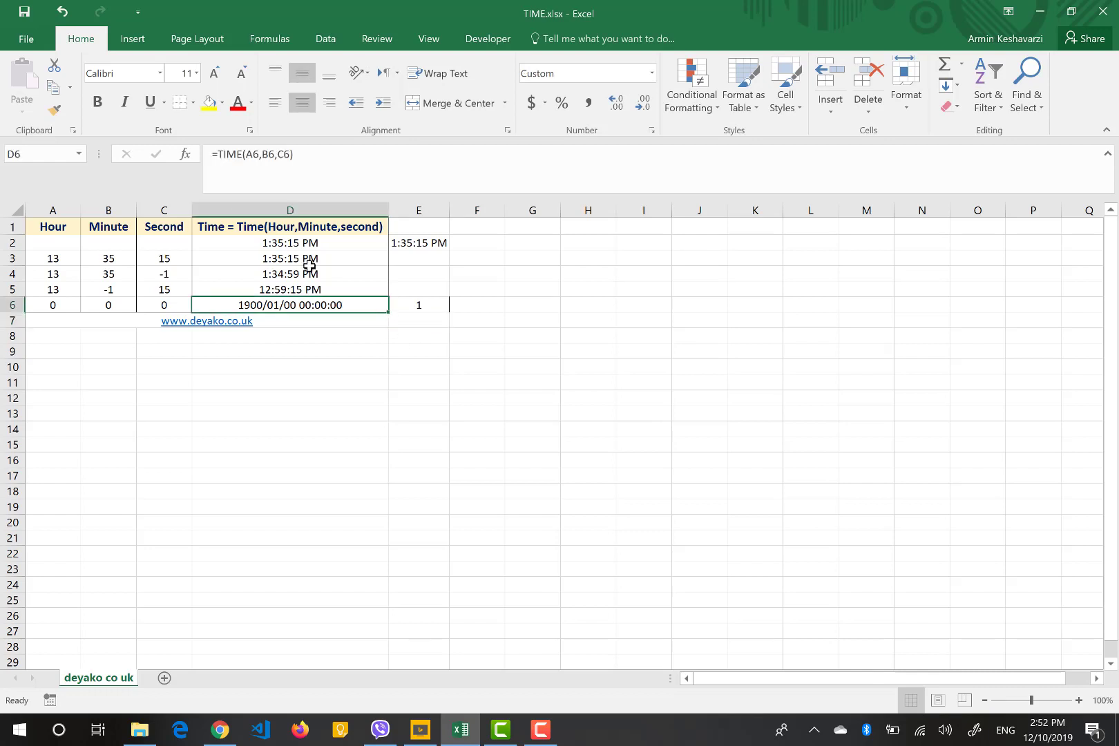
click(54, 109)
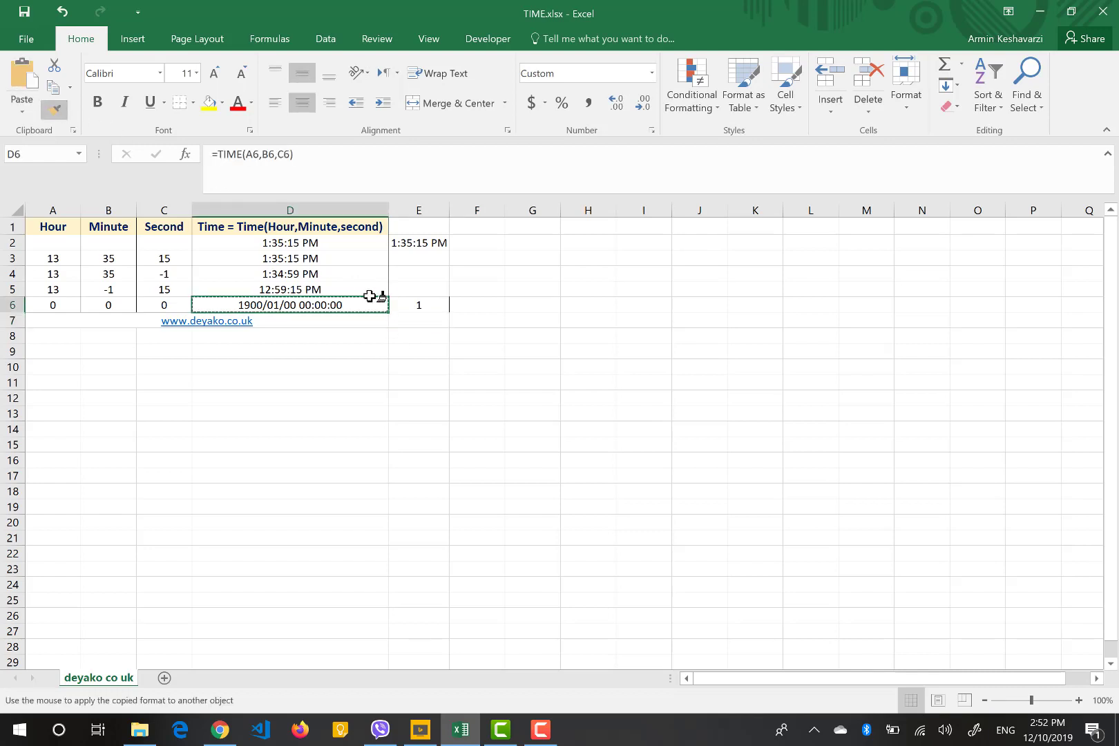
click(412, 304)
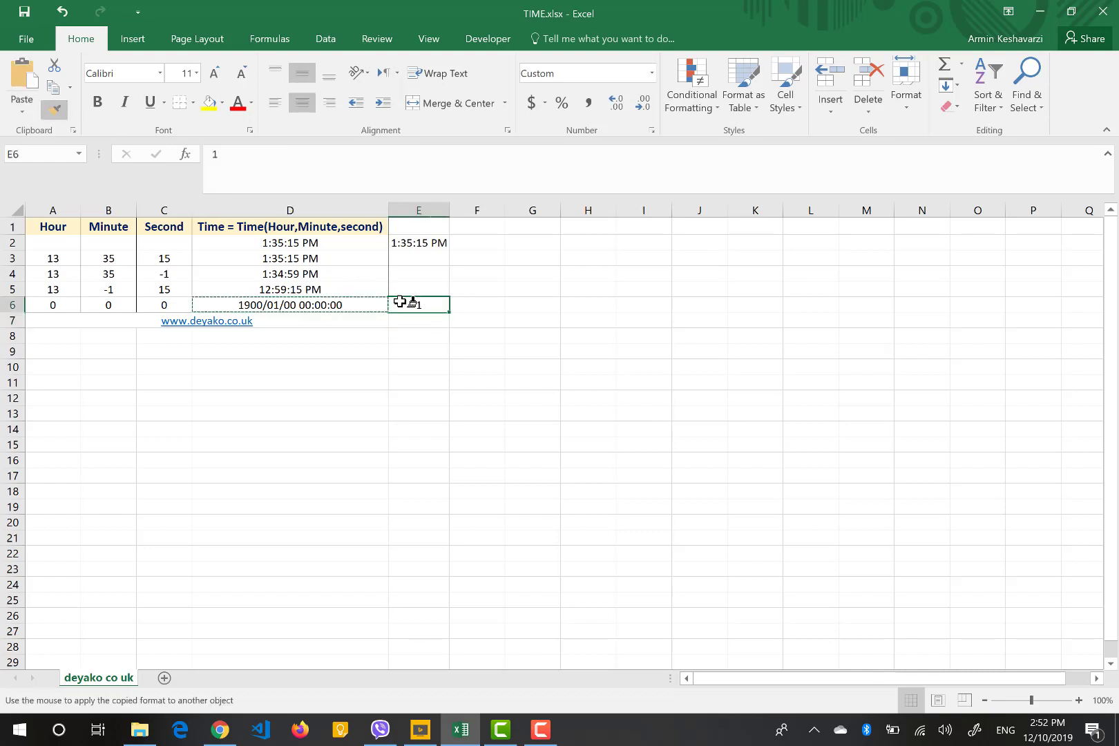
double_click(450, 205)
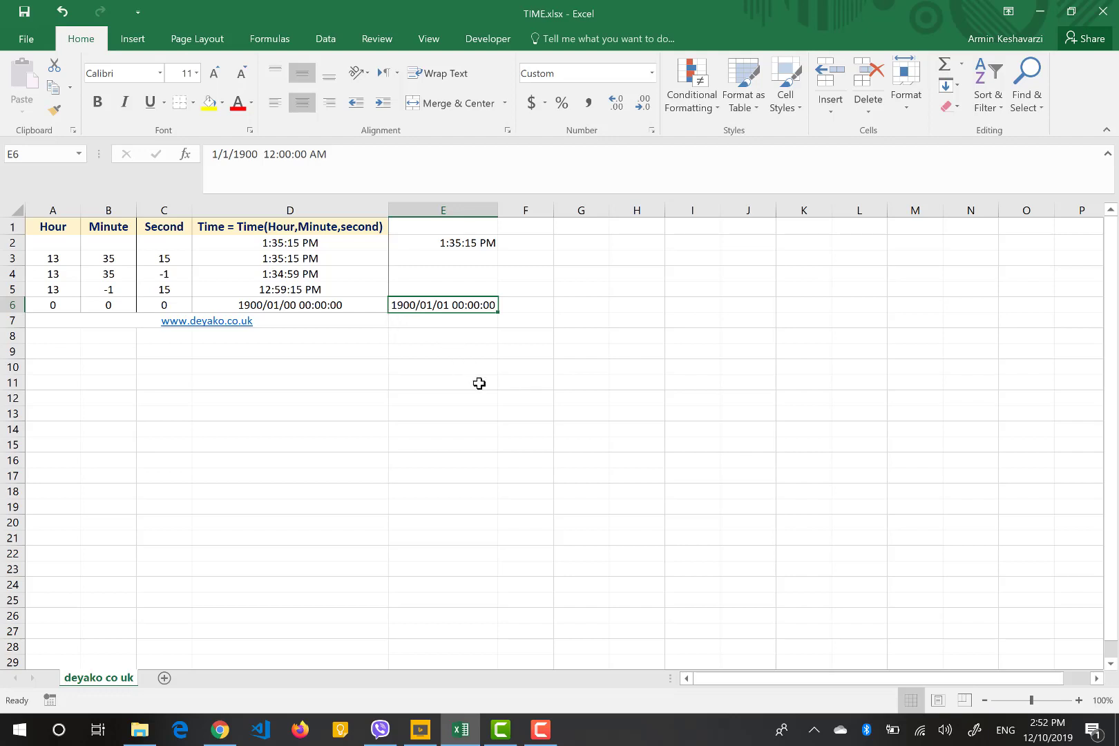
- Apply the Time number format to cells D6 and E6
click(364, 304)
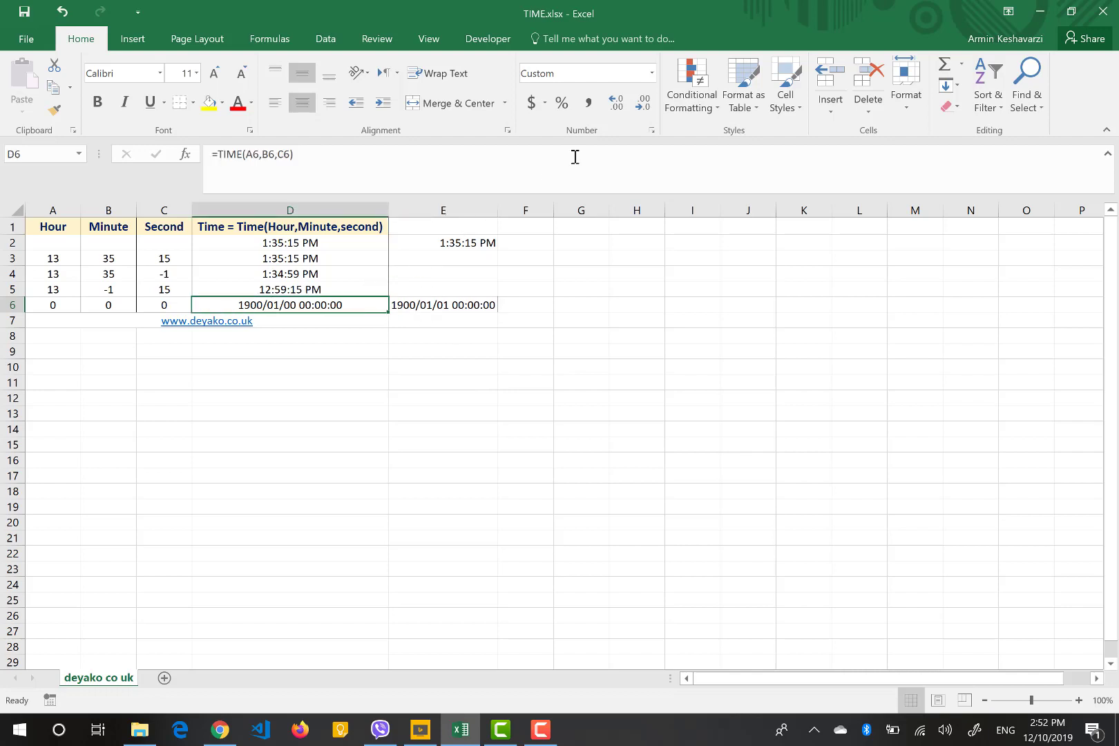
click(652, 73)
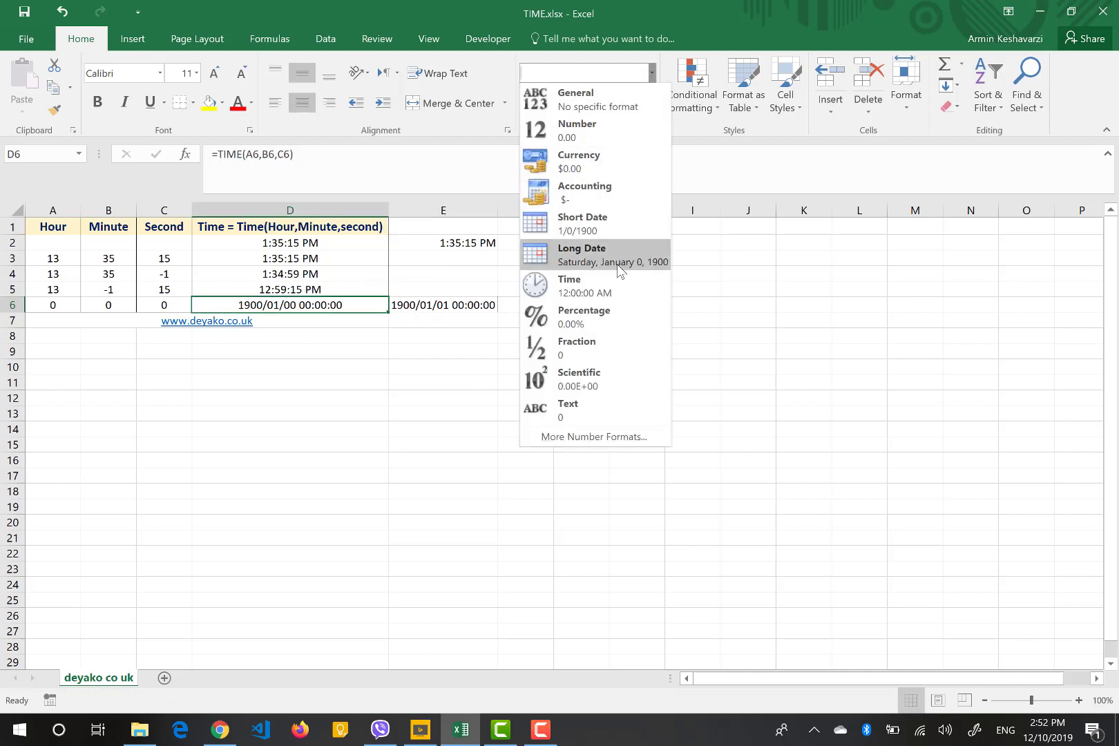
click(619, 293)
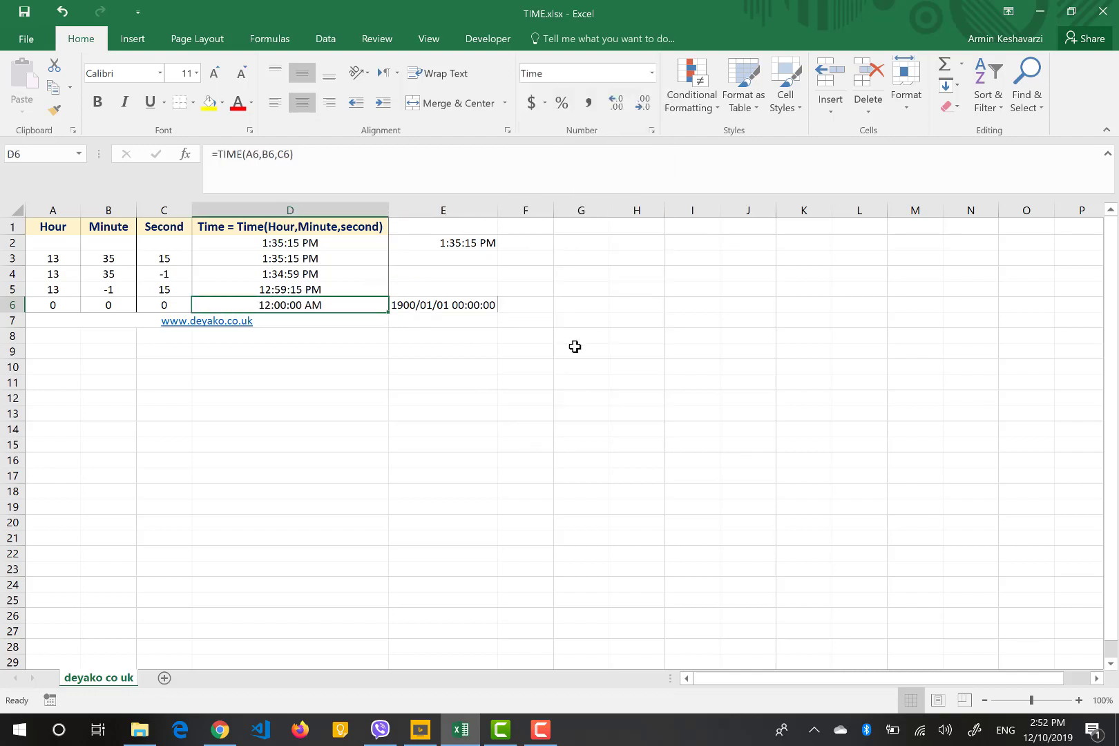
click(434, 311)
click(651, 73)
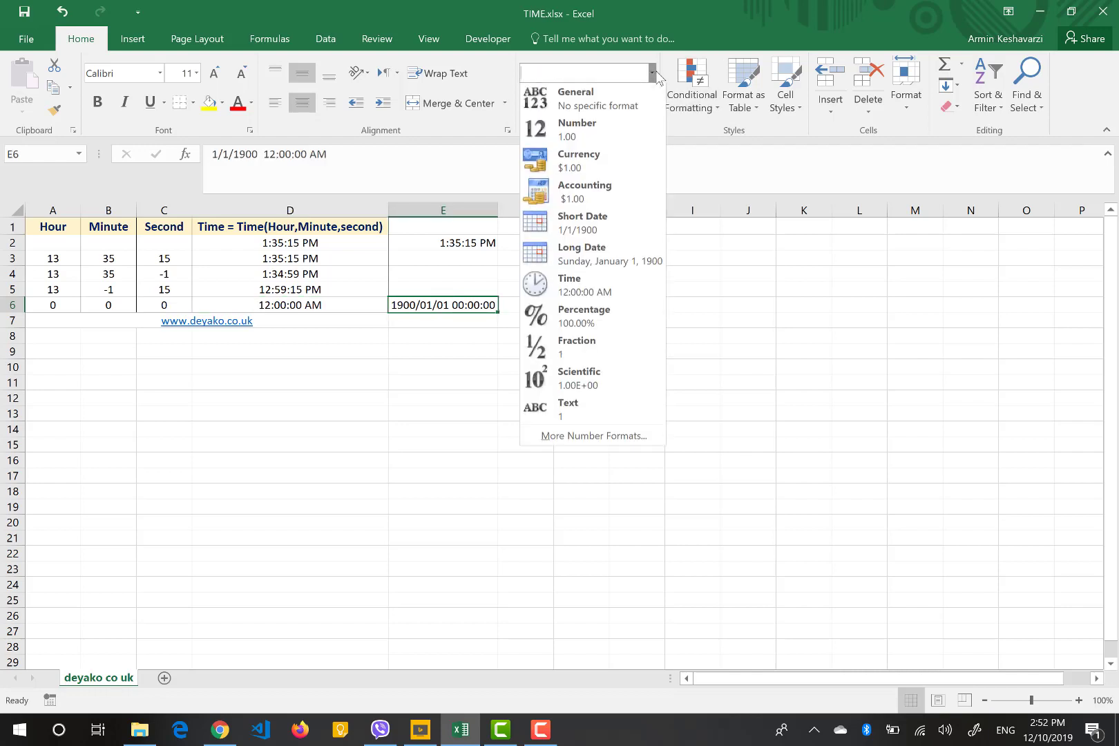
click(597, 284)
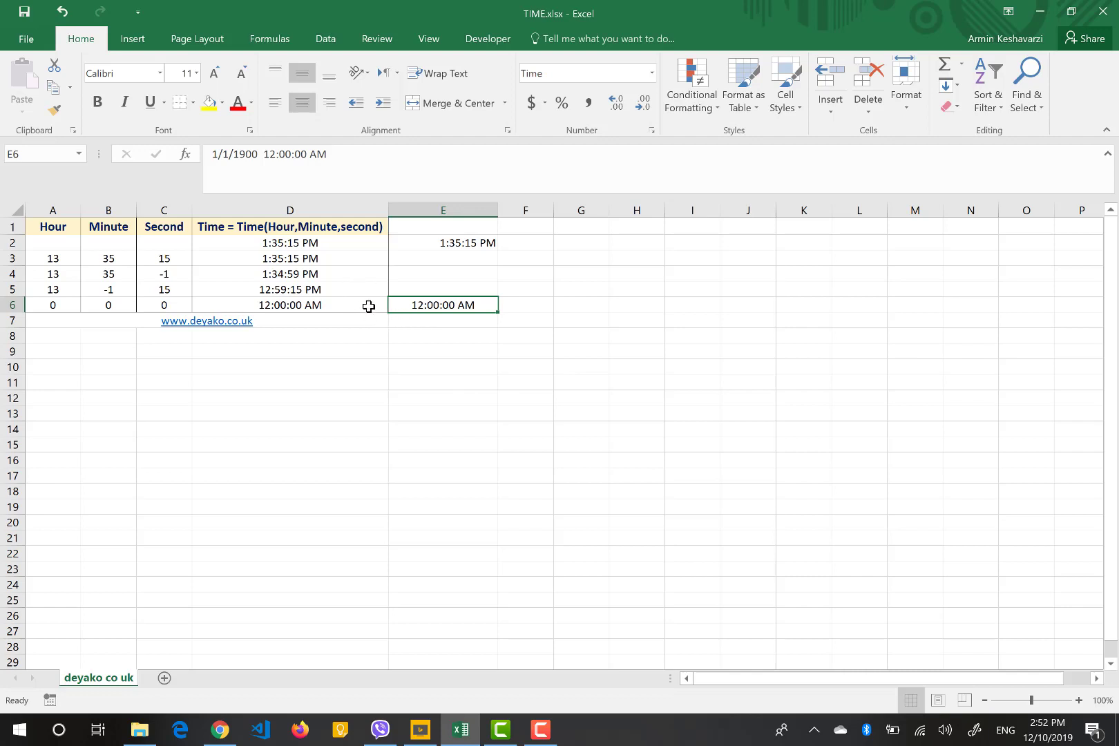
- Replace the content of cell E6 with the formula =D6+1
click(362, 157)
key(BackSpace)
key(BackSpace)
key(BackSpace)
key(BackSpace)
key(BackSpace)
key(BackSpace)
key(BackSpace)
key(BackSpace)
key(BackSpace)
key(BackSpace)
key(BackSpace)
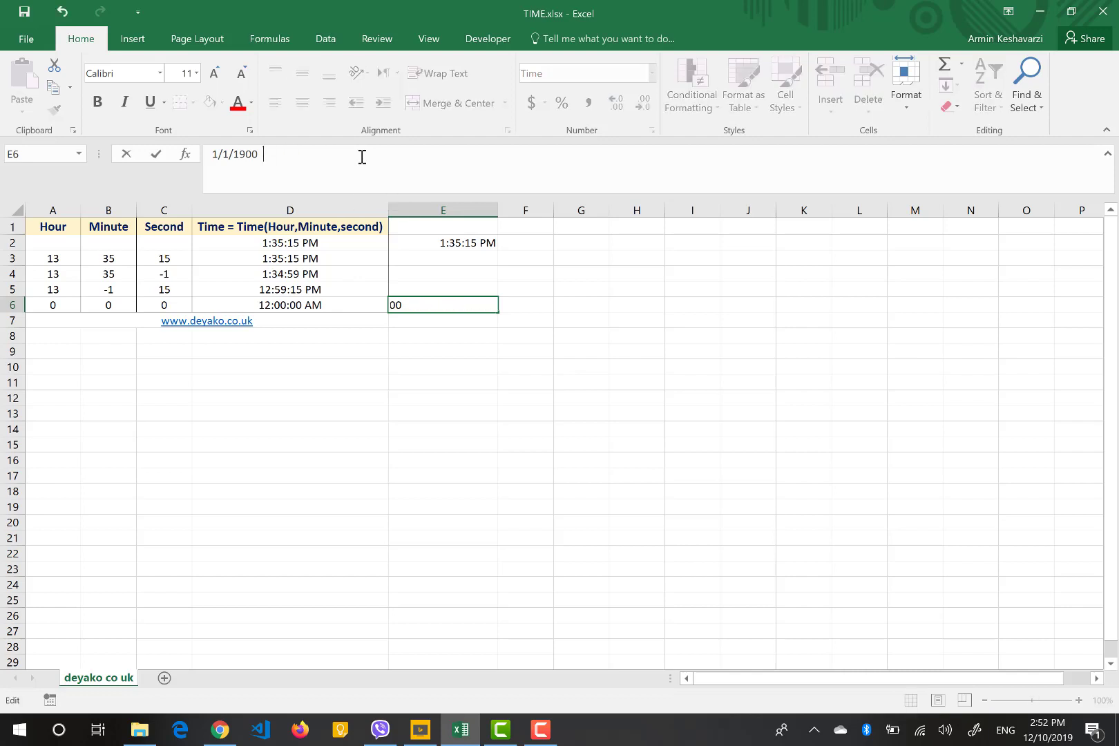
key(BackSpace)
key(BackSpace)
key(BackSpace)
key(BackSpace)
key(BackSpace)
key(BackSpace)
key(BackSpace)
key(BackSpace)
key(BackSpace)
text(=)
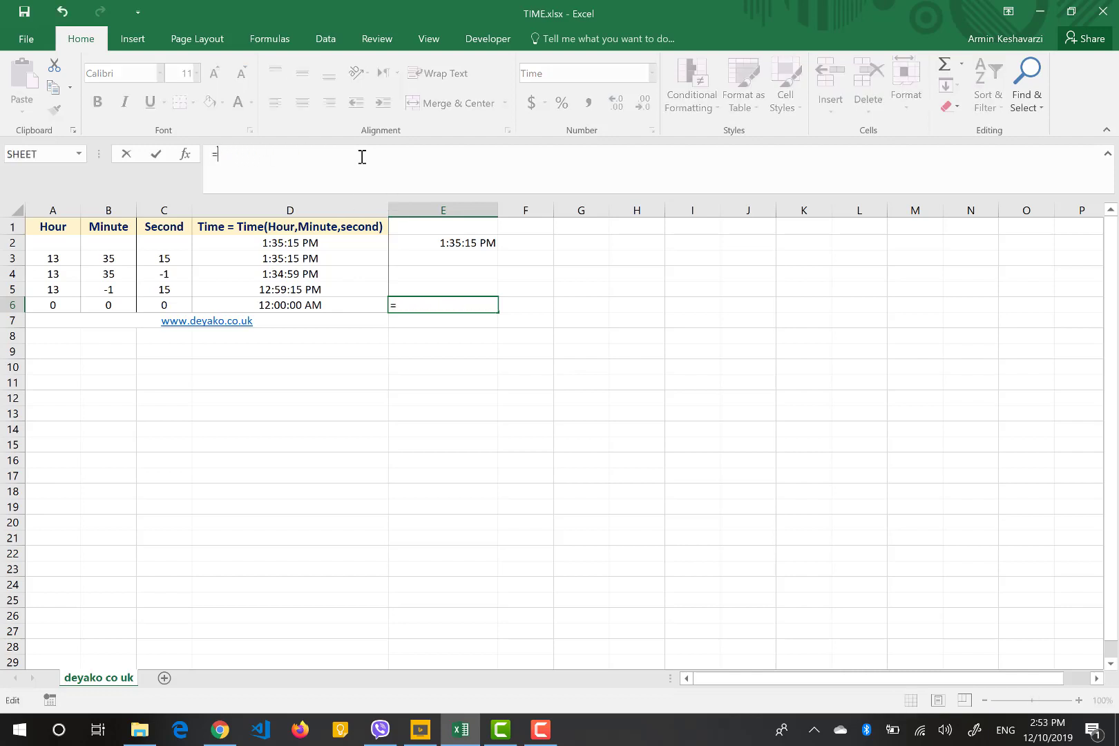
click(290, 304)
text(+1)
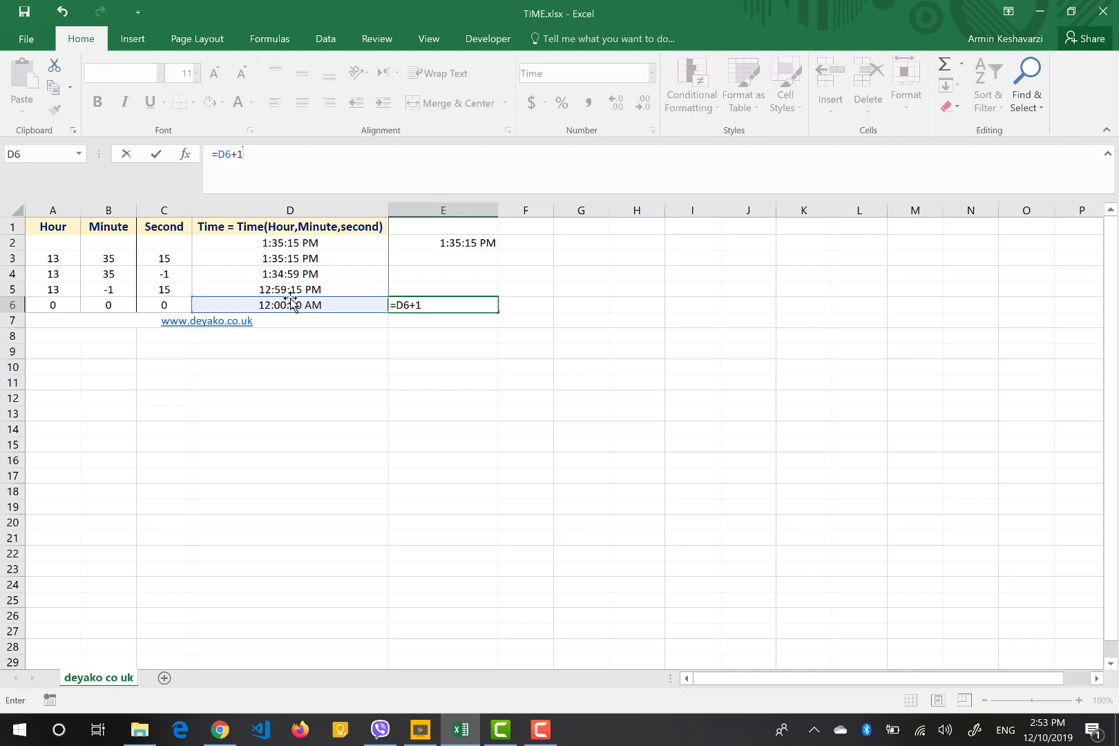
key(Return)
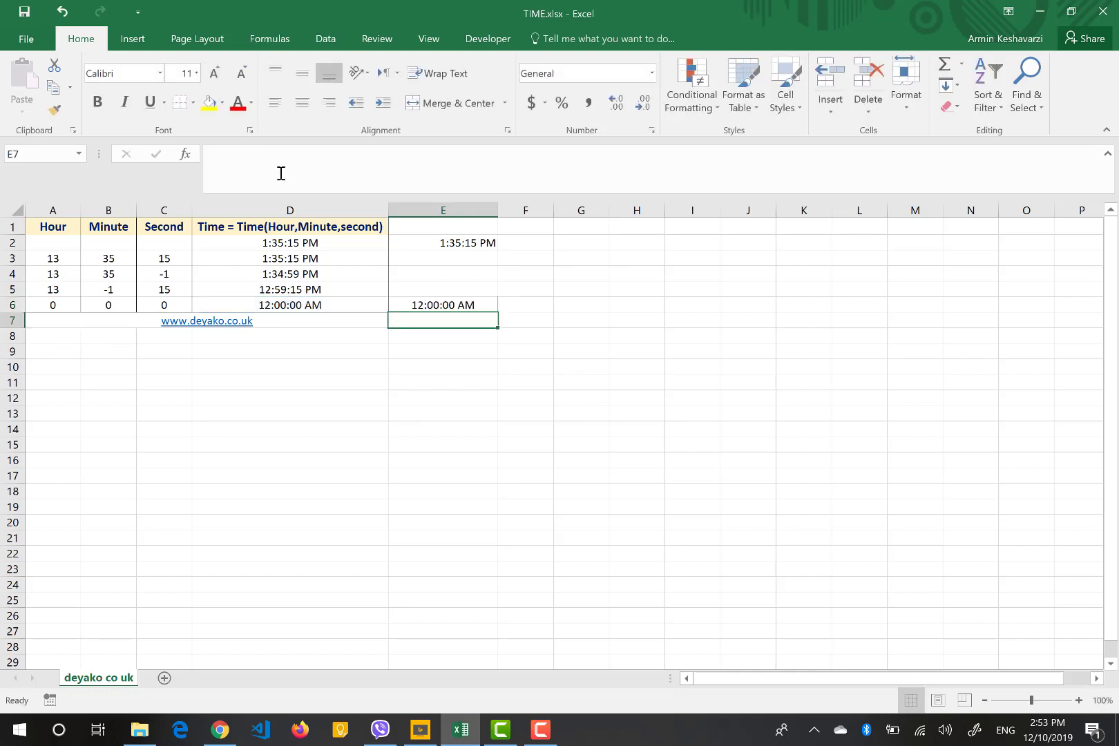
- Try the Short Date format on the formula in cell E6 and undo the format change
click(463, 306)
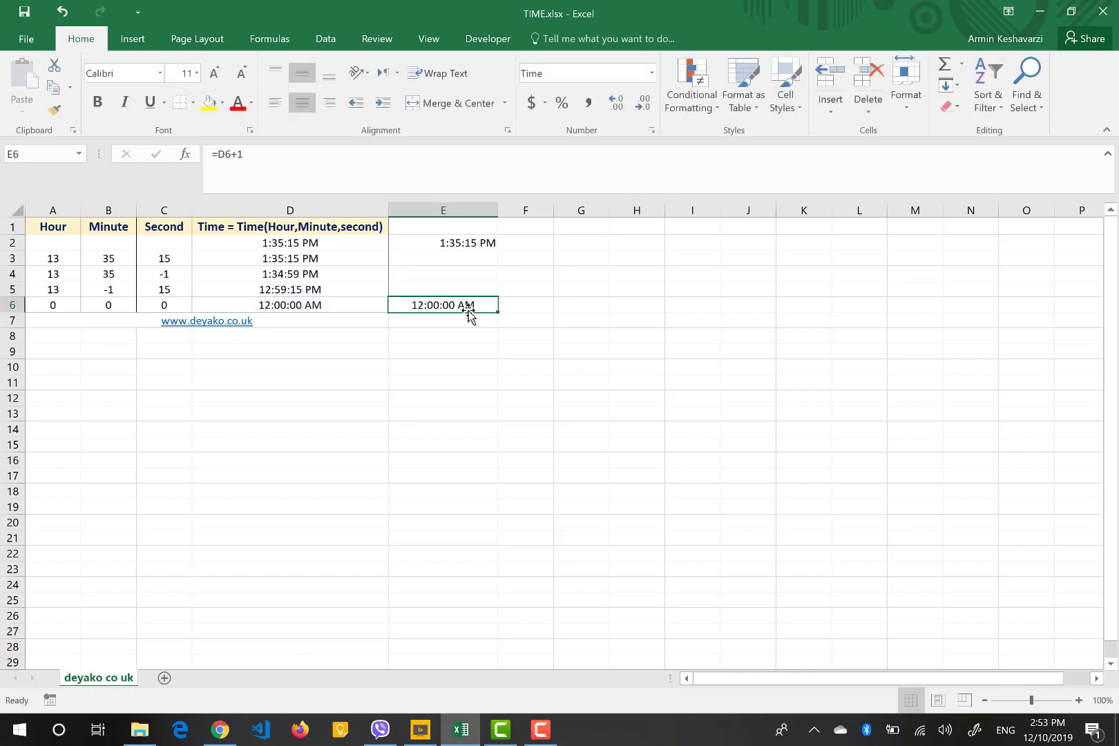
click(651, 73)
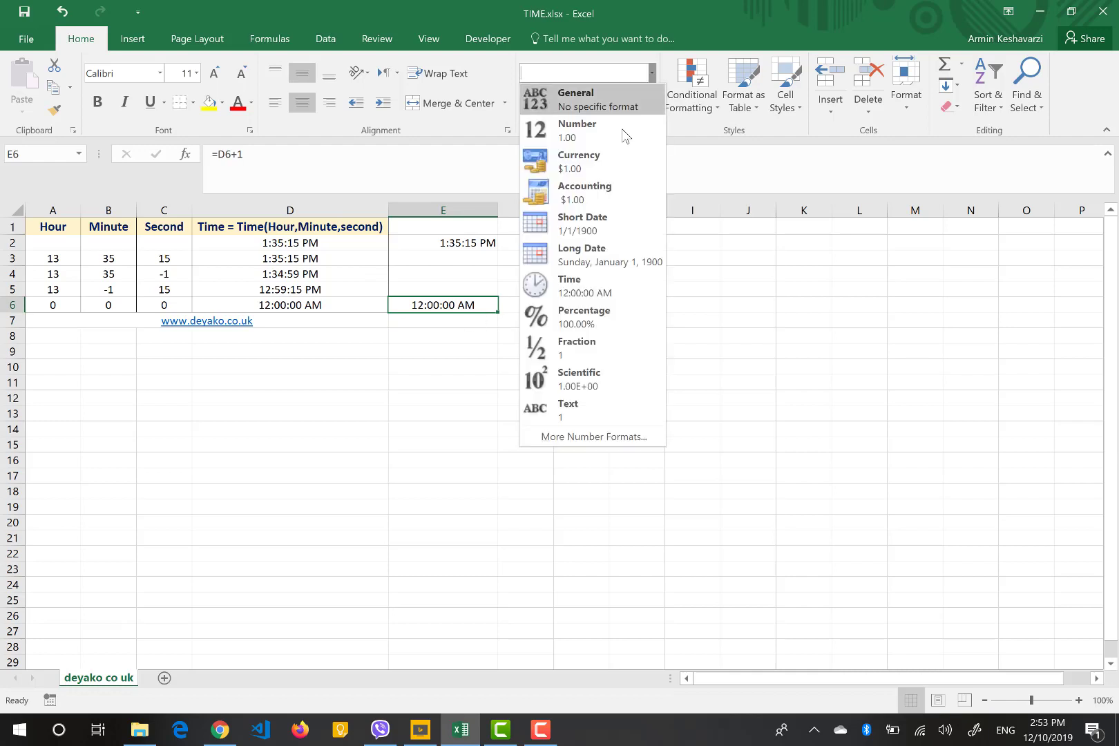
click(587, 223)
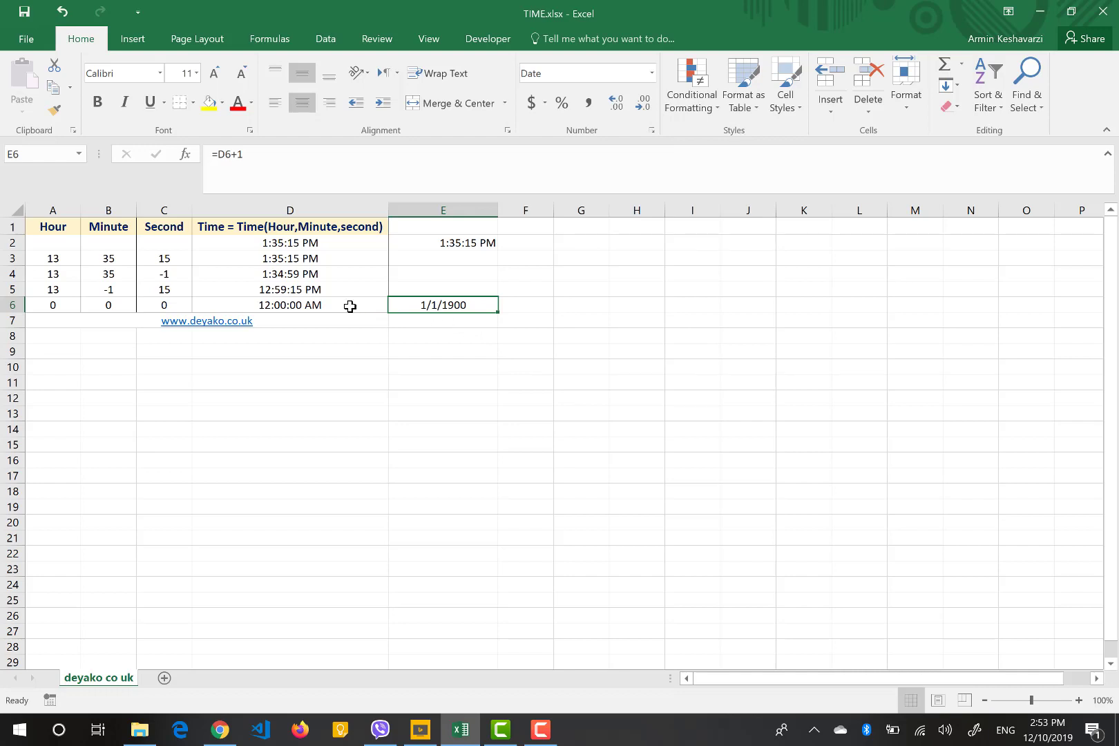
key(ctrl+z)
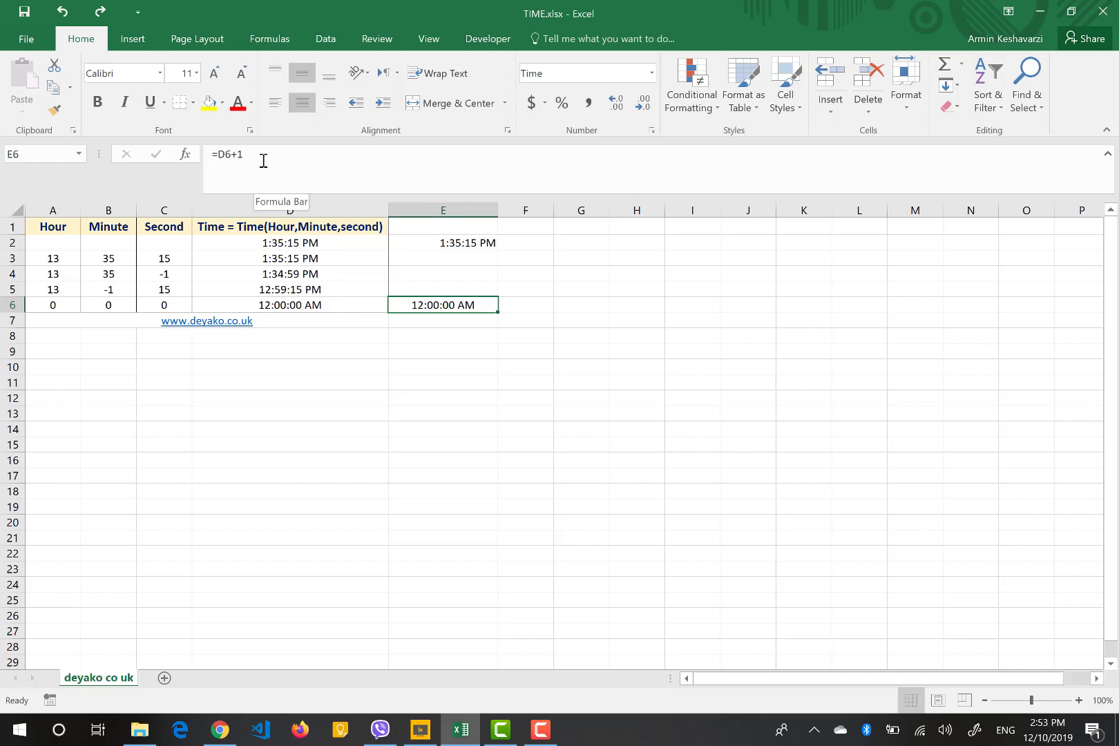
- Change the formula in cell E6 to =D6+(1/24) so that it adds one hour to D6
click(241, 153)
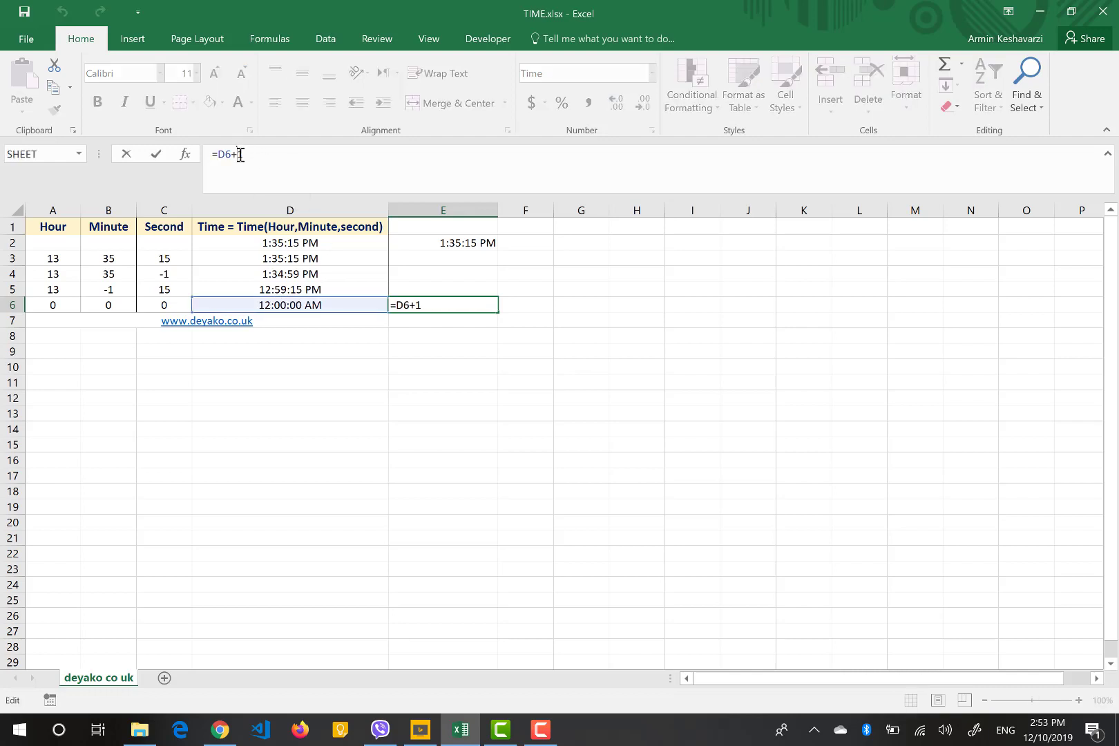
text((1/24)
key(Return)
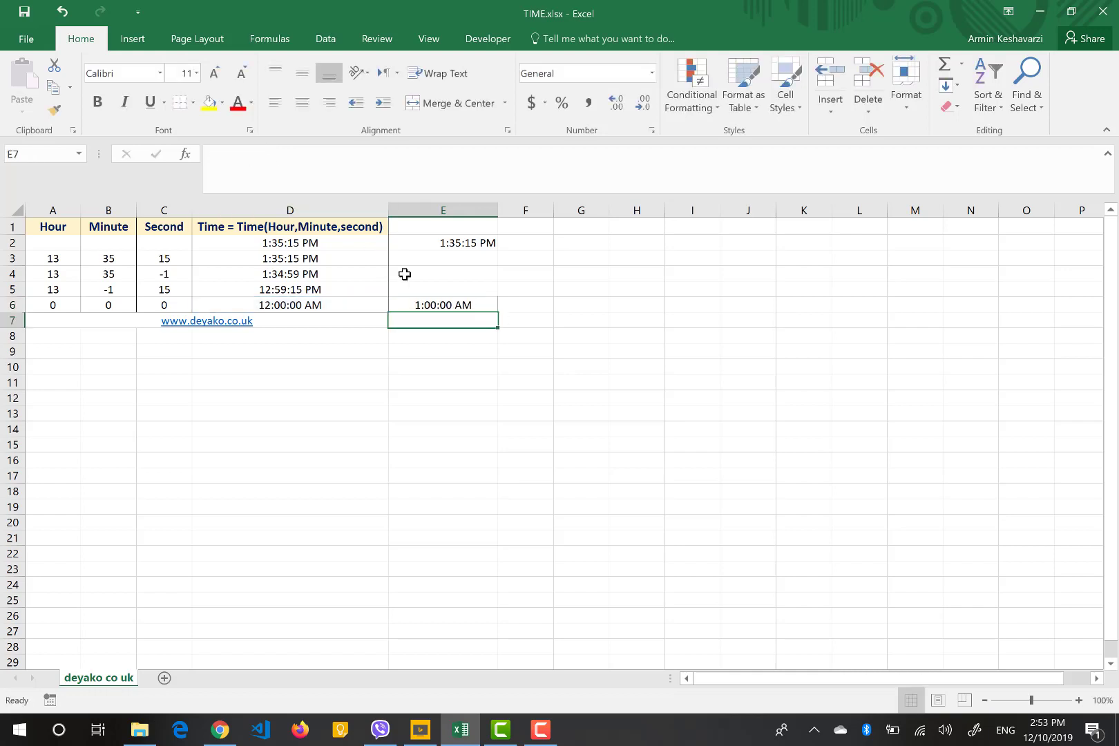
click(439, 304)
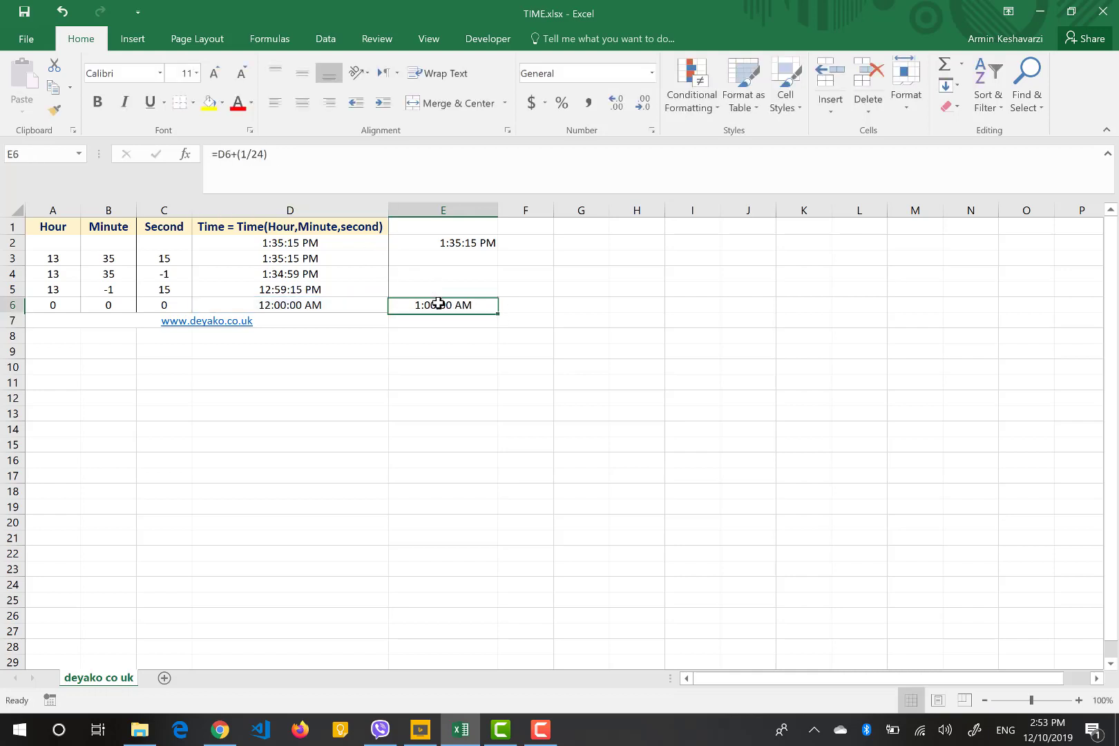
- Try the Short Date format on cell E6 and undo the format change
click(651, 73)
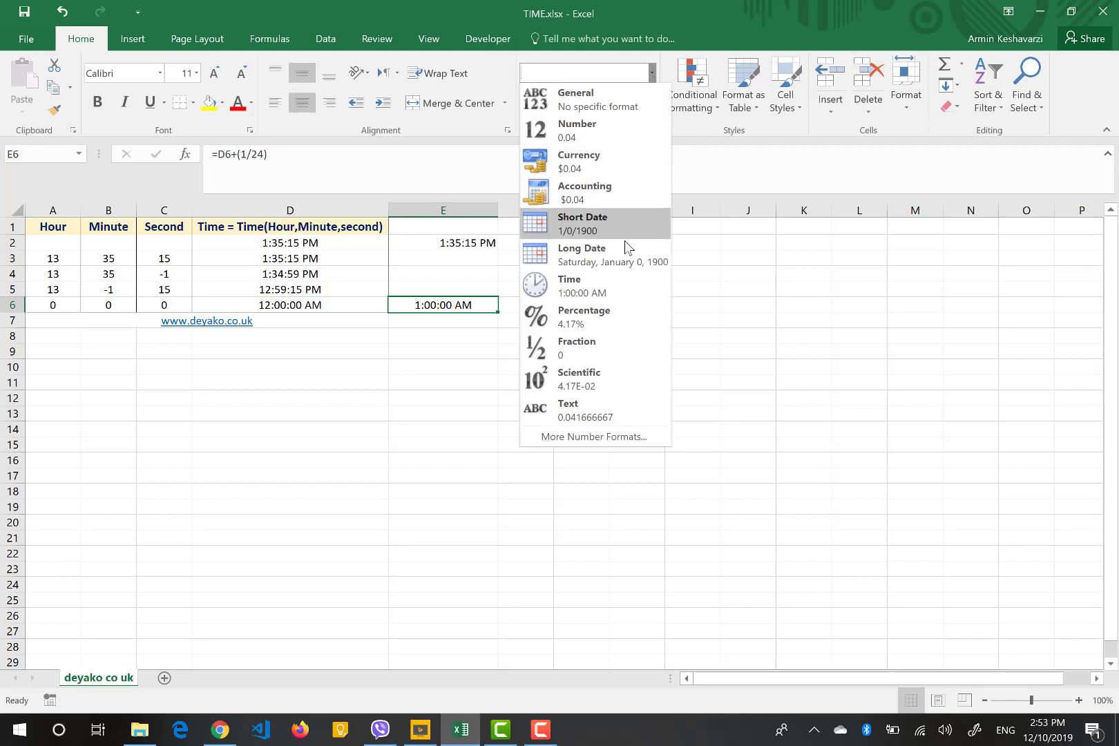
click(601, 225)
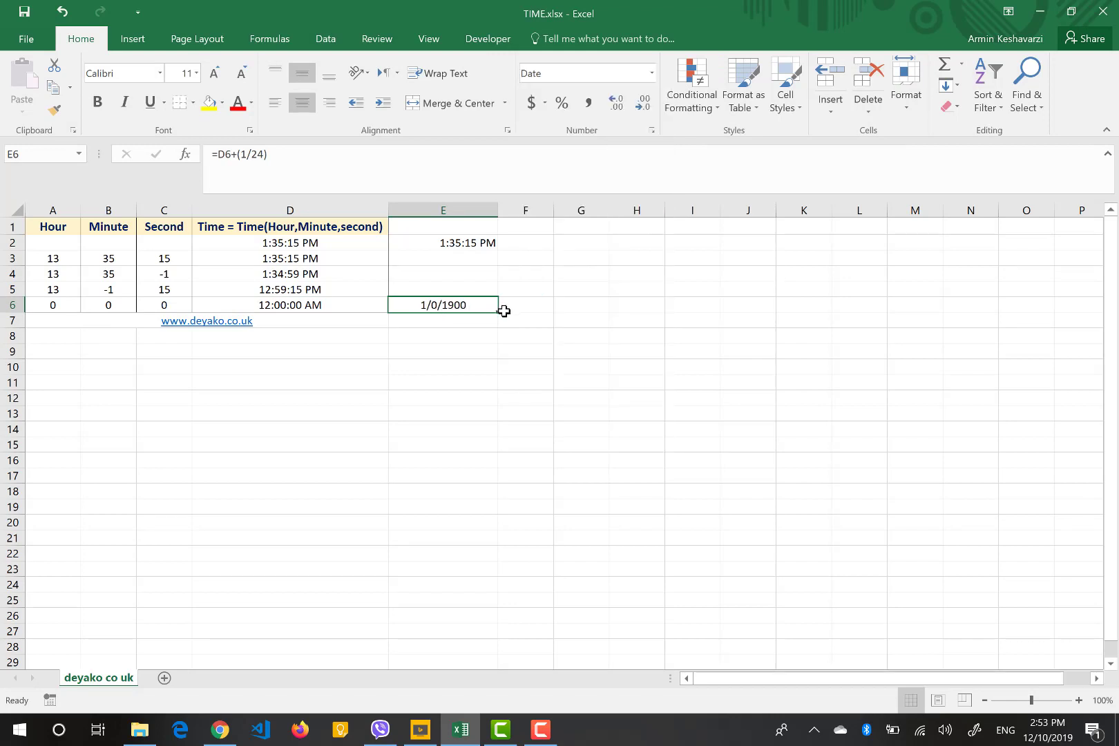
key(ctrl+z)
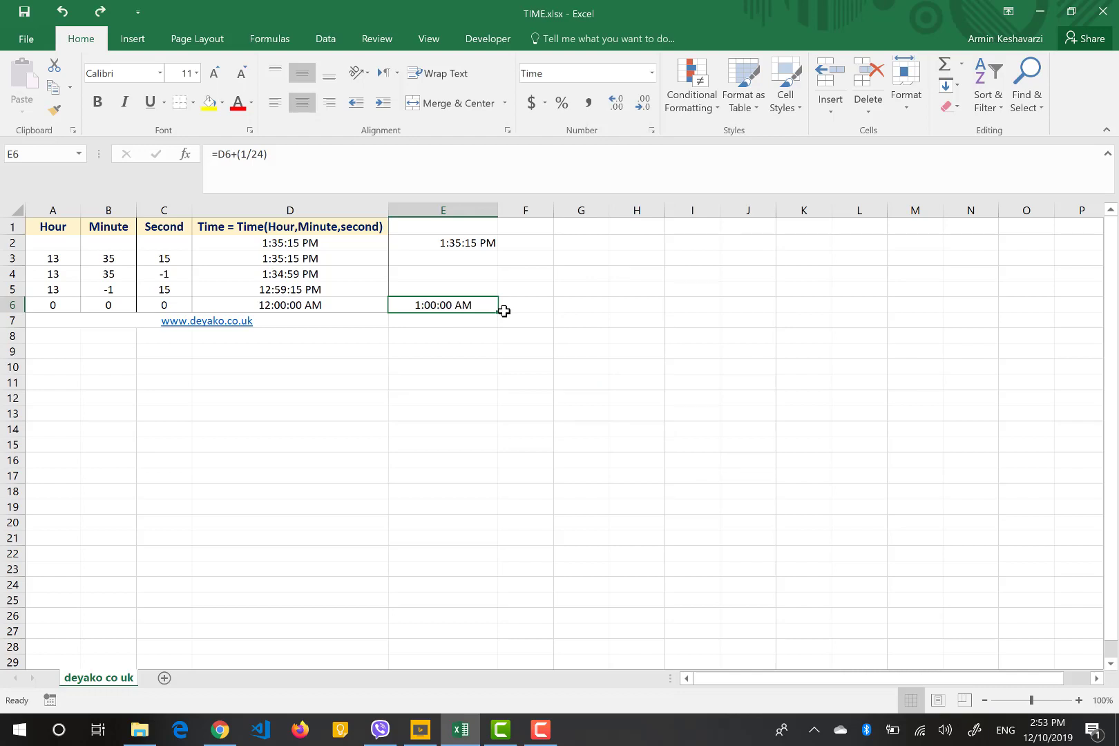
- Apply the Number format to the TIME formula in cell D6 and set the hour in cell A6 to 1
click(335, 306)
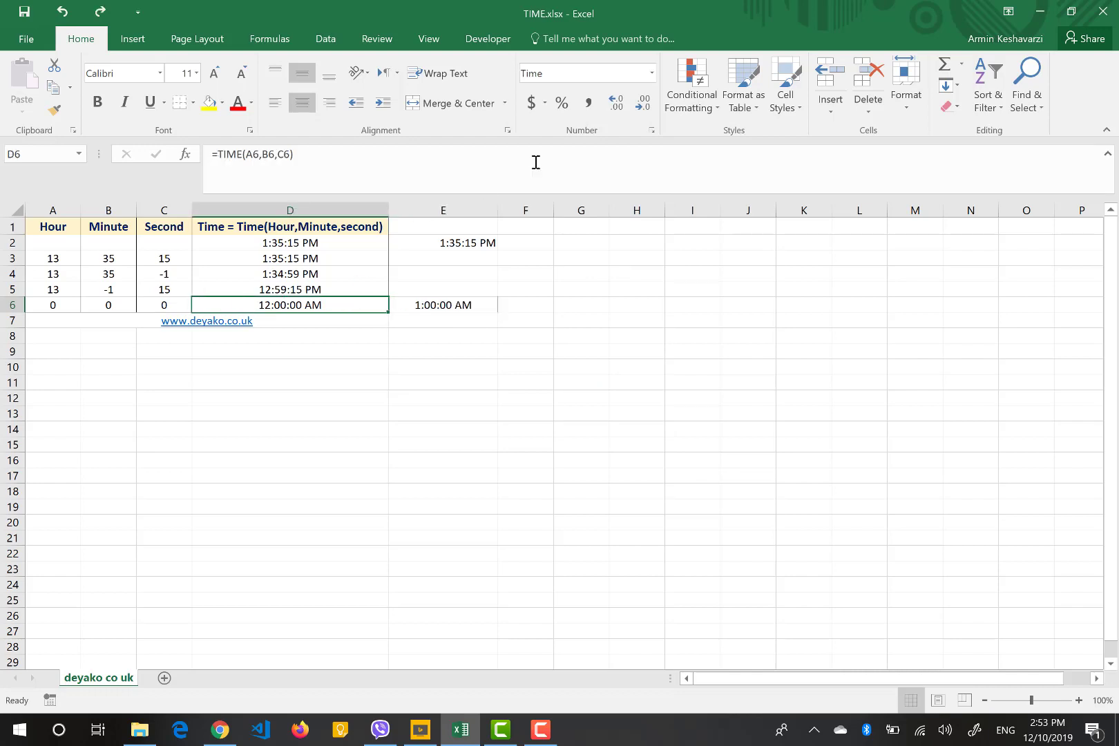
click(651, 74)
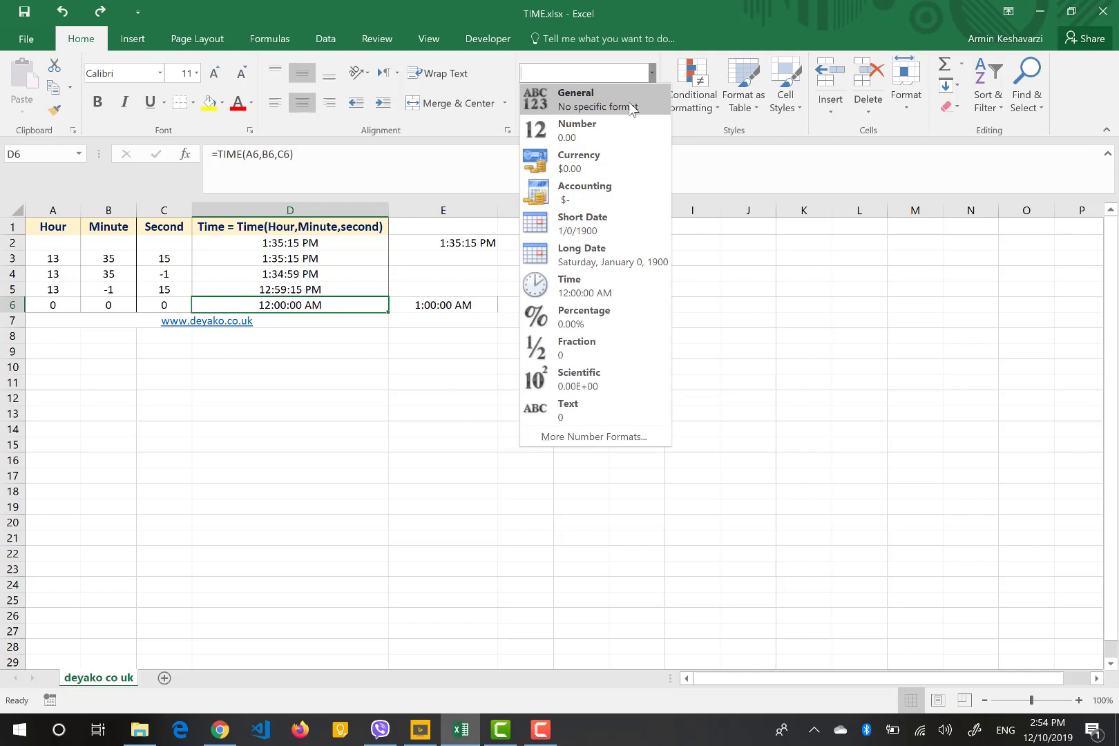
click(613, 124)
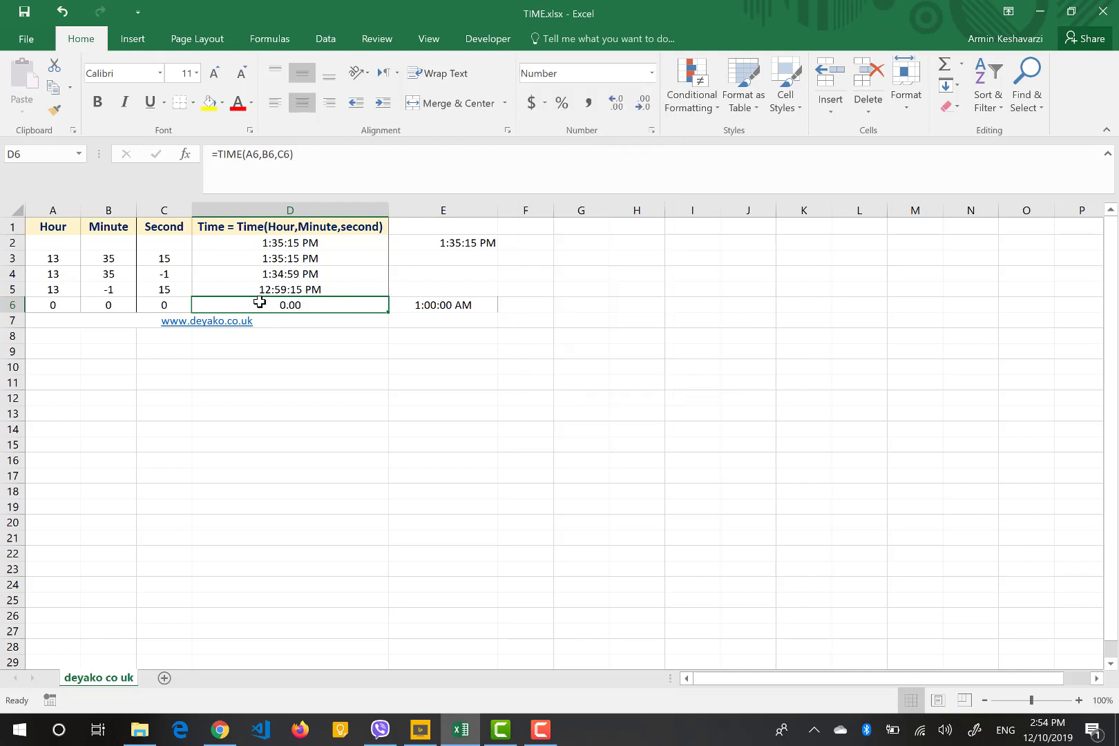
click(68, 308)
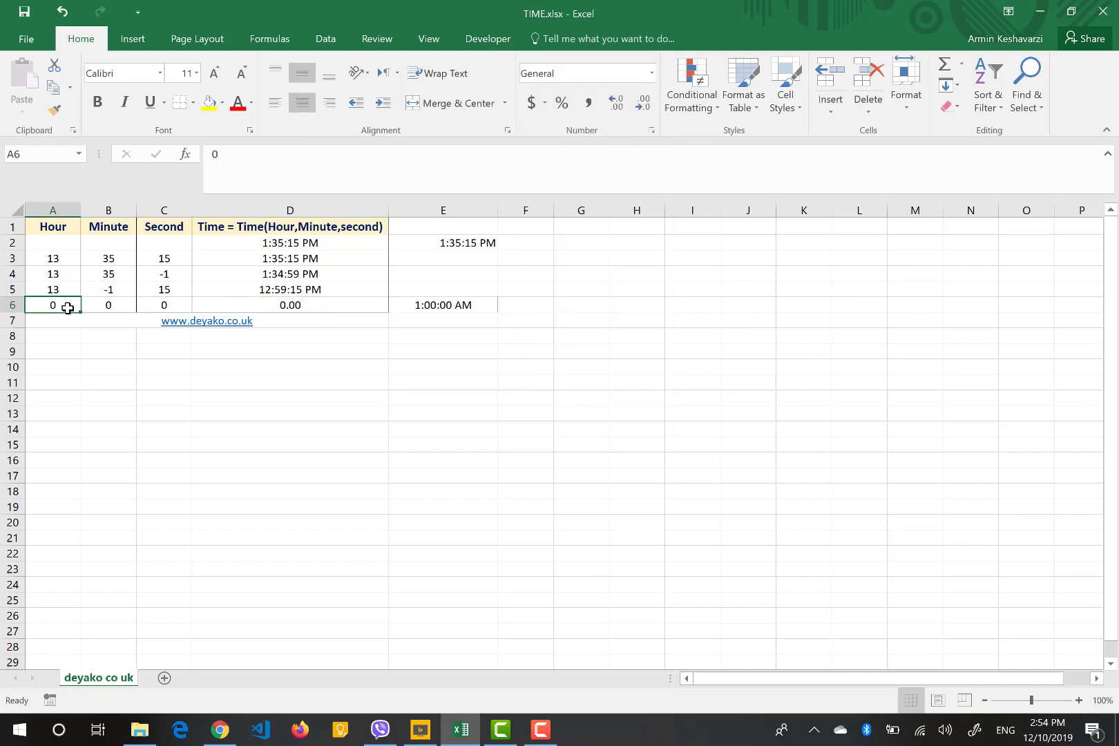
text(1)
key(Return)
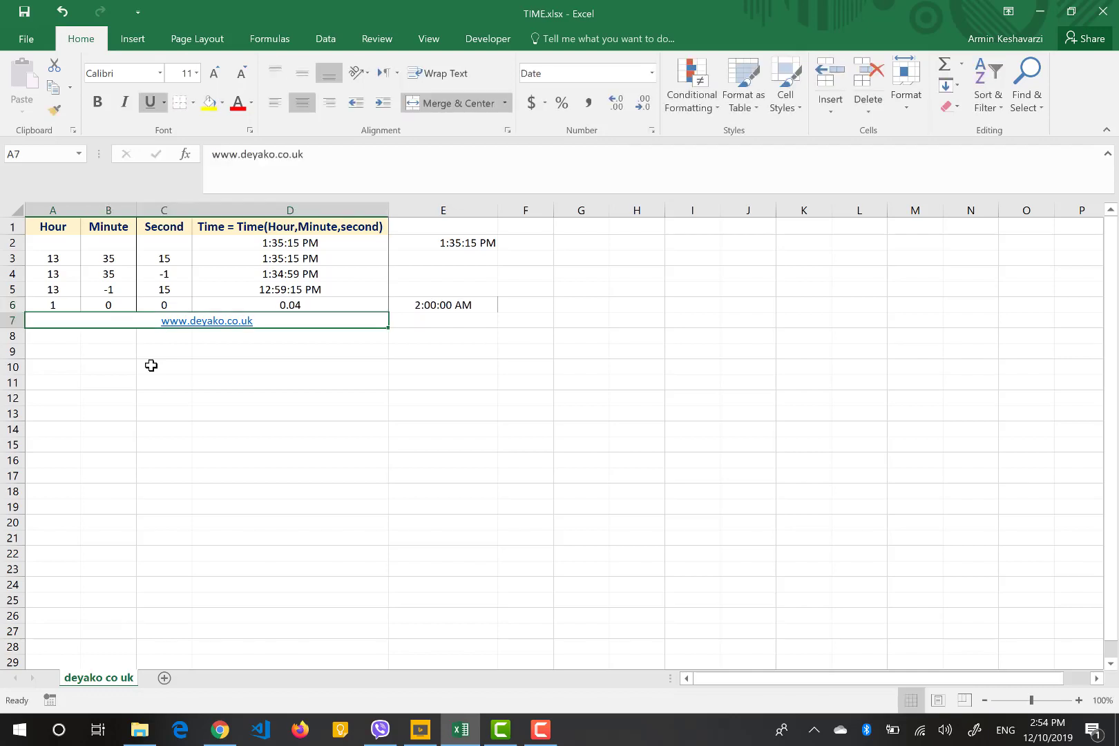
- Increase the decimal places of cell D6 to eleven
click(312, 305)
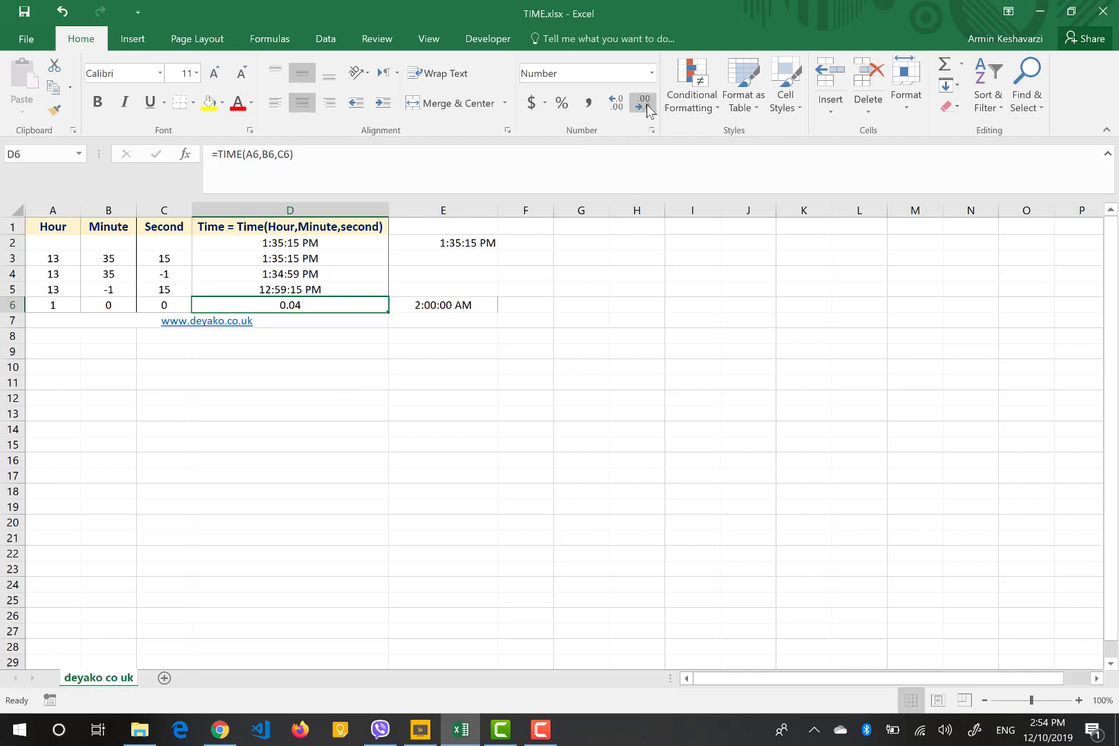
click(617, 103)
click(617, 103)
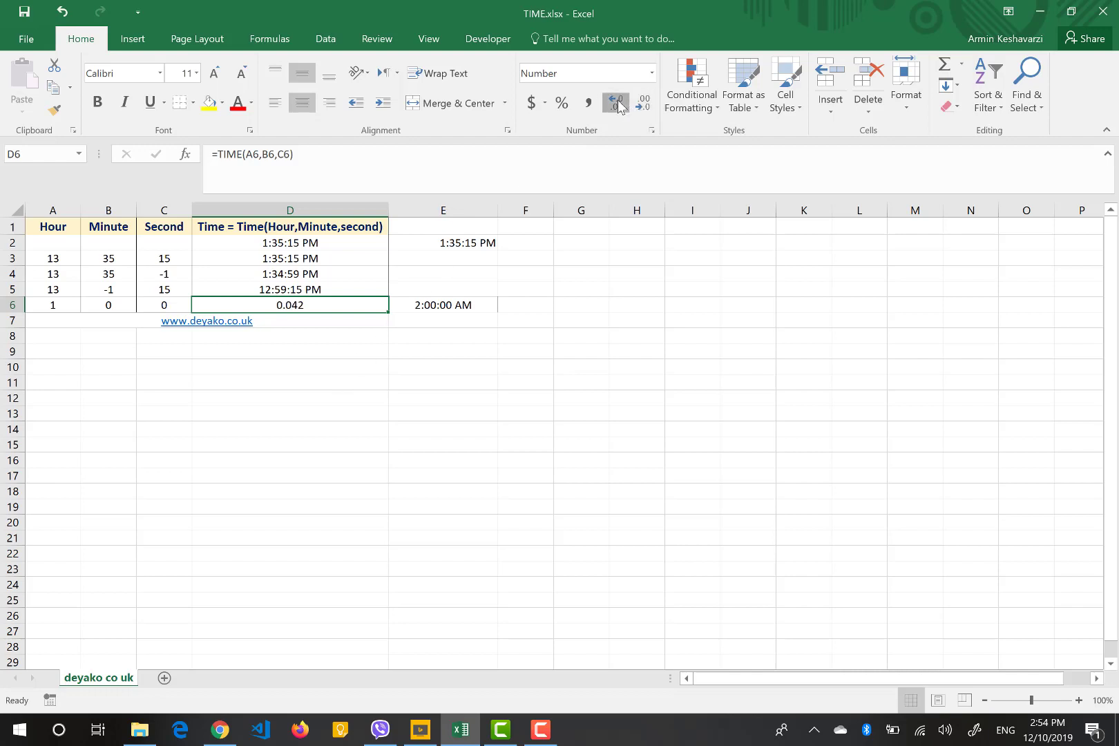
click(617, 103)
click(617, 103)
click(617, 103)
click(617, 103)
click(617, 103)
click(617, 103)
click(617, 103)
click(617, 103)
click(617, 103)
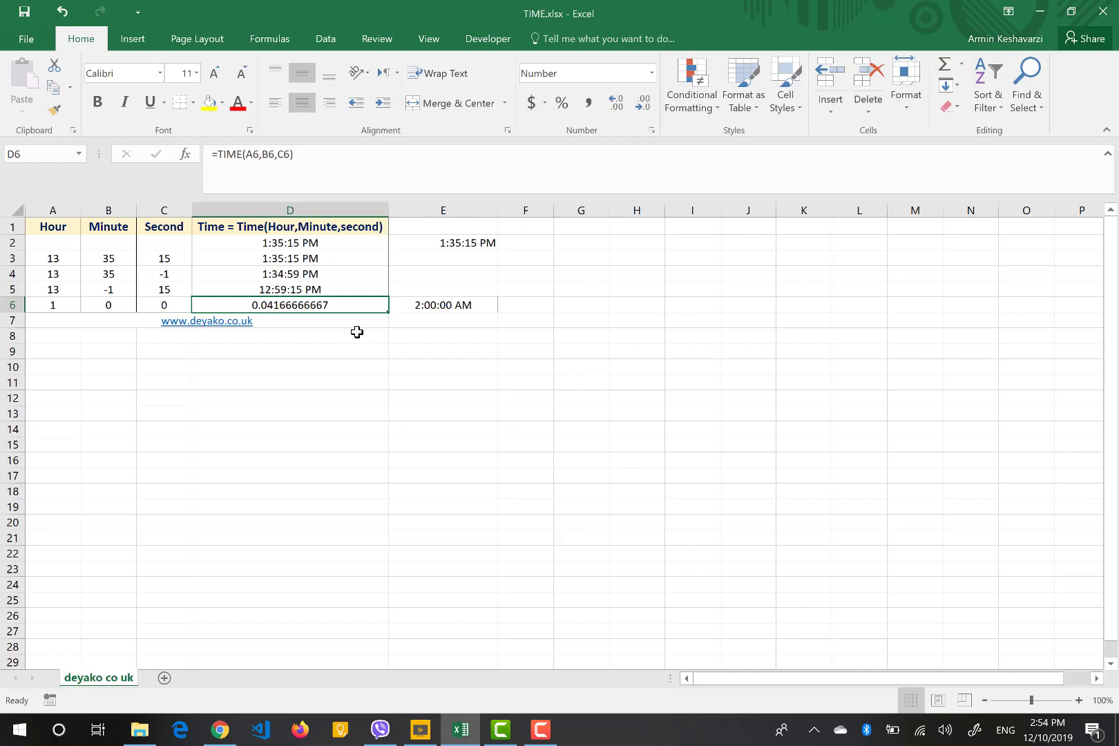
- Set the hour in cell A6 to 0 and the second in cell C6 to 1
click(60, 301)
text(0)
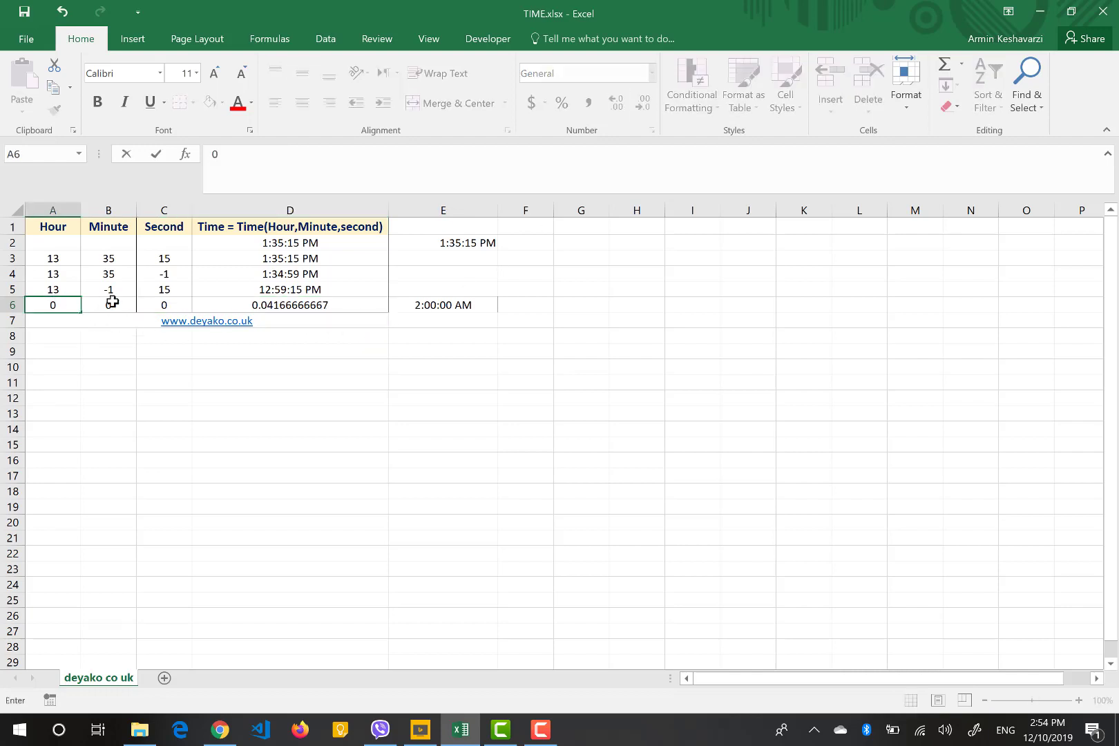
click(164, 308)
text(1)
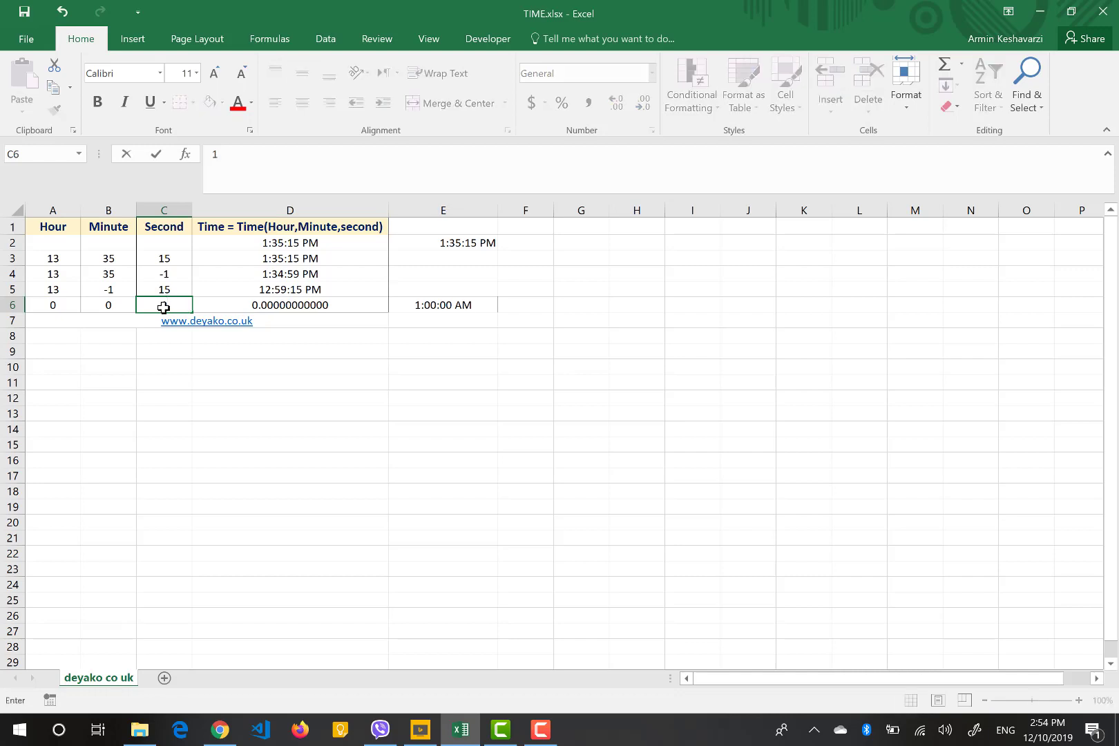
click(216, 397)
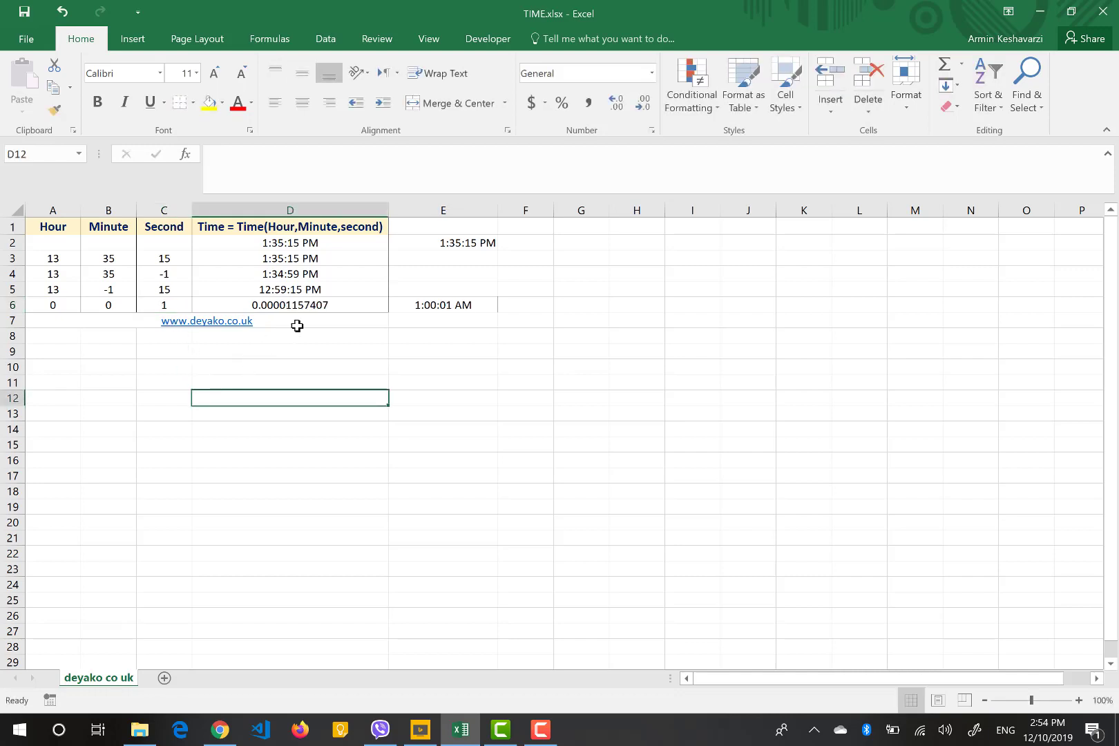
click(340, 305)
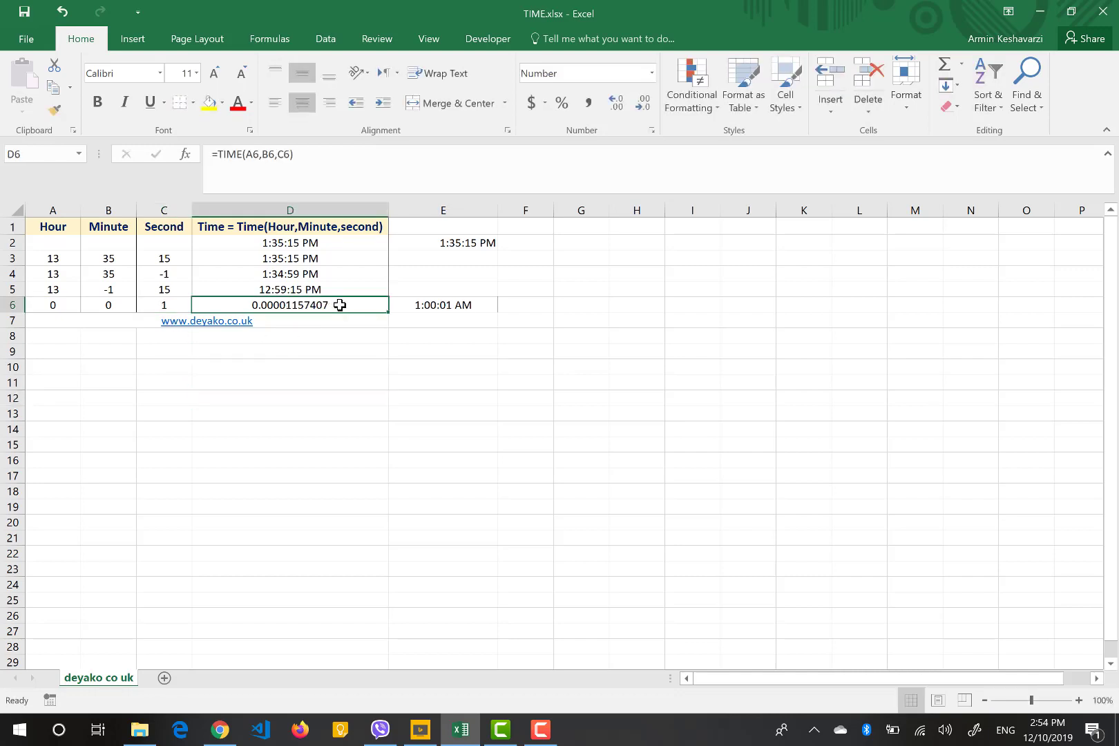
- Enter the formula =1/(24) in cell E7 to calculate the value of one hour
click(418, 321)
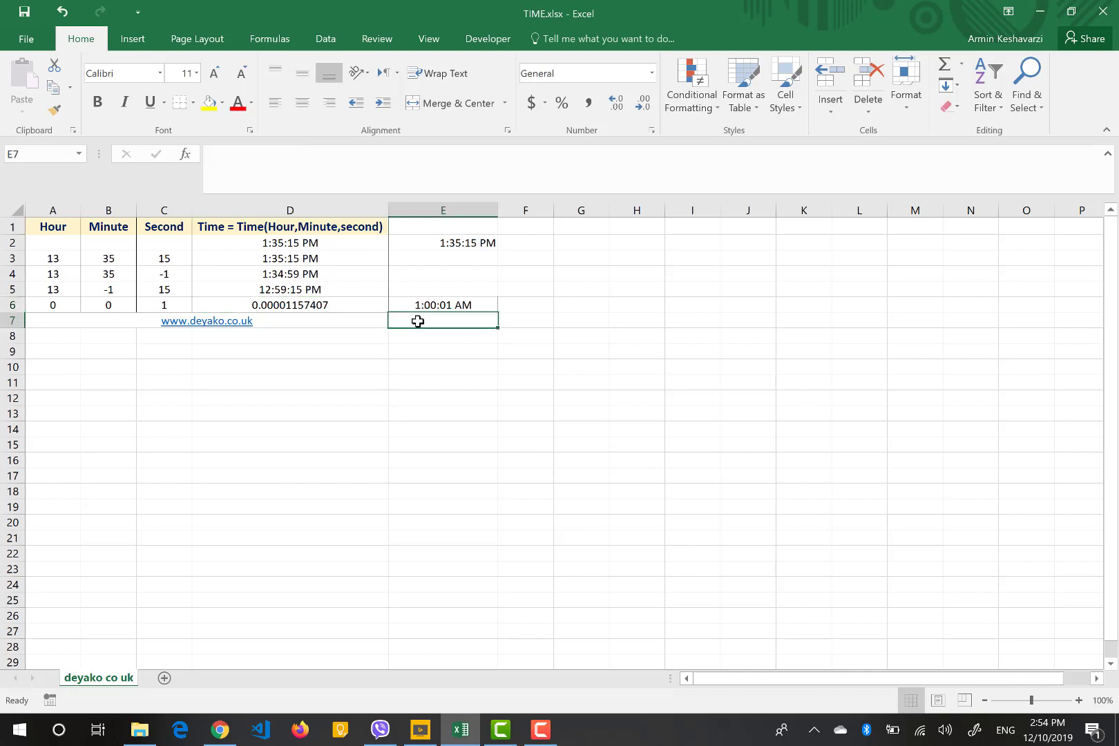
text(=1/()
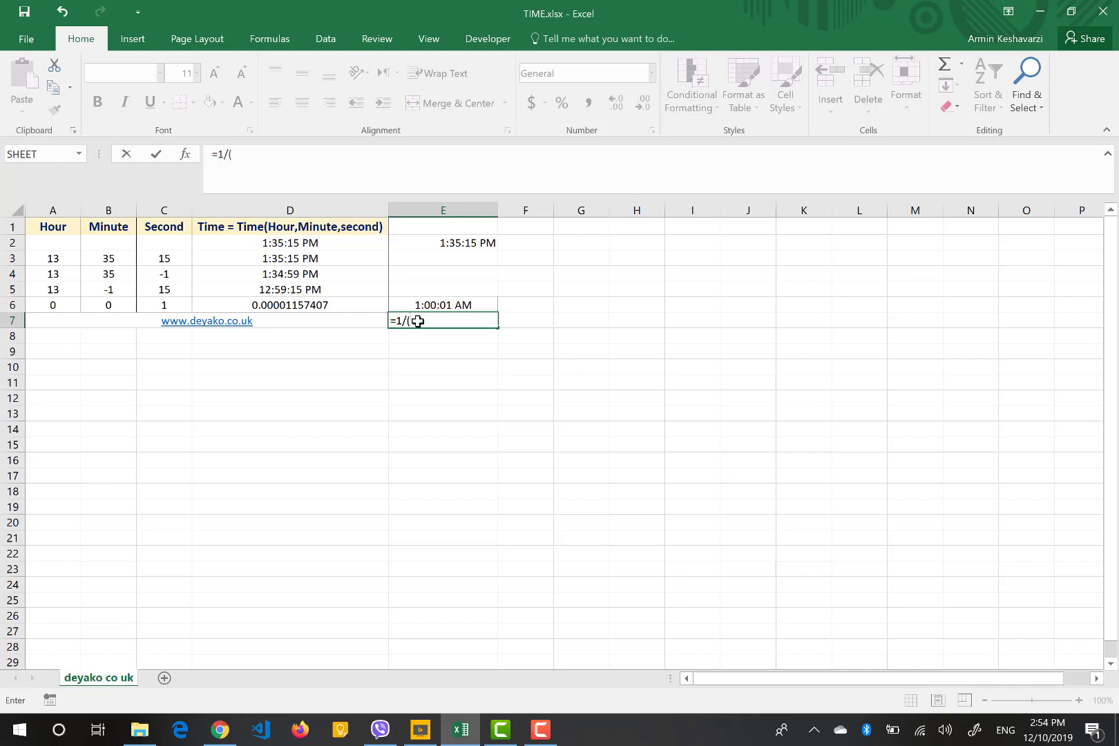
text(24))
key(Return)
- Enter the formulas =E7/60 in cell E8 and =E8/60 in cell E9 for one minute and one second
text(=)
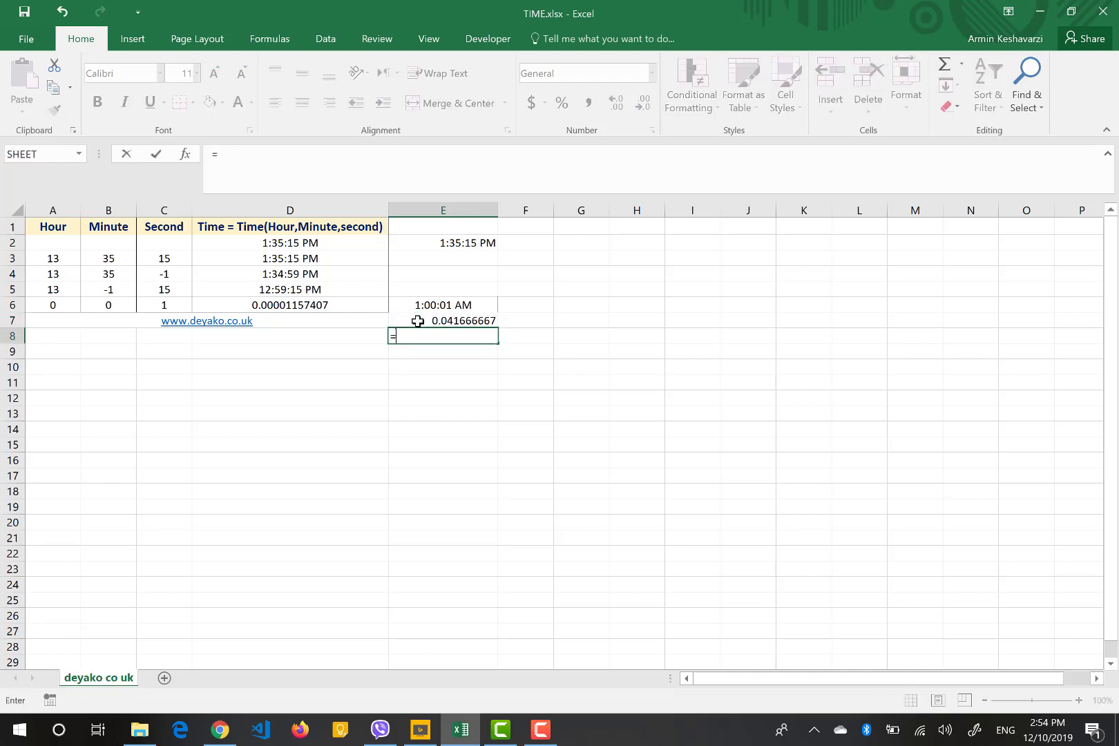
click(418, 321)
text(/60)
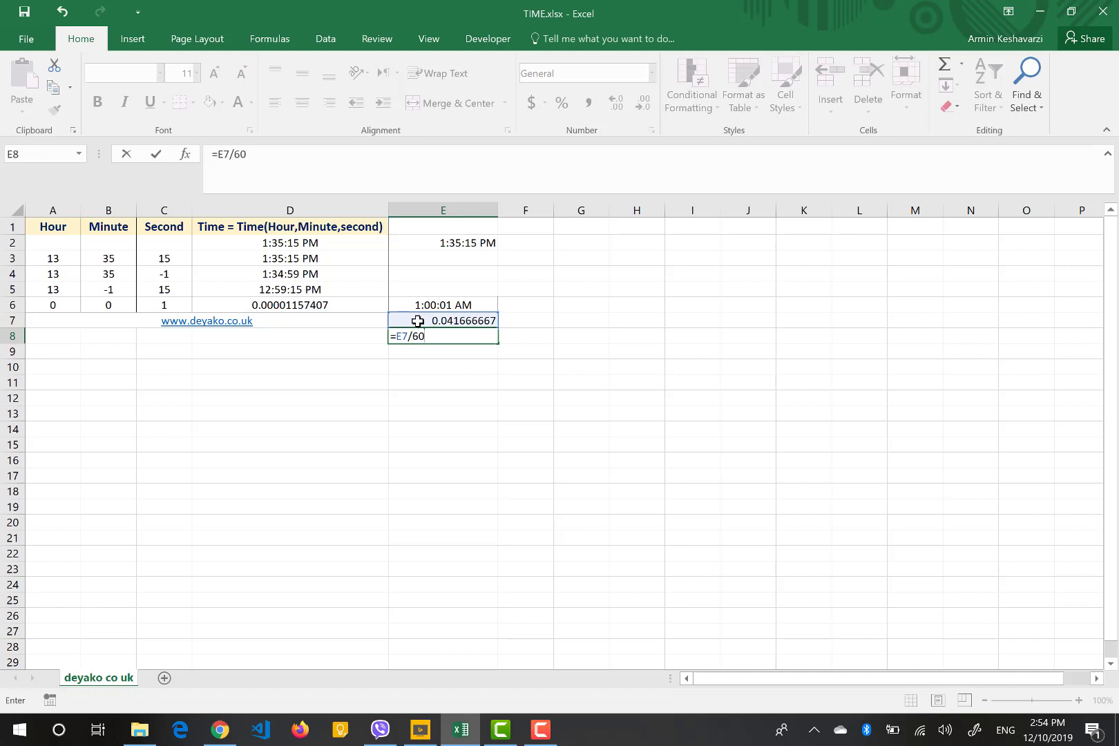
key(Return)
text(=)
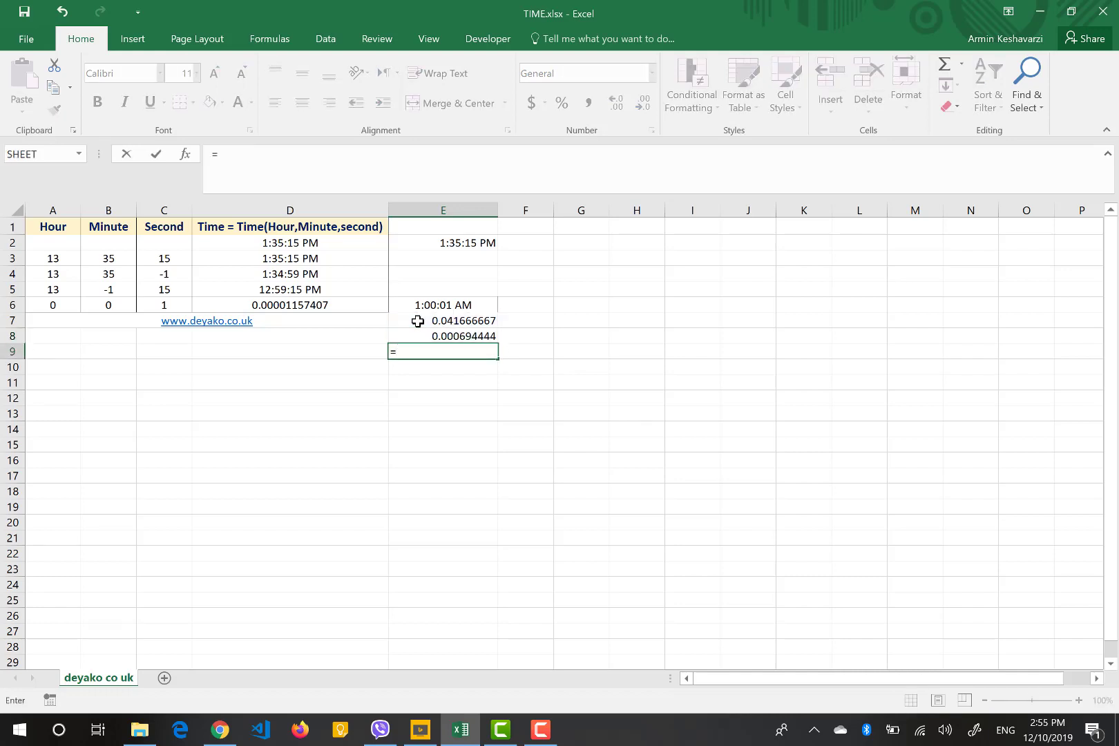
click(428, 337)
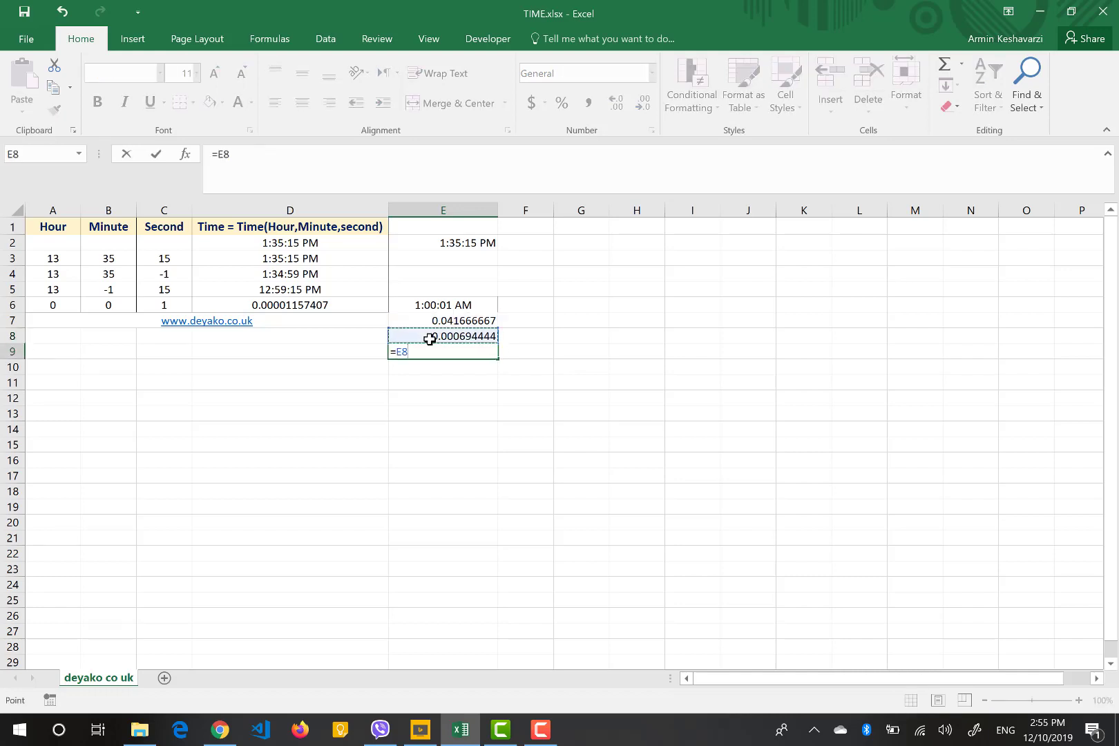
text(/60)
key(Return)
- Apply the Number format to cell E9 and increase its decimal places to ten
key(Up)
click(652, 73)
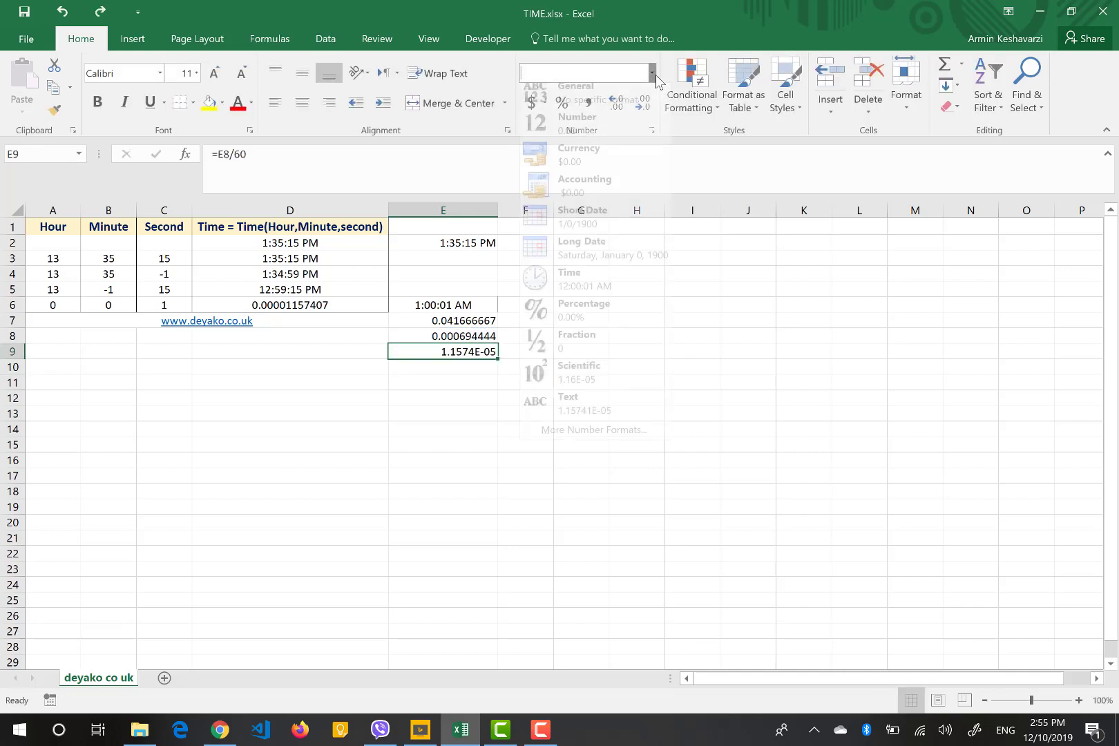
click(595, 124)
click(640, 105)
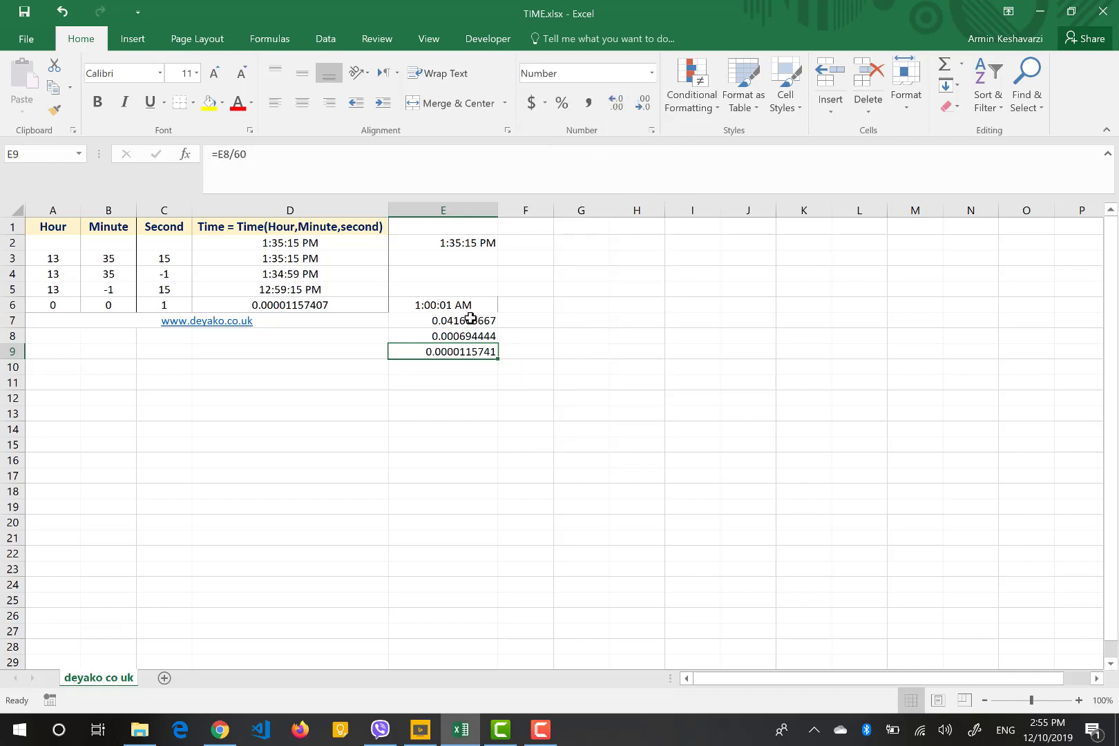
- Move the formulas in E7:E9 down one row to E8:E10 and enter 1 in cell E7
drag(471, 319, 463, 361)
click(453, 322)
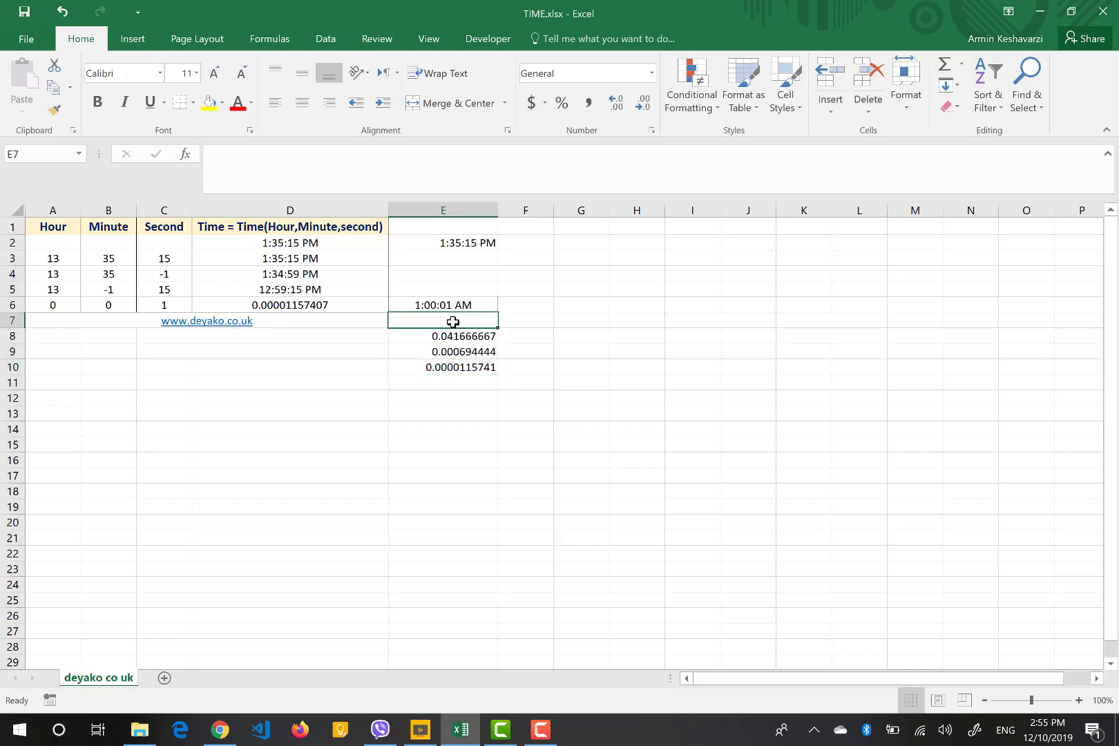
text(1)
key(Return)
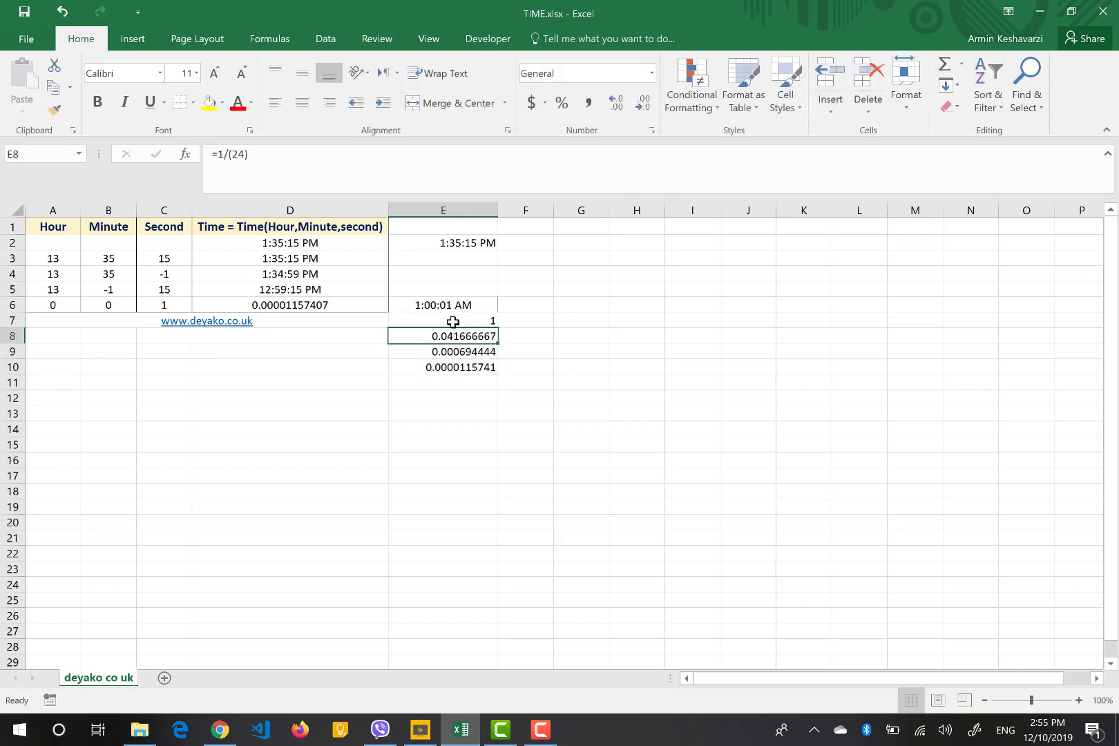
- Replace the 1 in cell E8's formula with a reference to E7, making it =E7/(24)
click(219, 154)
key(BackSpace)
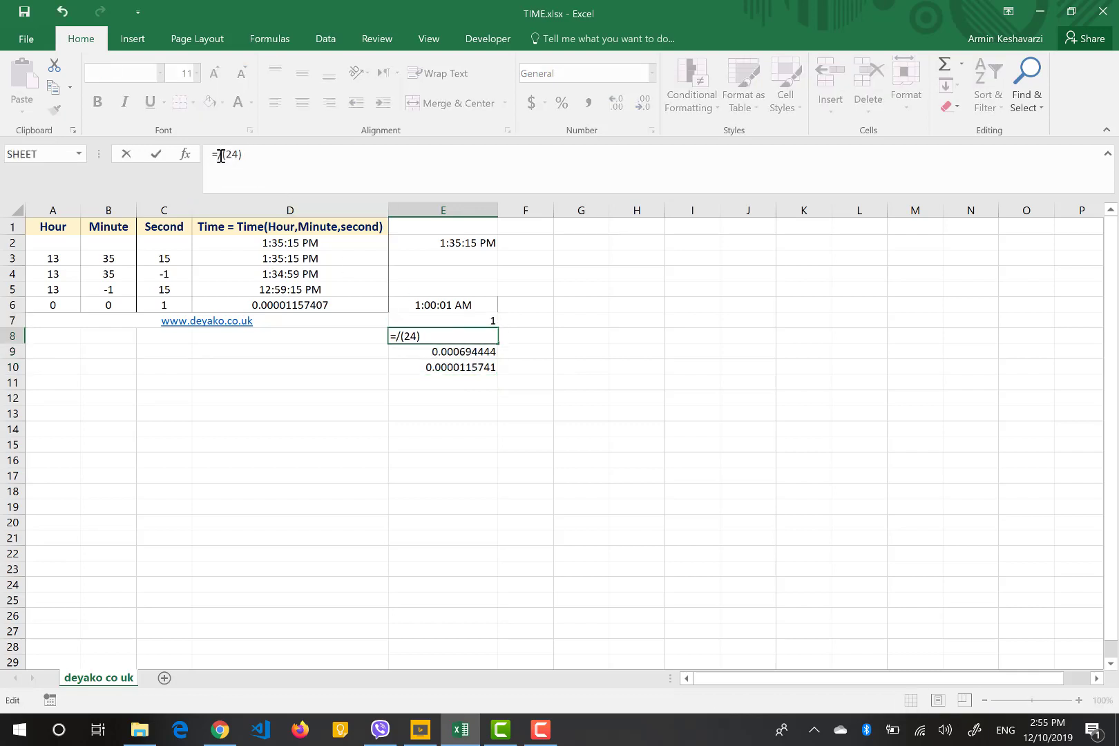
click(468, 324)
key(Return)
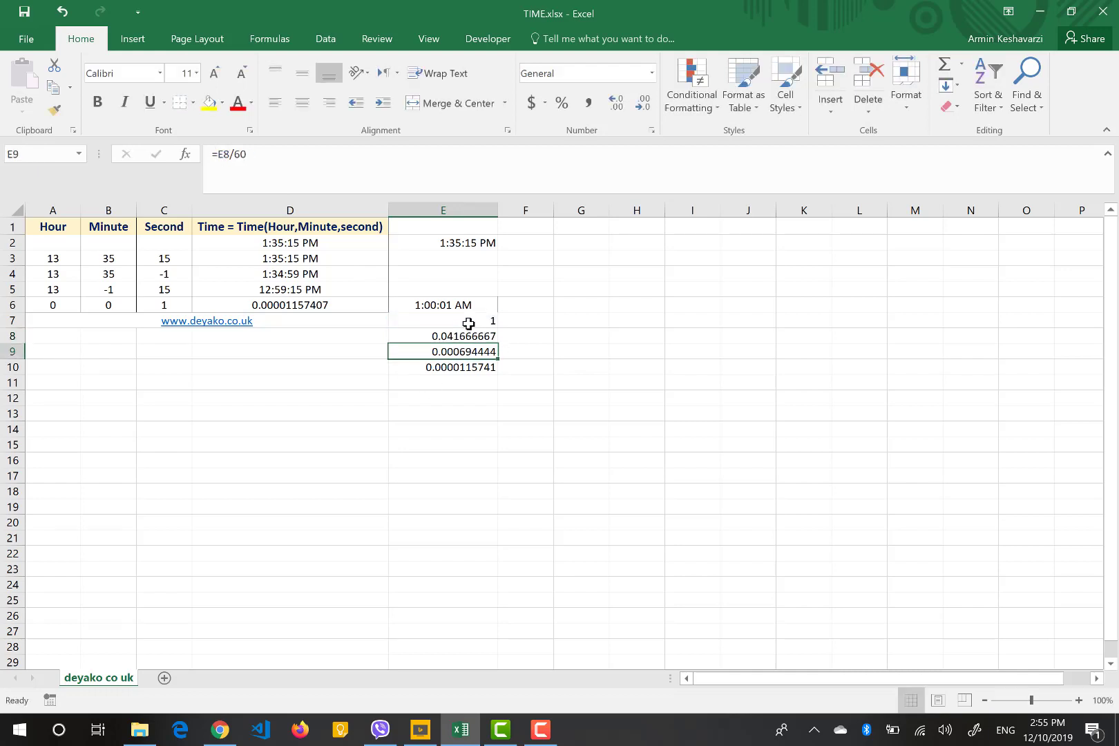
click(477, 367)
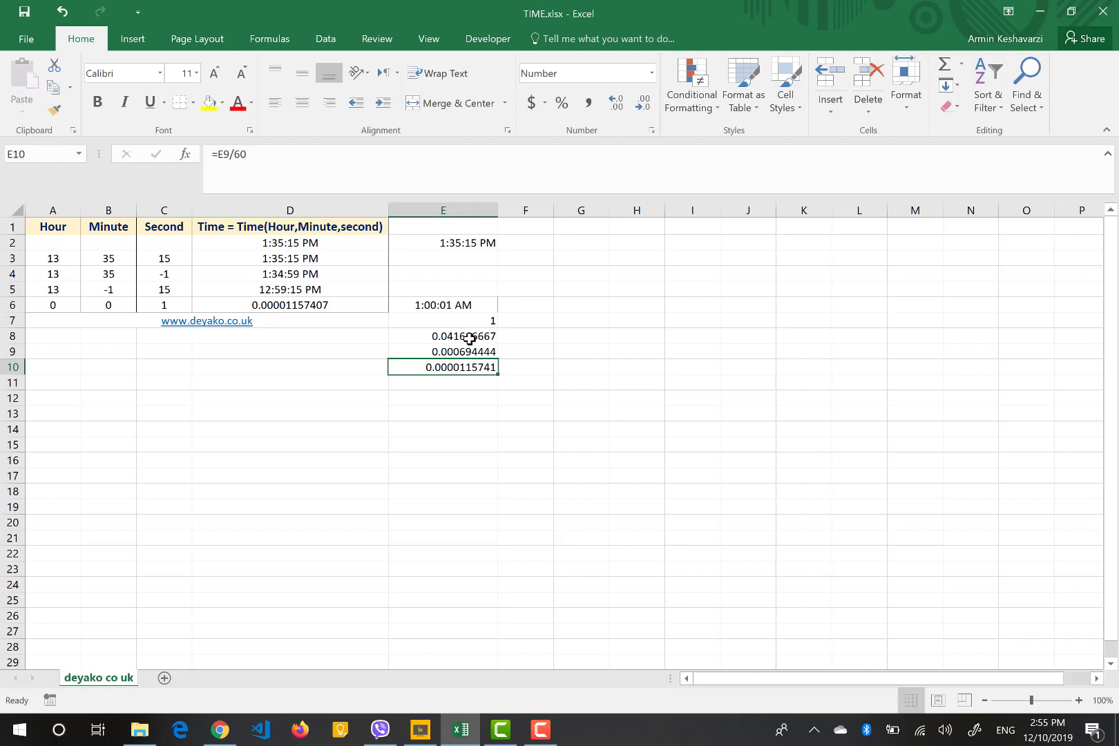
- Replace (1/24) with 1 in the formula of cell E6 so that it reads =D6+1
click(429, 304)
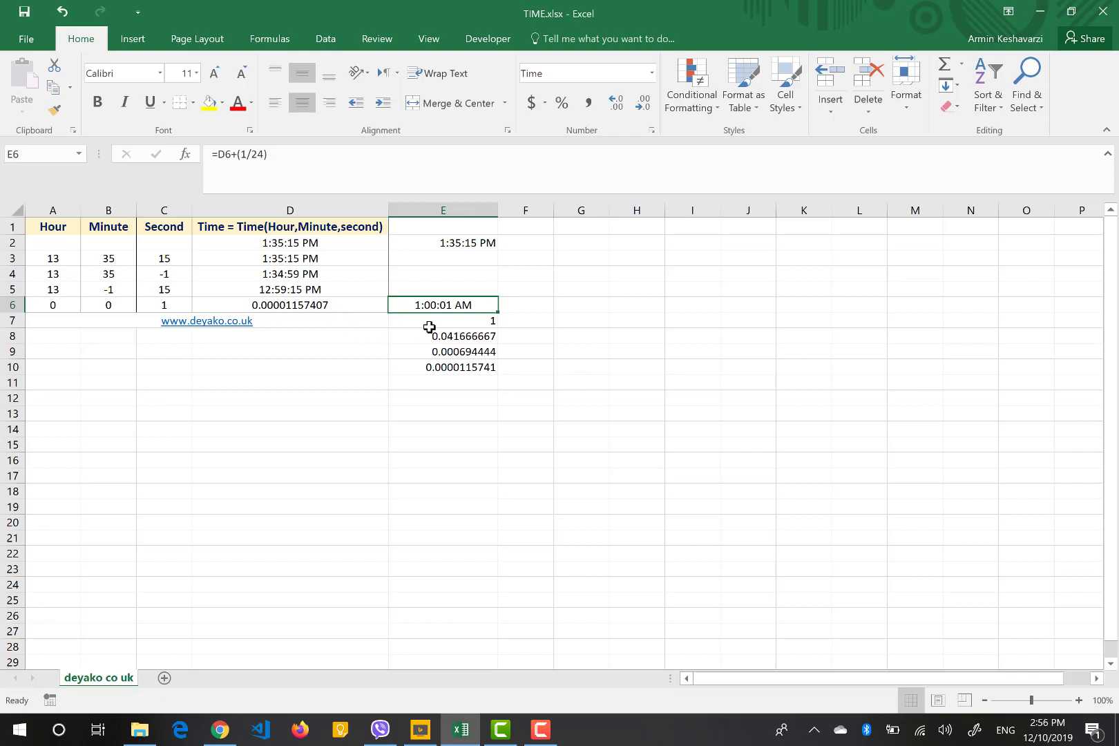
drag(269, 154, 239, 155)
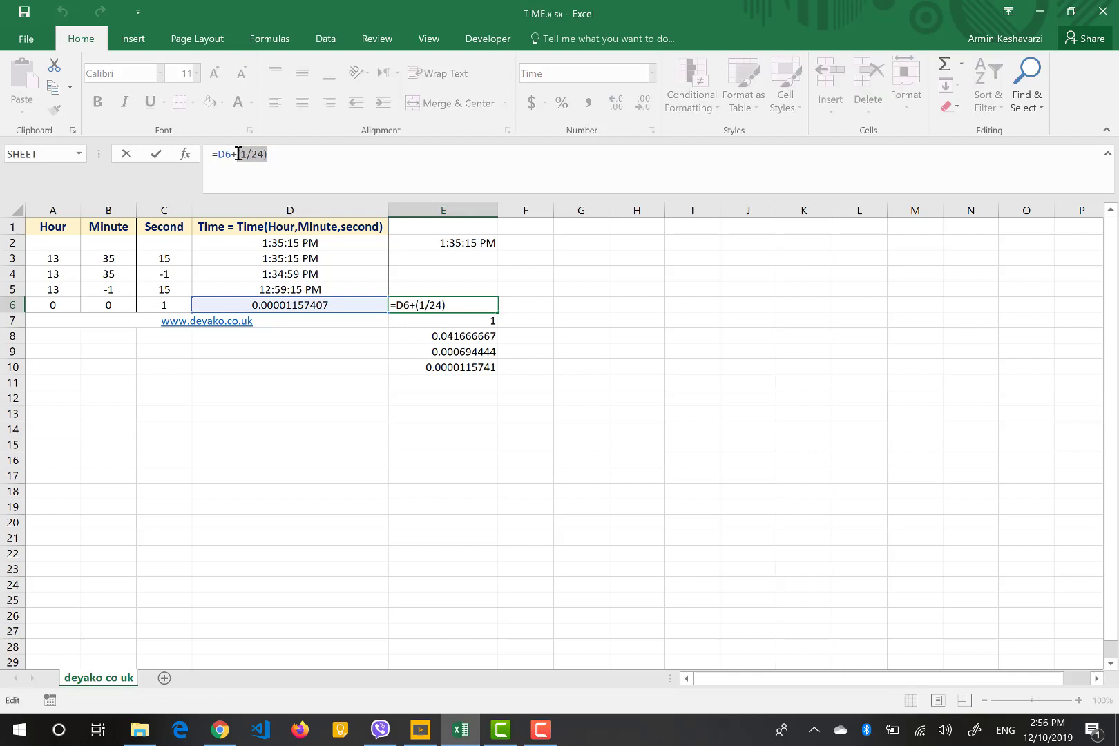
text(1)
key(Return)
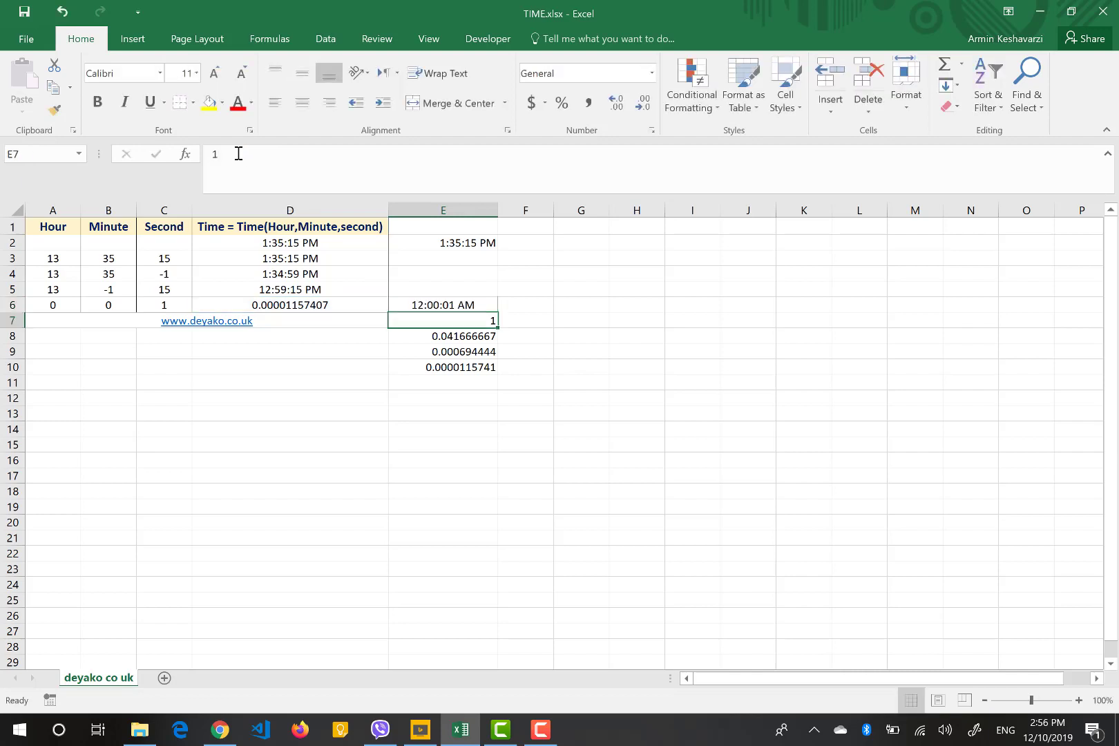
- Apply the Time format to cell D6 and set the second in cell C6 to 0
click(299, 303)
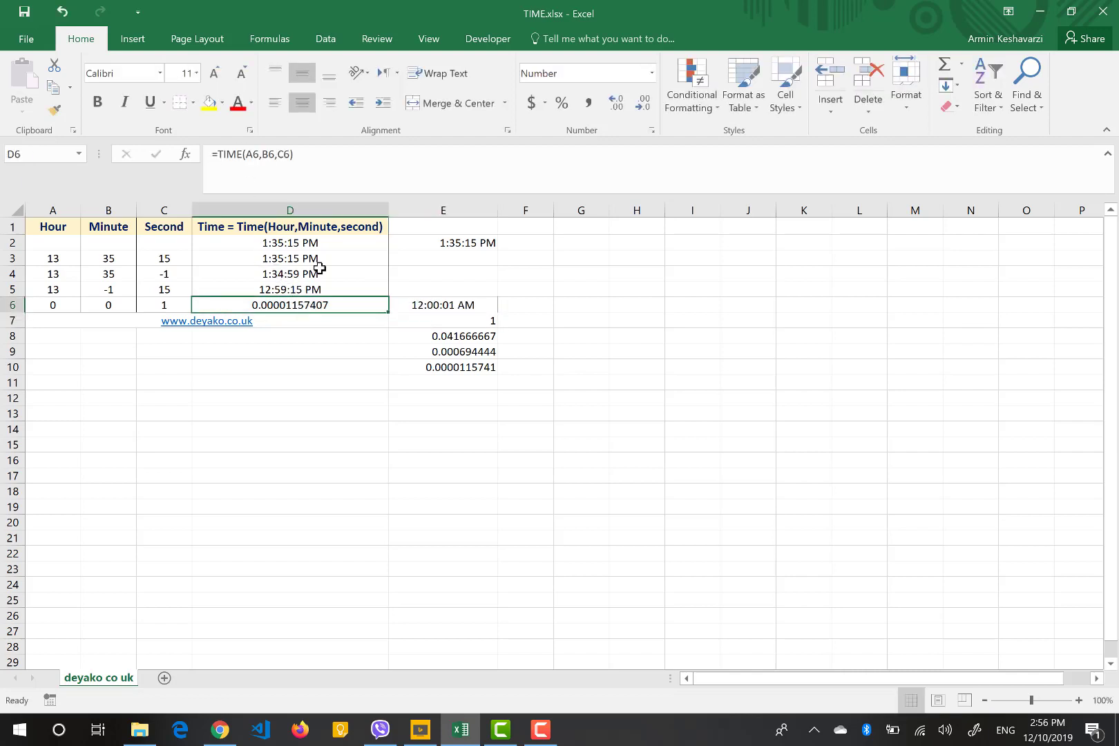
click(651, 73)
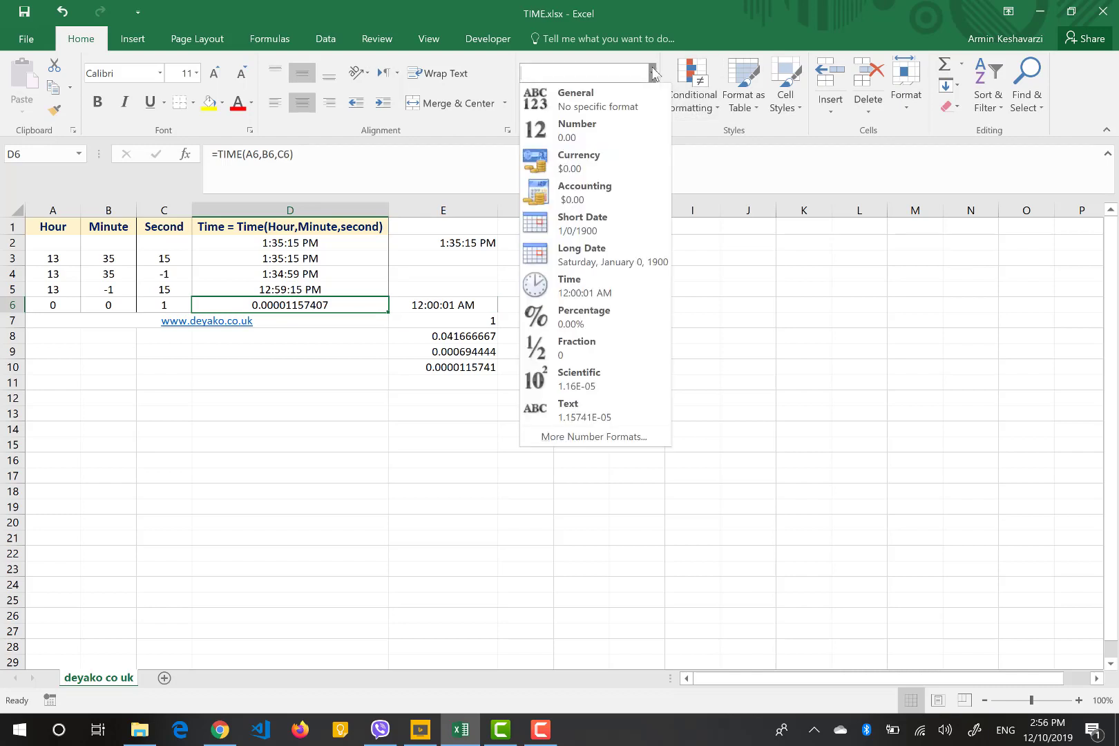
click(603, 295)
click(159, 303)
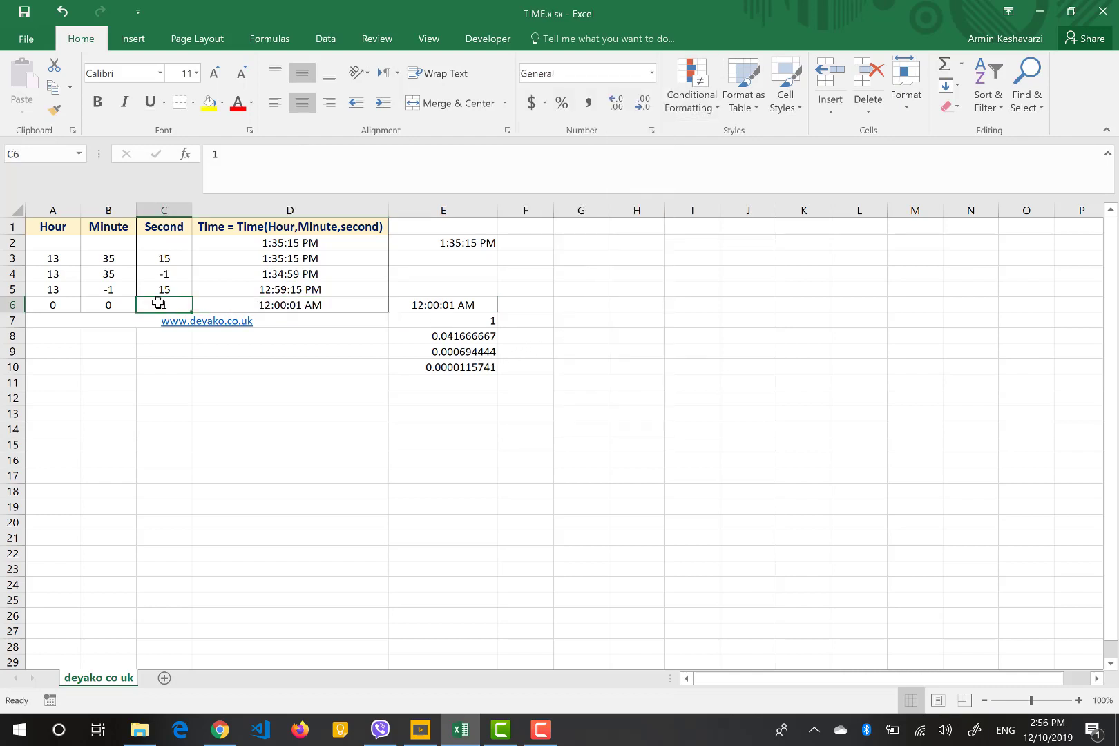
text(0)
key(Return)
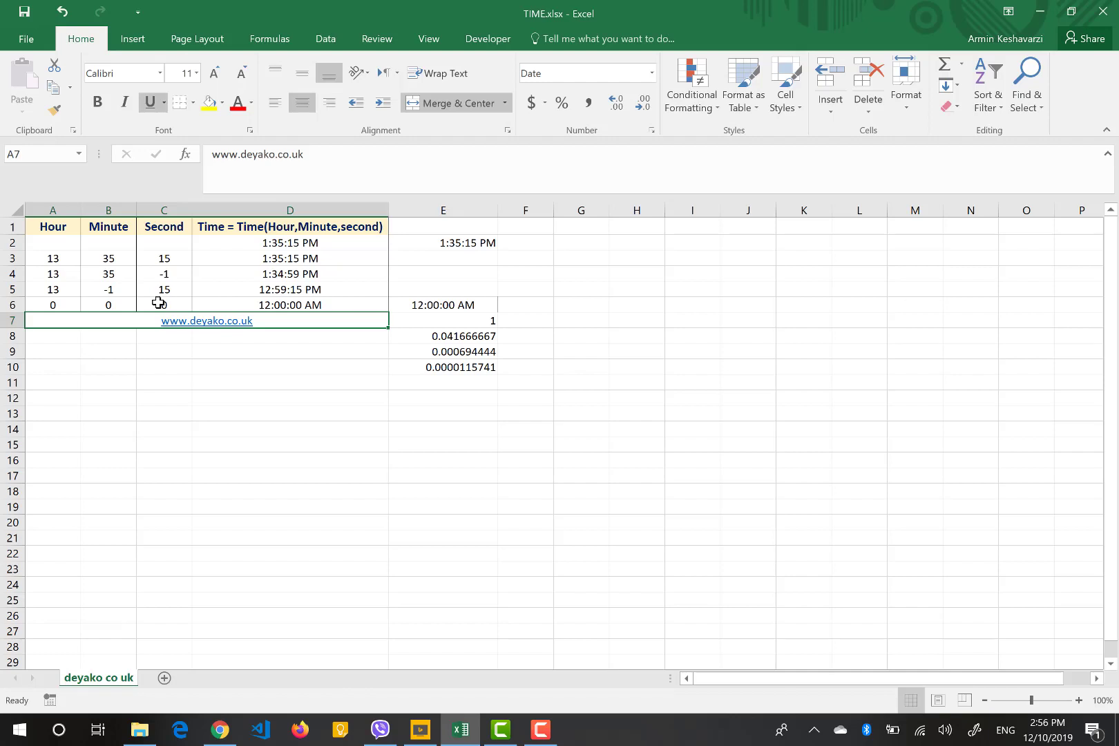
- Apply the custom number format [hh]:mm:ss to cell E6 in place of its time format
click(443, 306)
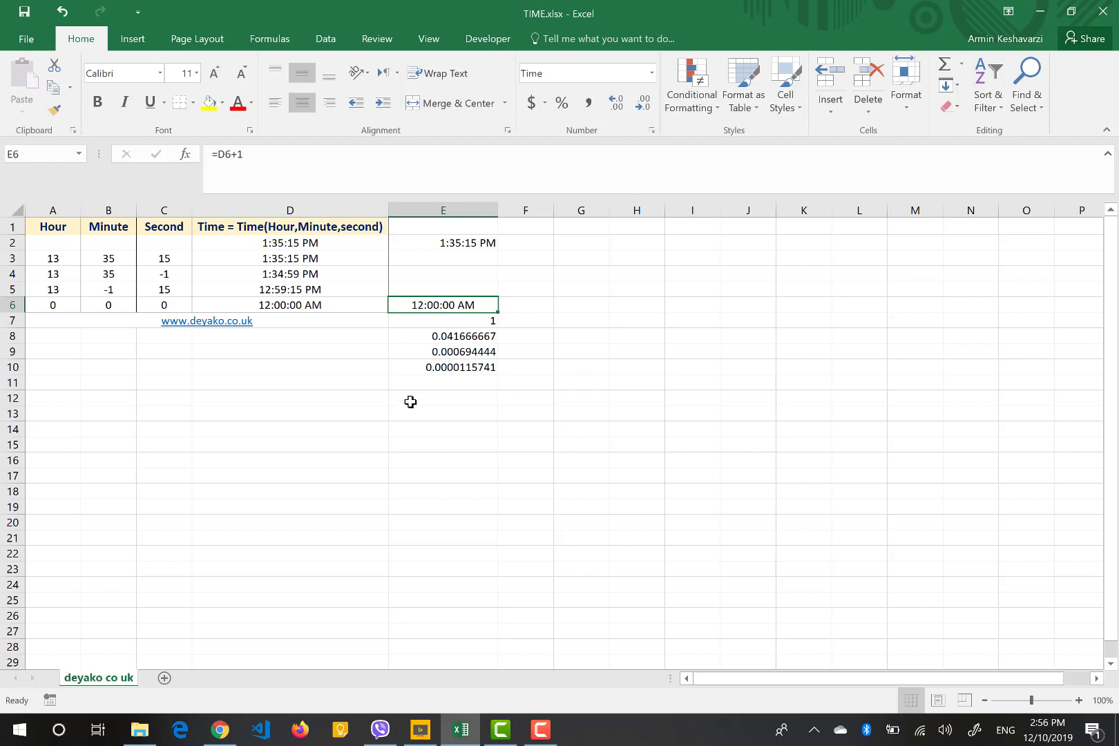
click(651, 131)
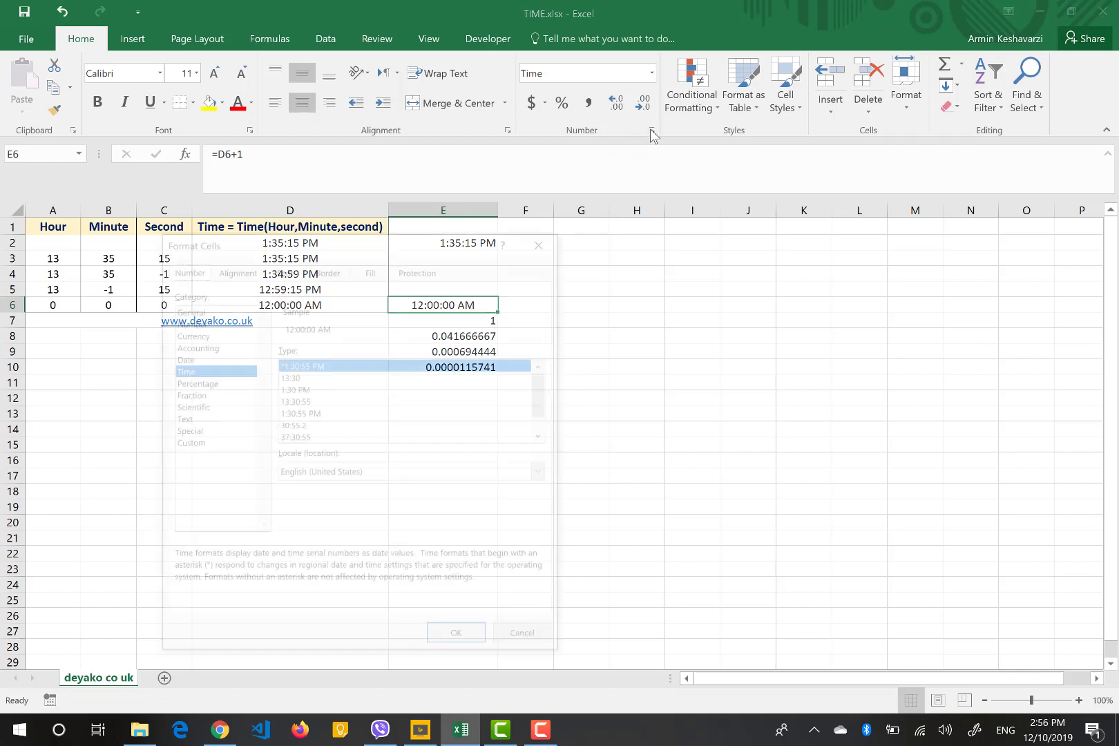
click(189, 446)
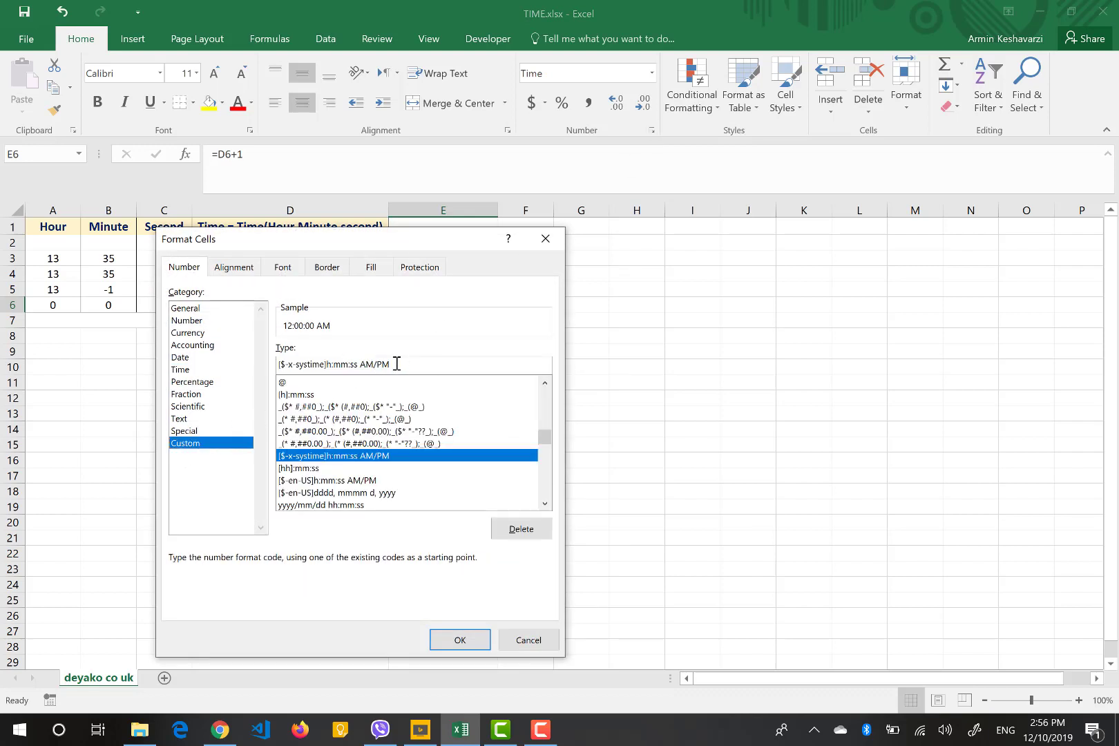
drag(397, 364, 259, 371)
text([)
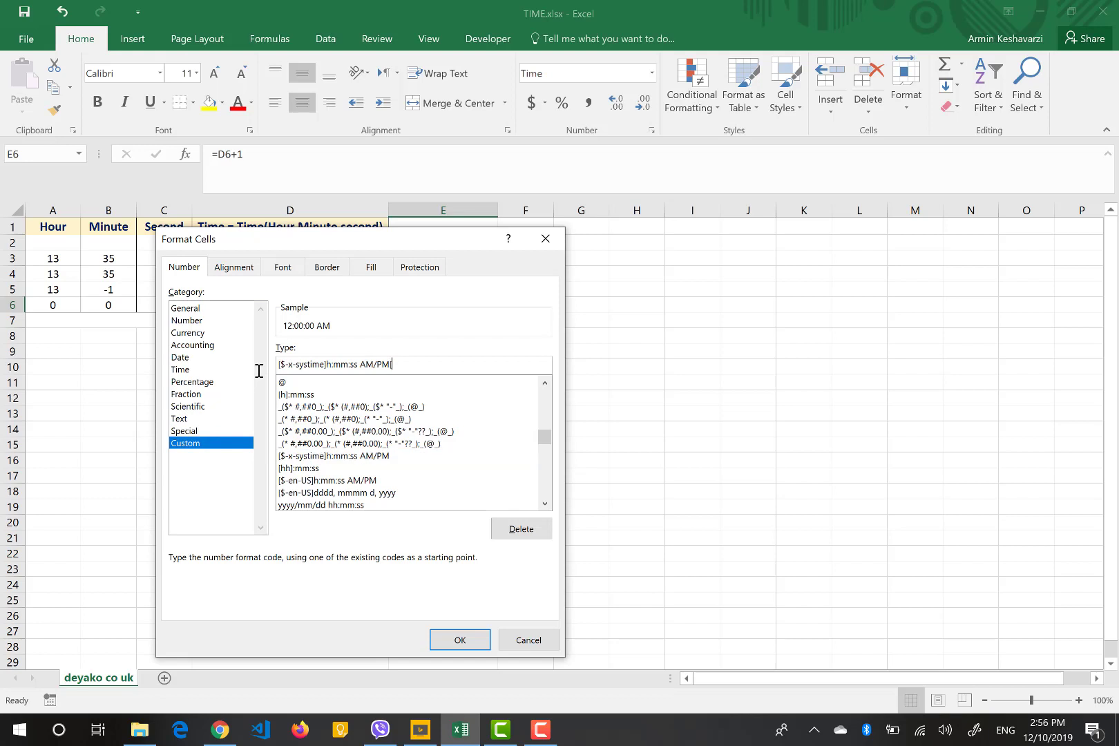
key(BackSpace)
key(BackSpace)
key(BackSpace)
key(BackSpace)
key(BackSpace)
key(BackSpace)
key(BackSpace)
key(BackSpace)
key(BackSpace)
key(BackSpace)
key(BackSpace)
key(BackSpace)
key(BackSpace)
key(BackSpace)
key(BackSpace)
key(BackSpace)
key(BackSpace)
key(BackSpace)
key(BackSpace)
key(BackSpace)
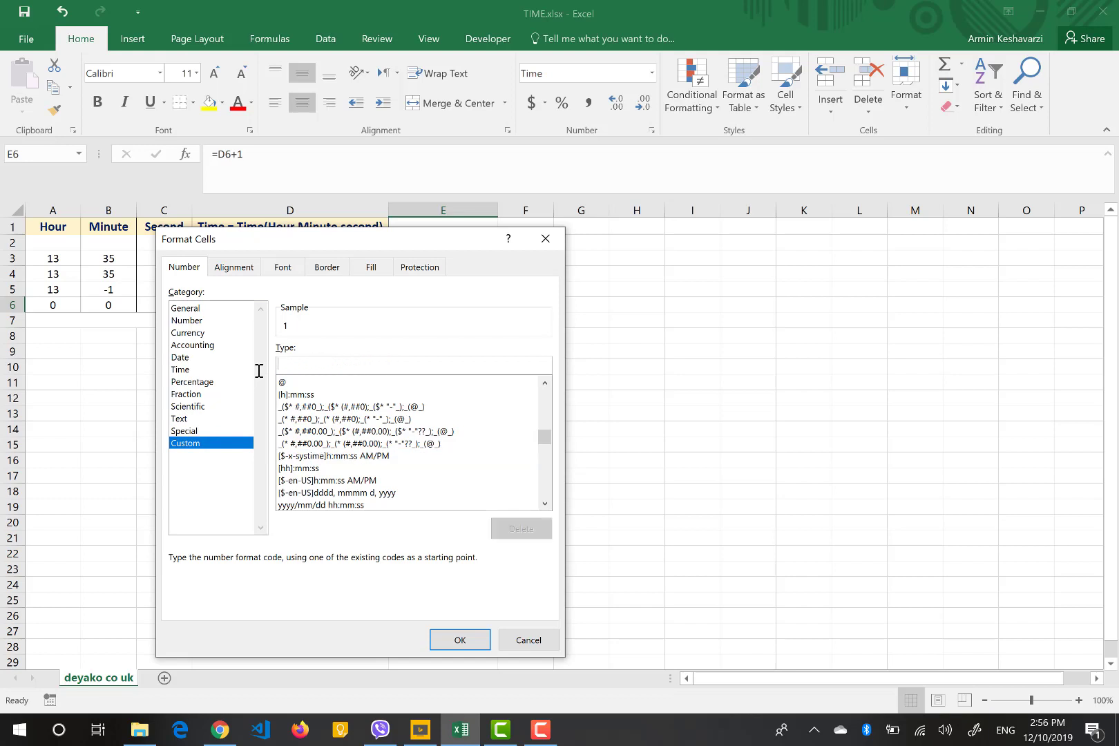
text([hh])
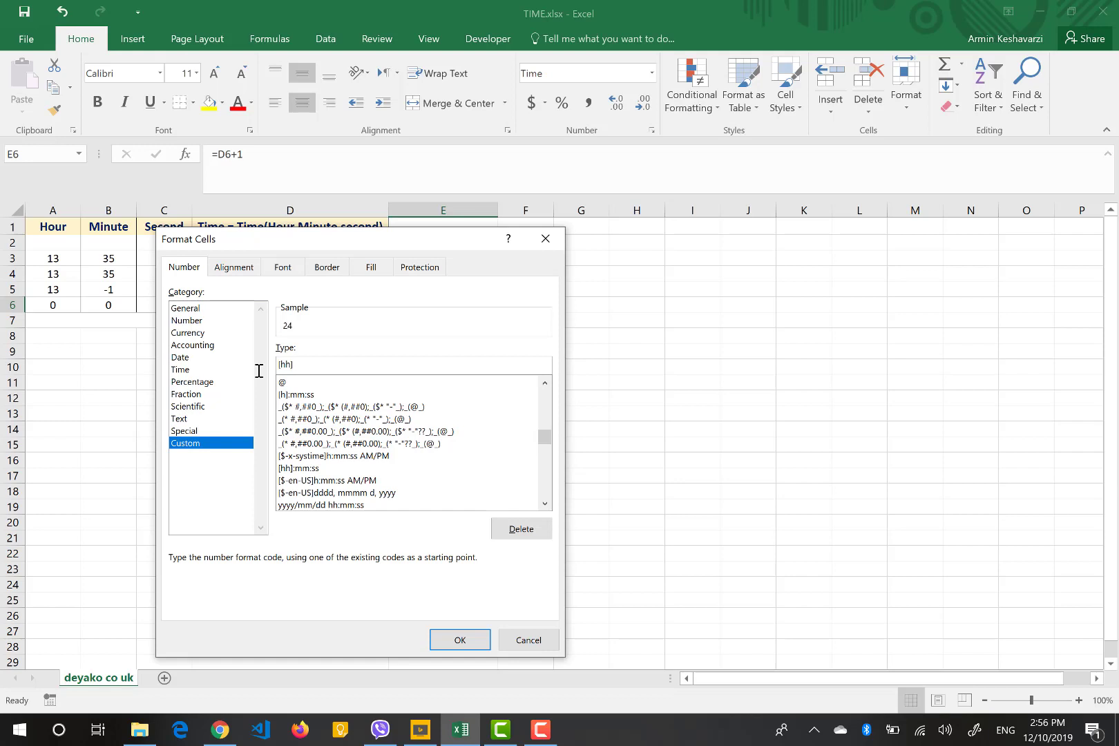
text(:mm:ss)
click(476, 639)
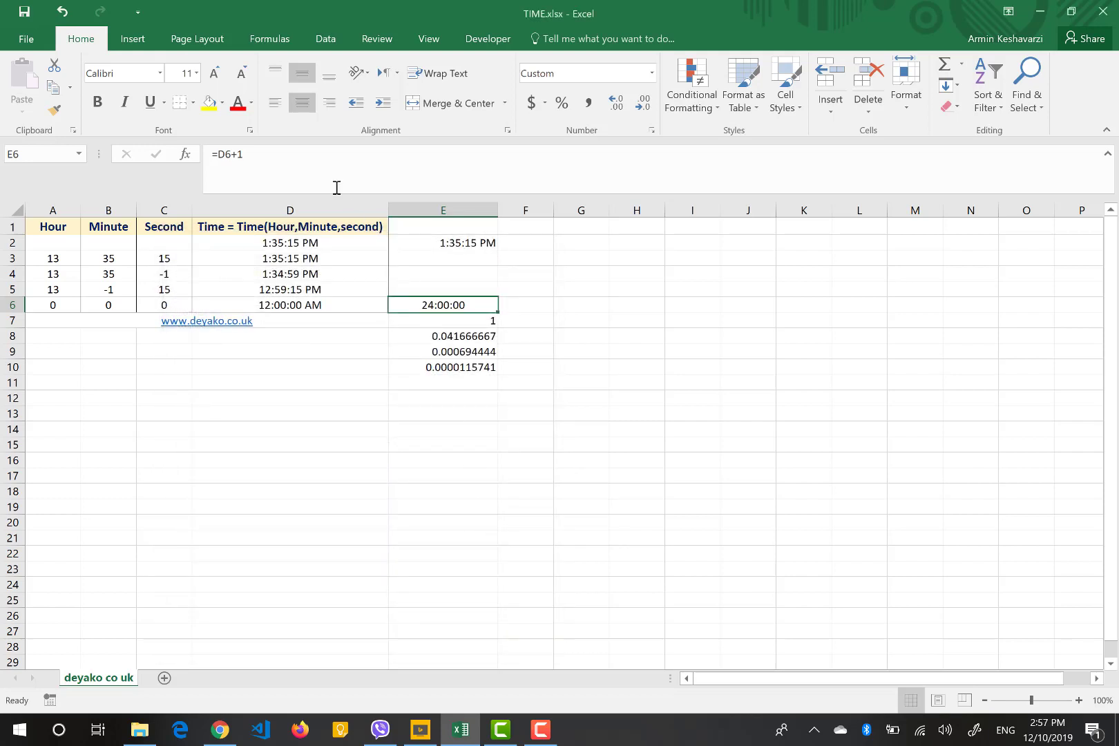
- Extend the added number in cell E6's formula so that it reads =D6+1.041667
click(291, 159)
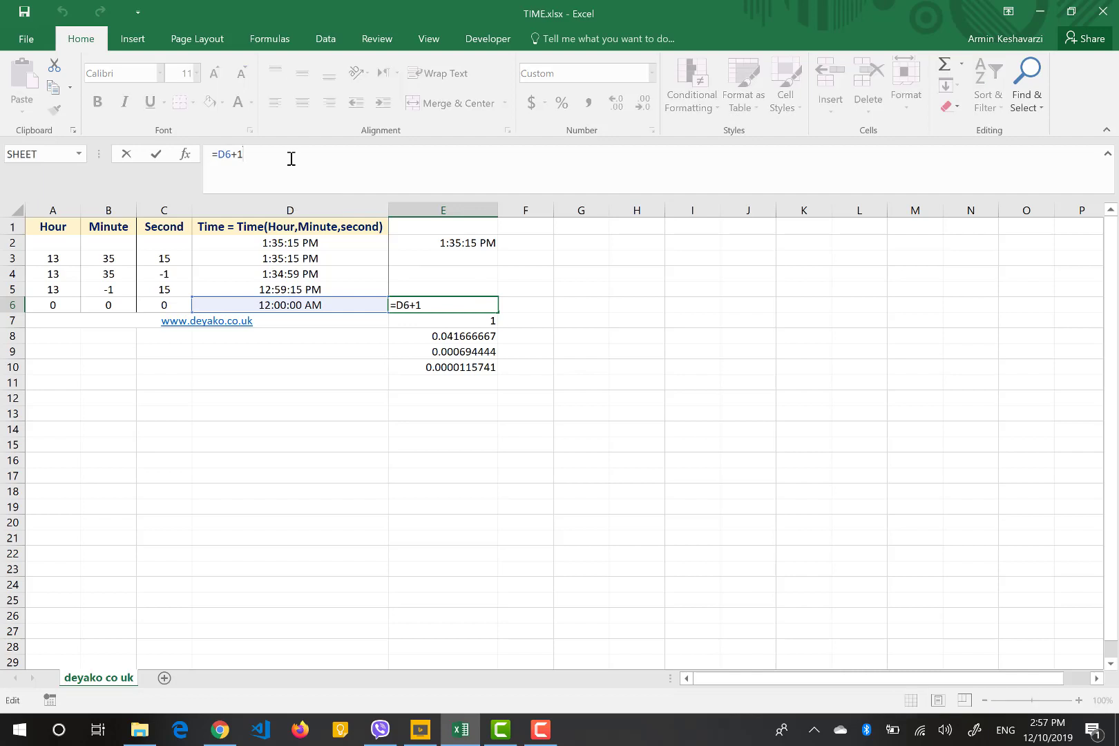
text(.041667)
key(Return)
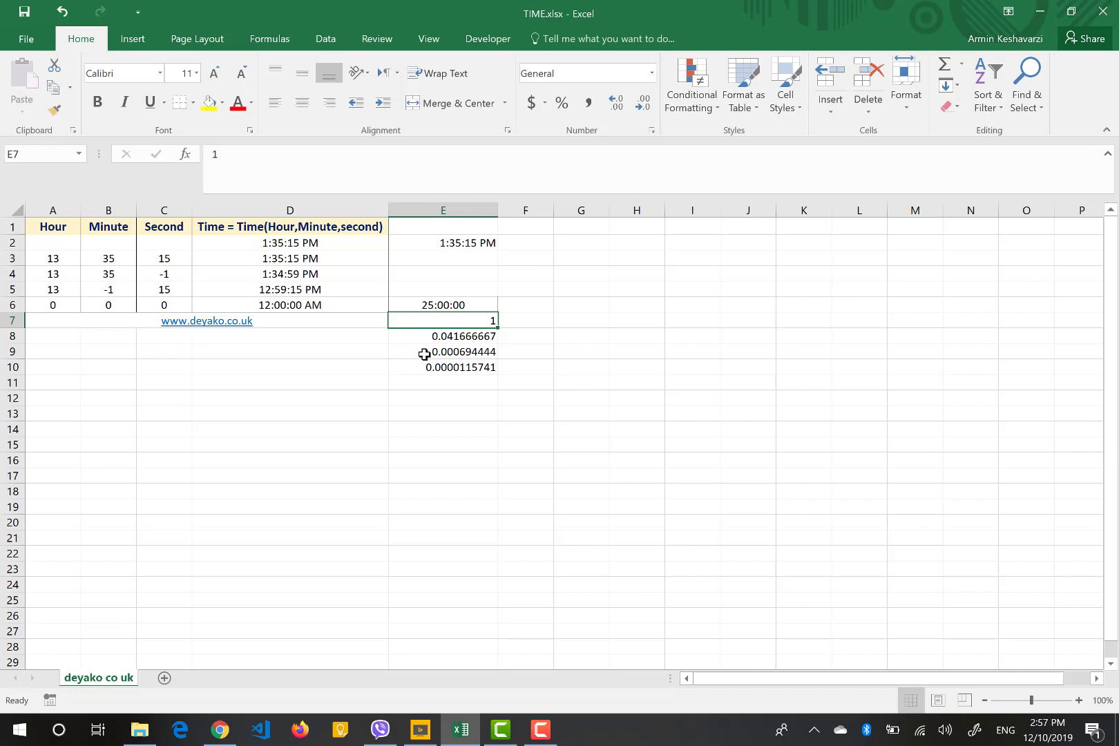
- Review the custom number format code of cell E6 in the cell format settings and close them
click(448, 304)
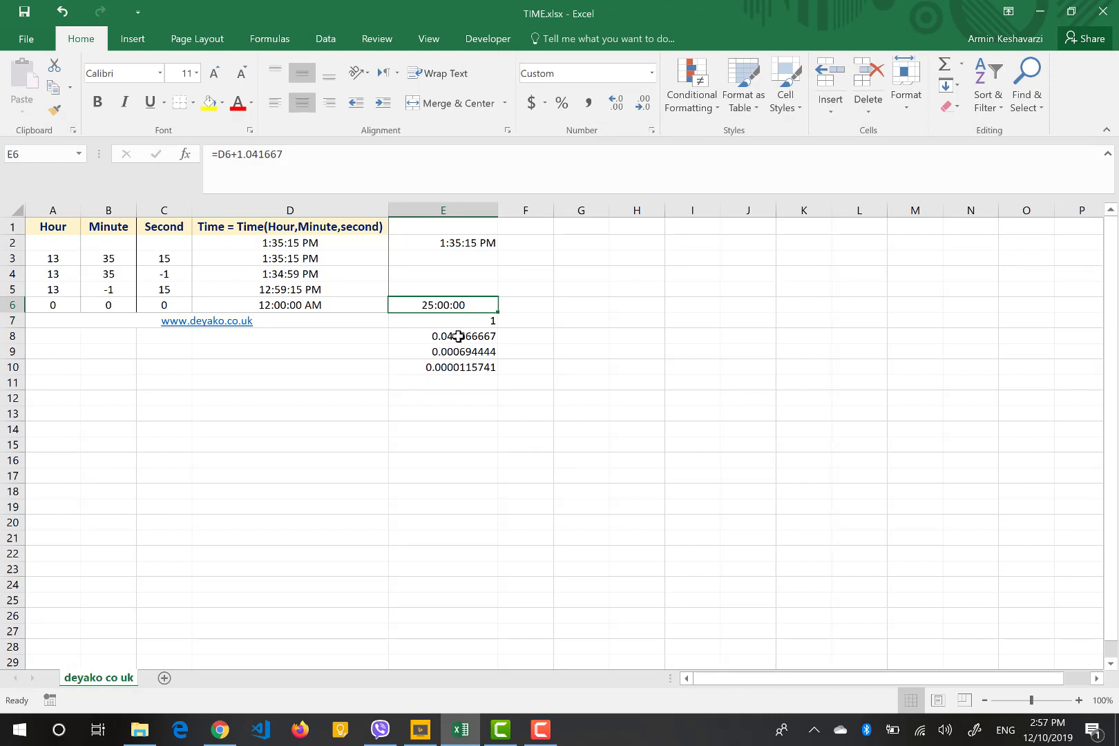
click(651, 131)
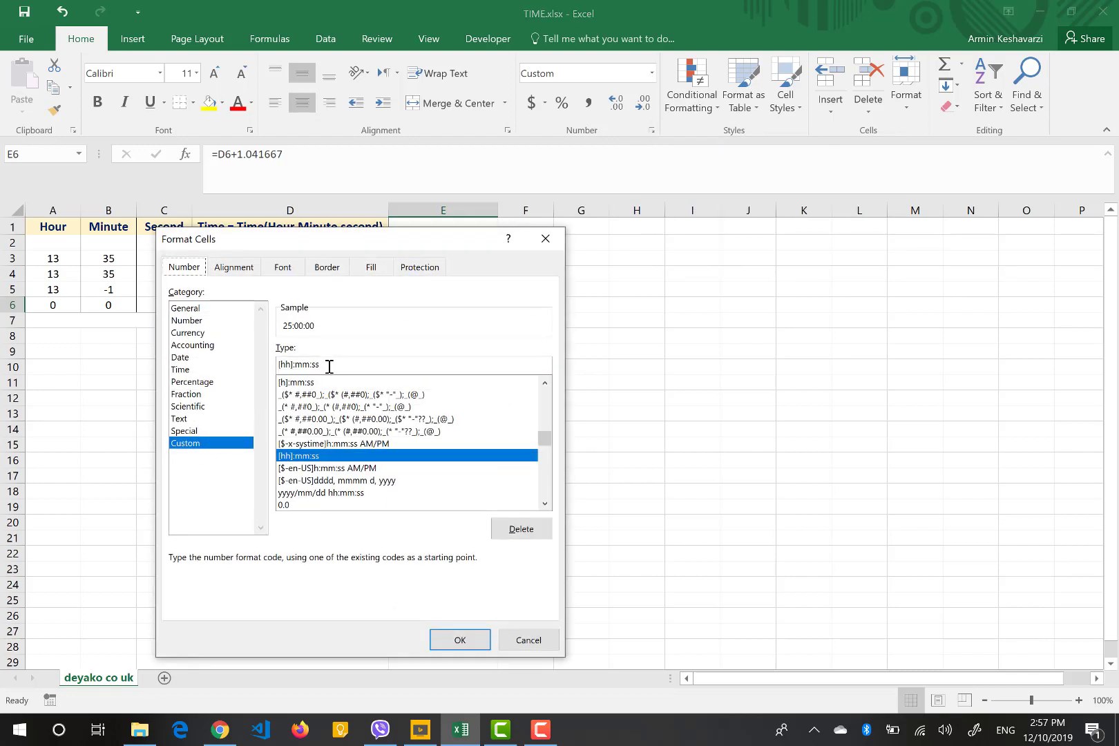
click(456, 640)
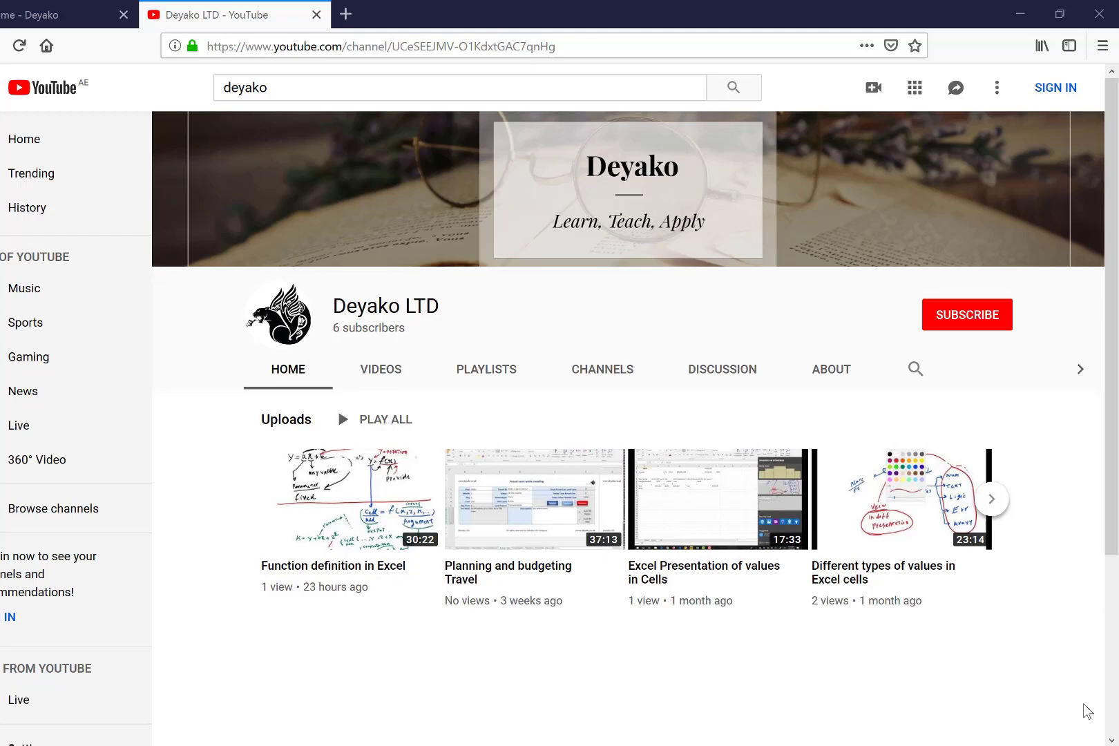
- Switch to the Deyako home page in the browser and look through its Shop by Category and New In sections
click(63, 15)
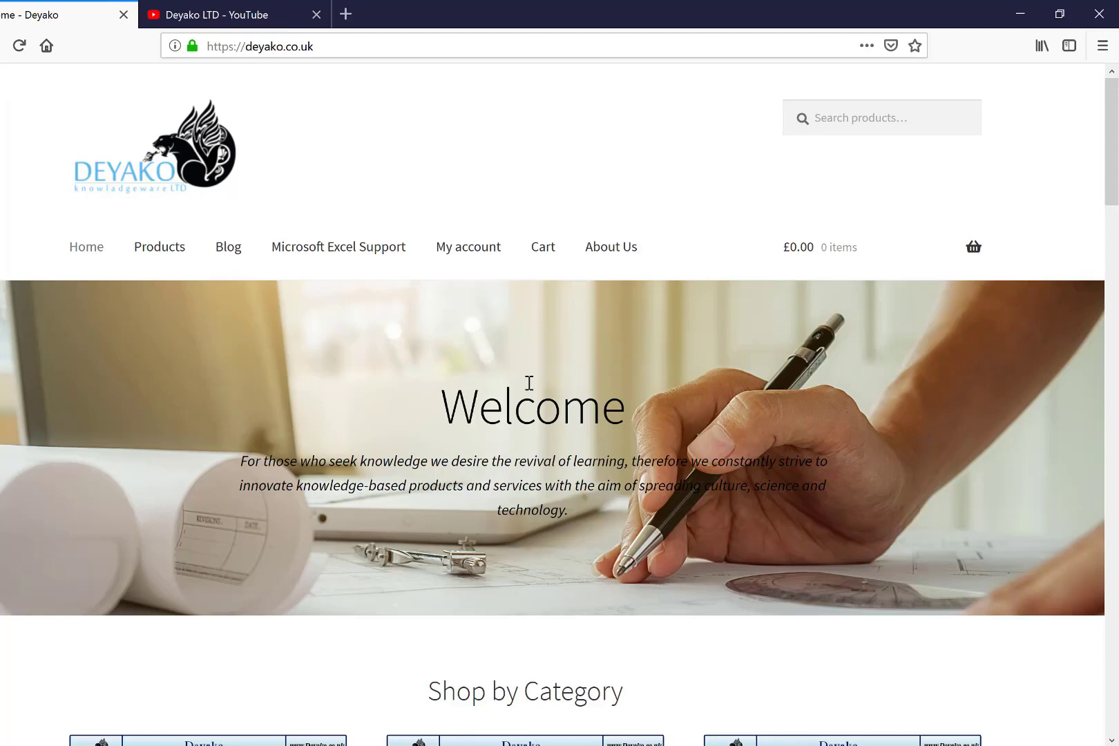
scroll(529, 383, down, 9)
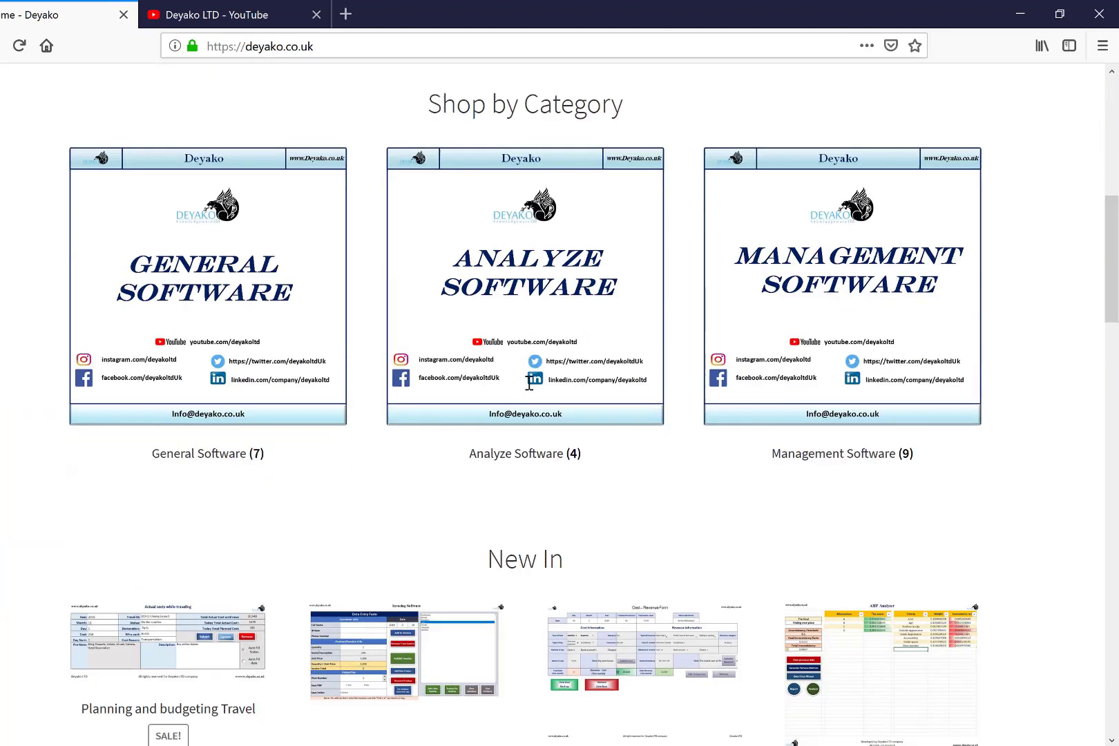